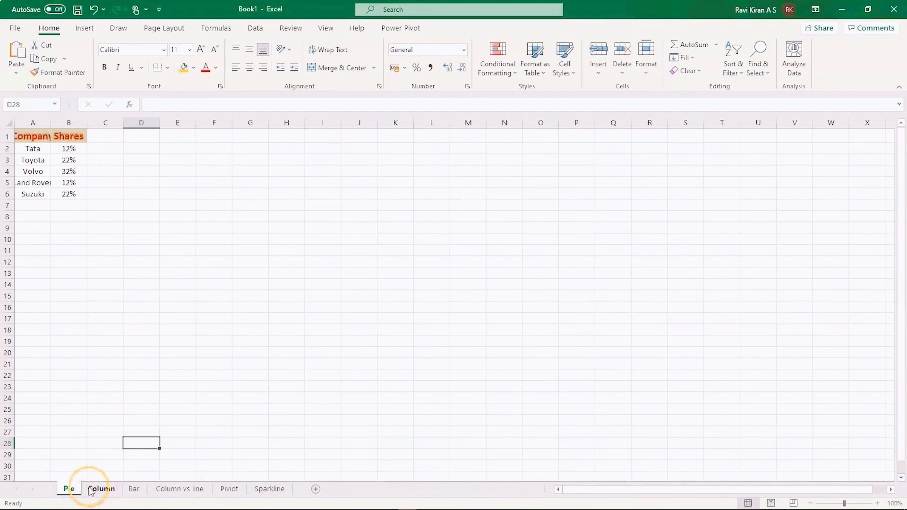
# Look through the data on the Column, Bar, Column vs line, Piviot and Sparkline sheets
pyautogui.click(92, 491)
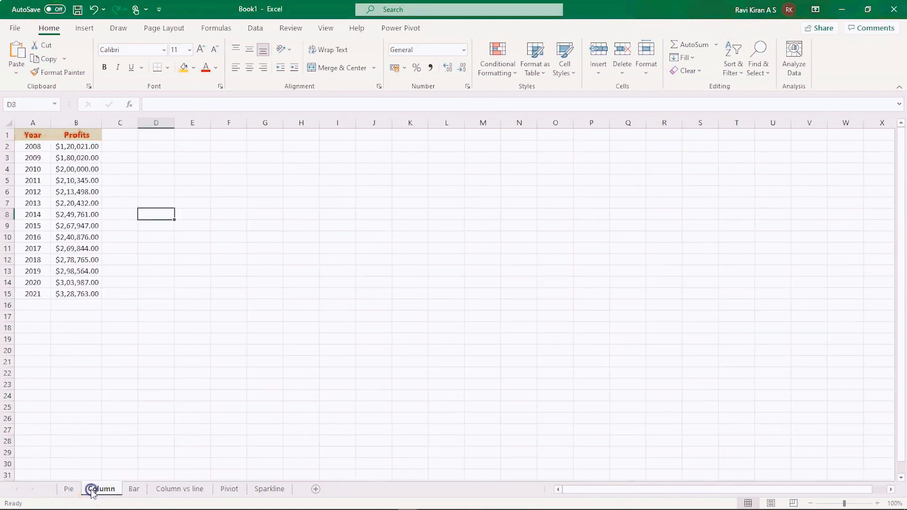
pyautogui.click(129, 490)
pyautogui.click(175, 490)
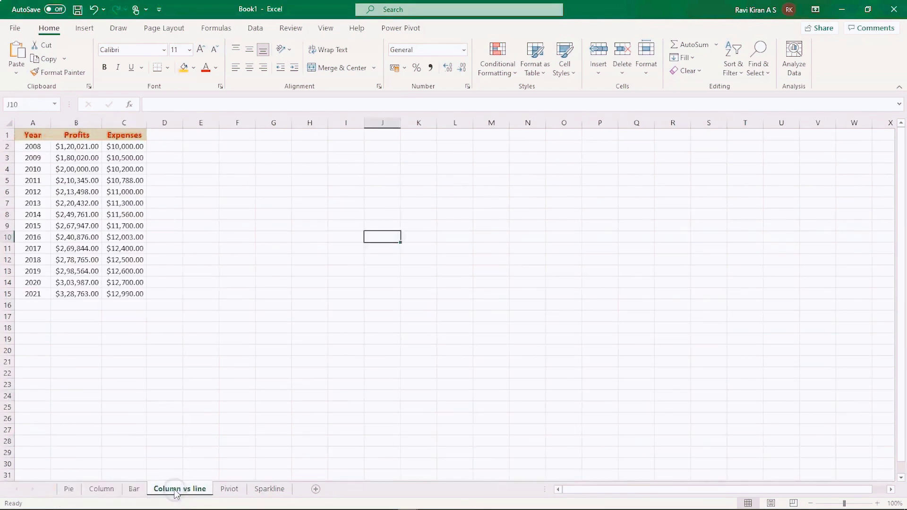
pyautogui.click(230, 489)
pyautogui.click(267, 489)
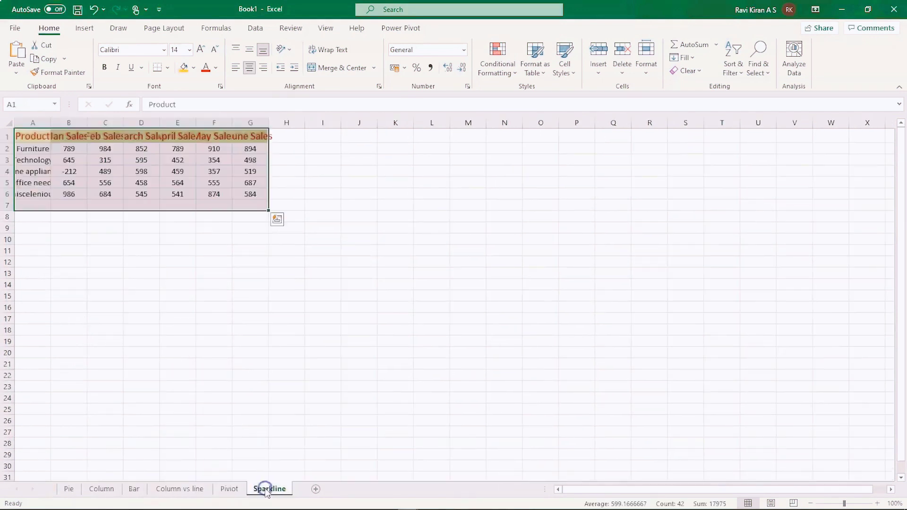
pyautogui.click(314, 432)
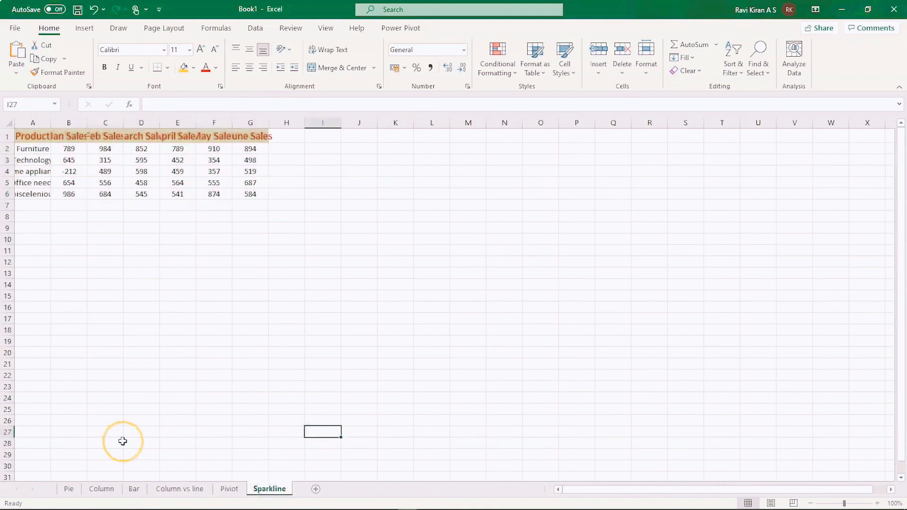
# Auto-fit the Company and Shares columns on the Pie sheet to their contents
pyautogui.click(69, 490)
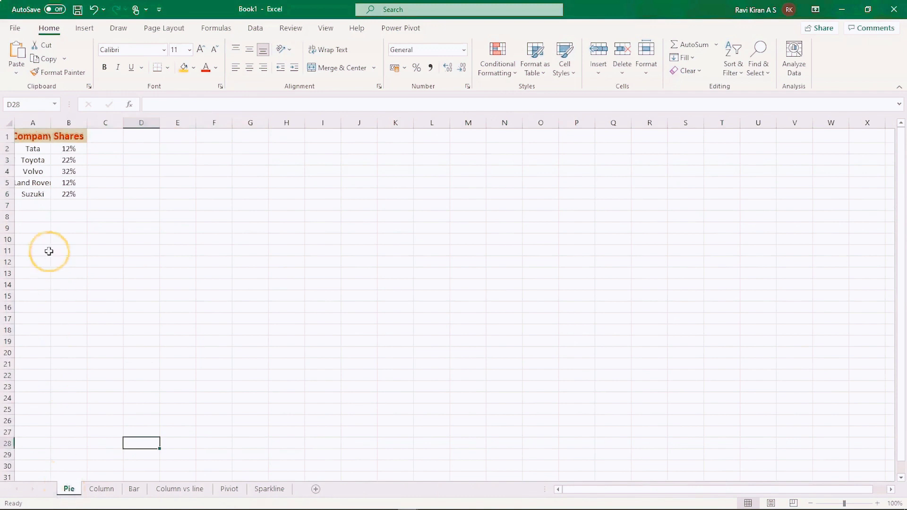
pyautogui.doubleClick(51, 123)
pyautogui.doubleClick(94, 126)
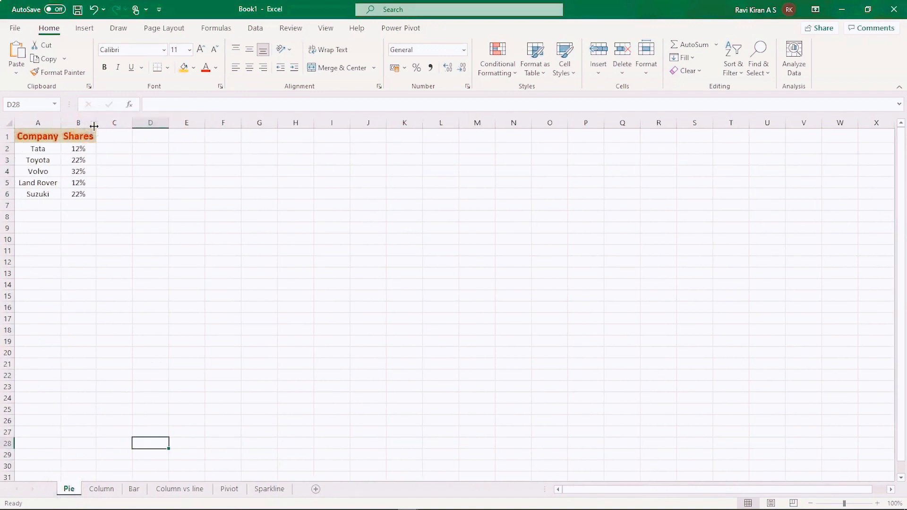
pyautogui.click(115, 200)
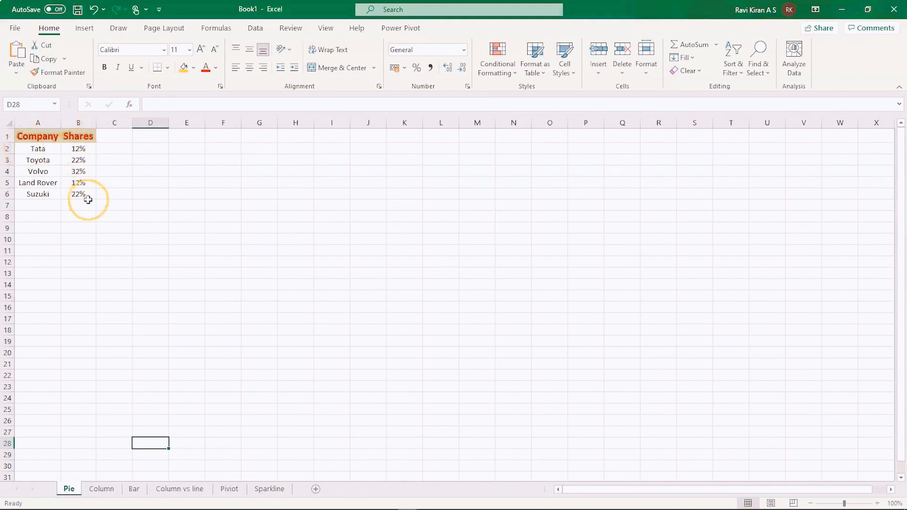
# Insert a 3-D pie chart from the company shares data in A1:B6
pyautogui.moveTo(85, 195); pyautogui.dragTo(23, 137)
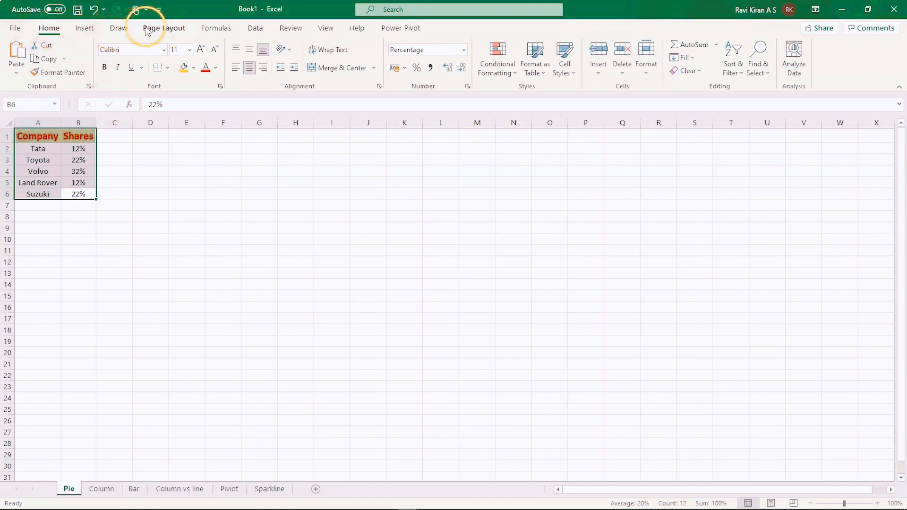
pyautogui.click(85, 32)
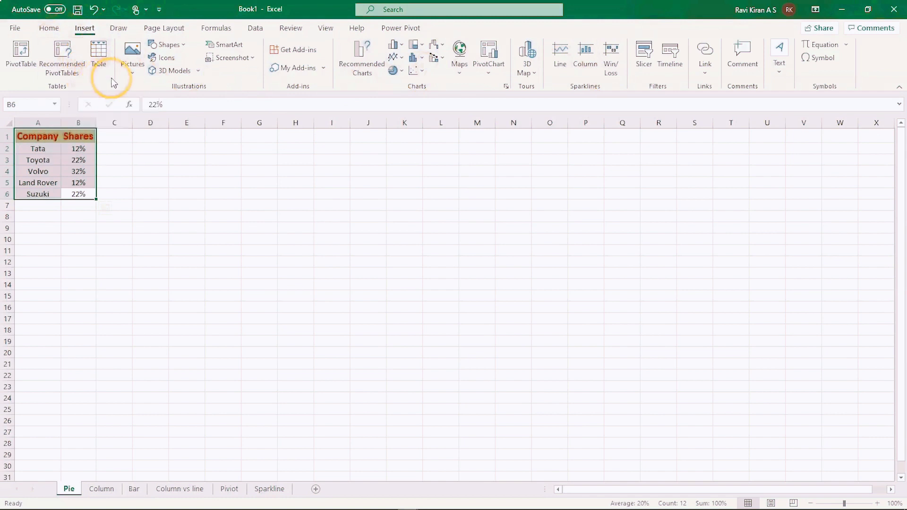
pyautogui.click(400, 72)
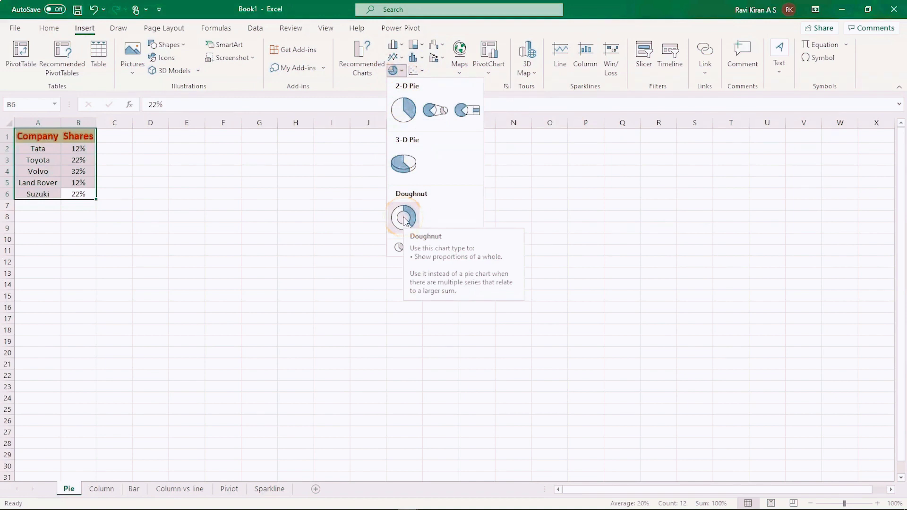
pyautogui.click(405, 170)
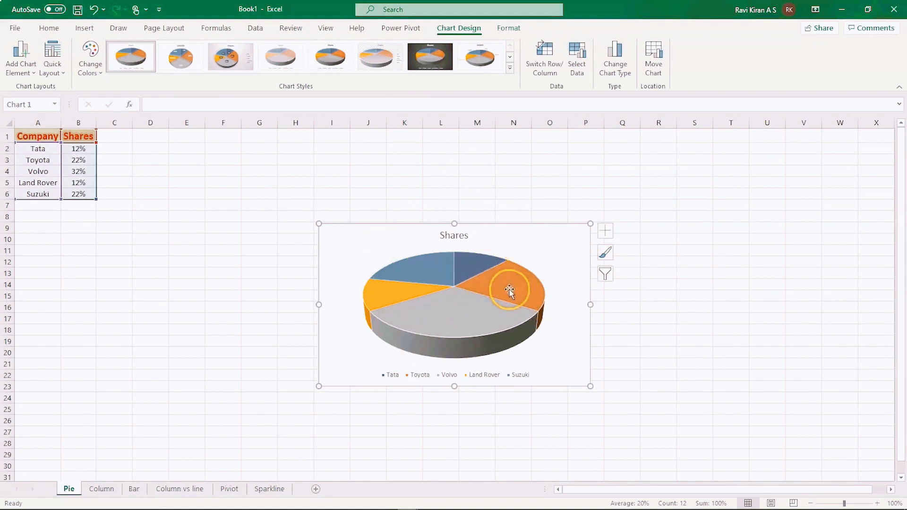
# Add data labels to the Shares pie chart
pyautogui.moveTo(511, 286)
pyautogui.click(604, 231)
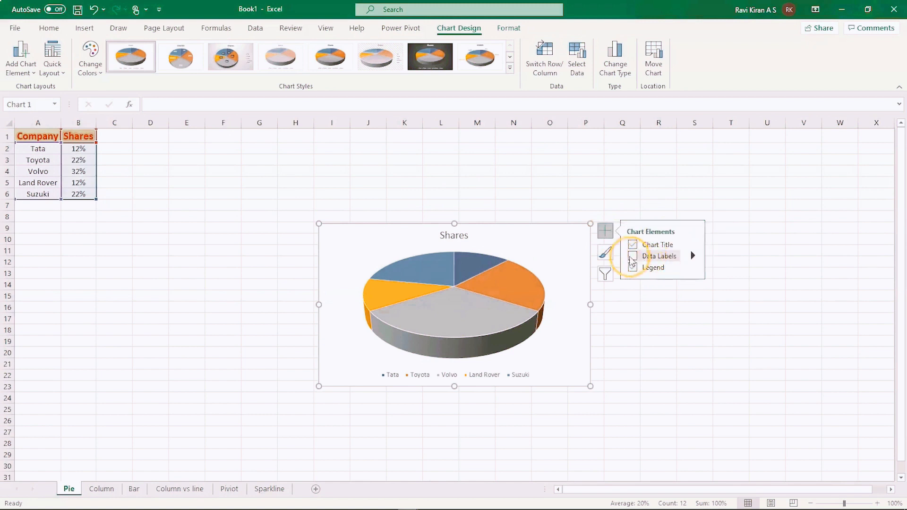
pyautogui.click(632, 257)
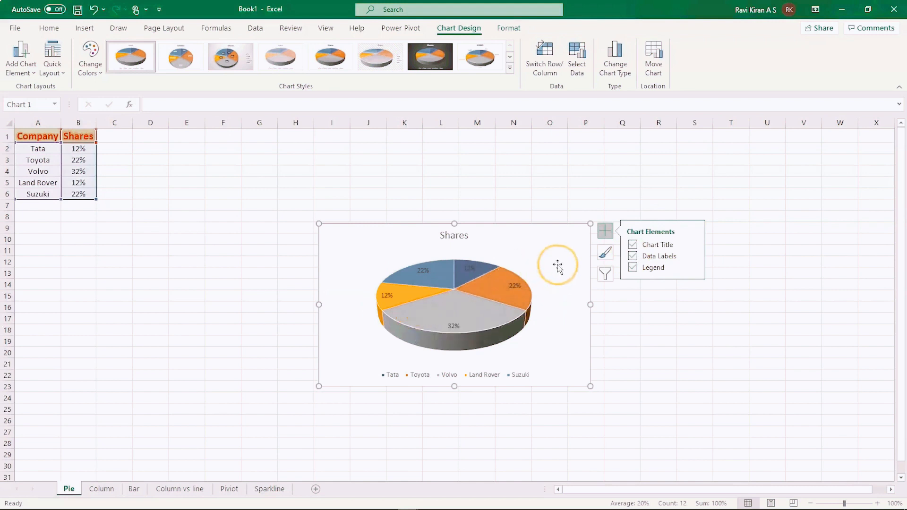
# Rotate the pie chart by setting the angle of its first slice to 156°
pyautogui.click(492, 303)
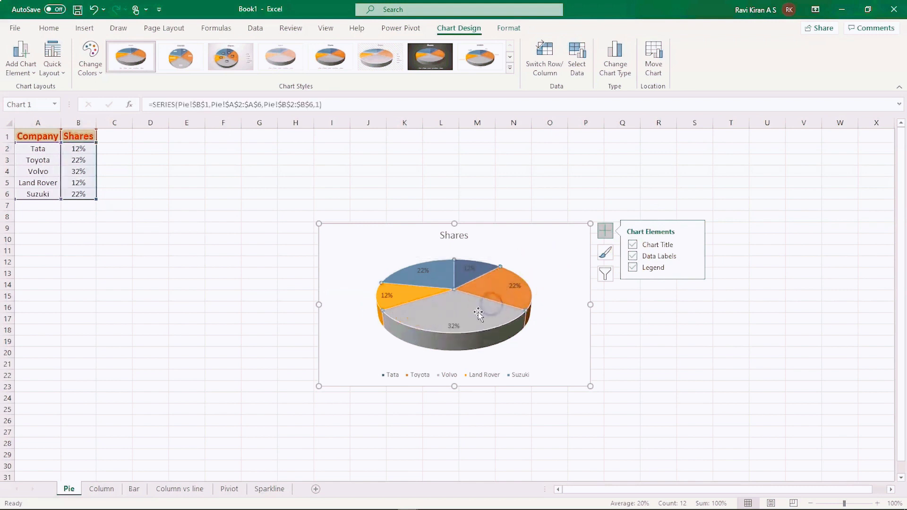
pyautogui.doubleClick(470, 315)
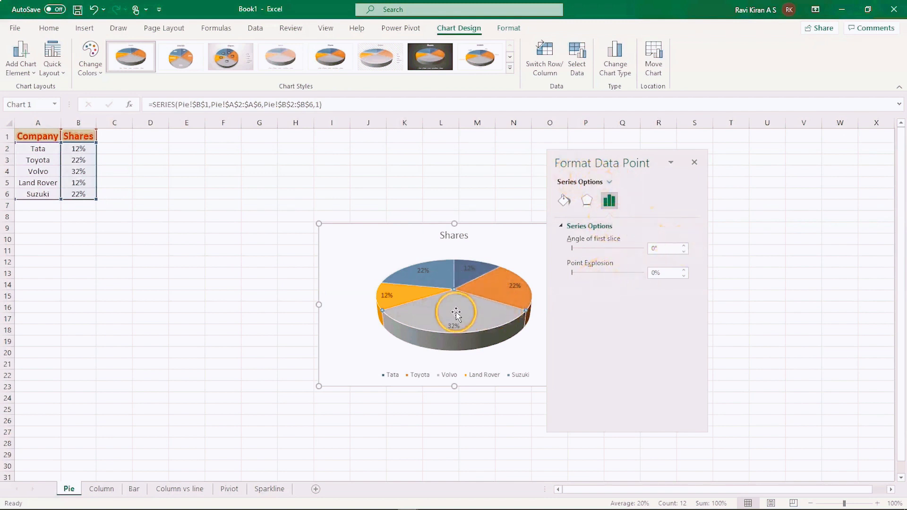
pyautogui.moveTo(460, 340)
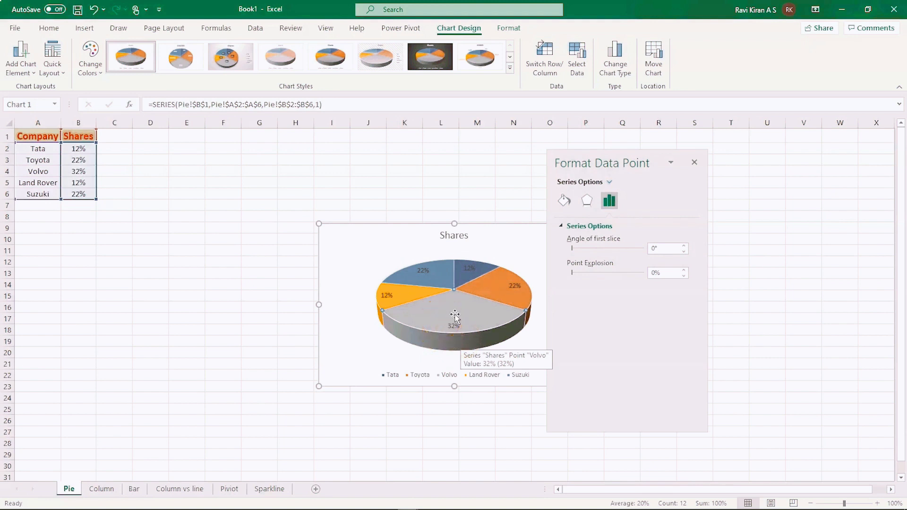
pyautogui.click(462, 278)
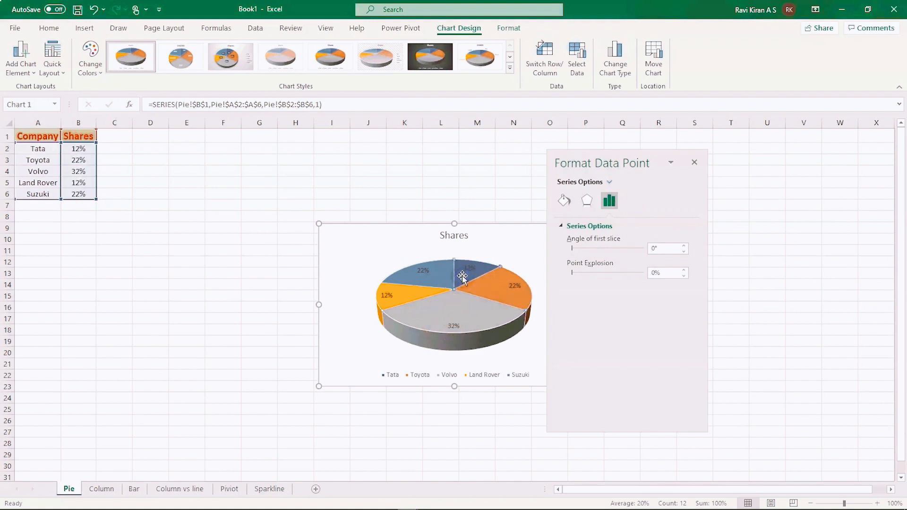
pyautogui.click(683, 246)
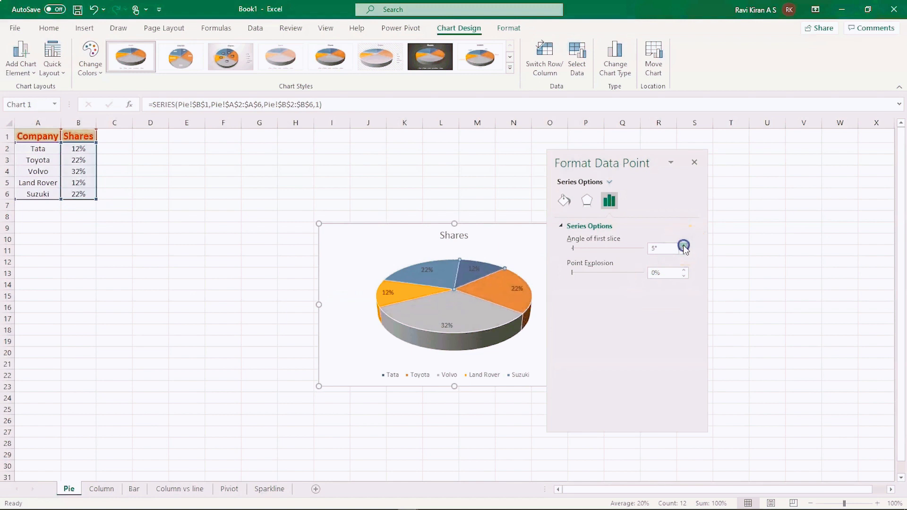
pyautogui.moveTo(684, 246); pyautogui.dragTo(683, 246)
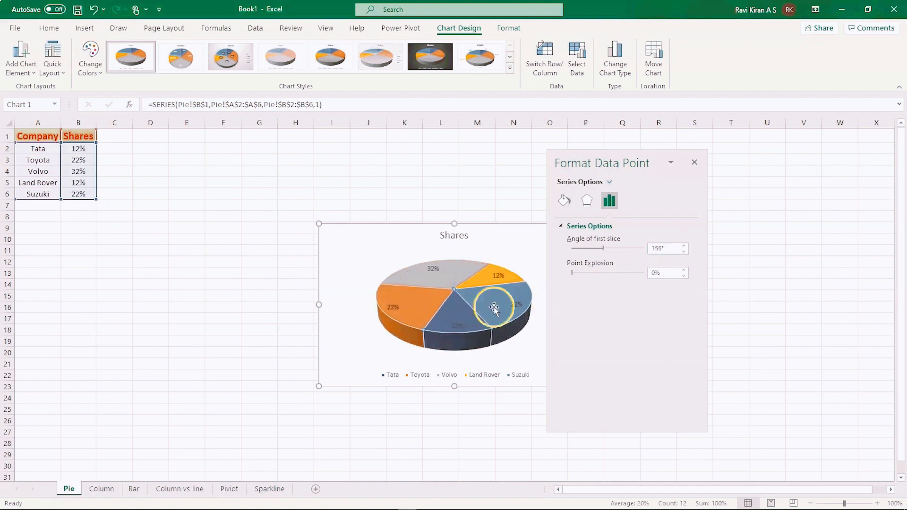
# Pull the Tata slice out of the pie with a point explosion of 24%, and close the formatting options
pyautogui.click(464, 324)
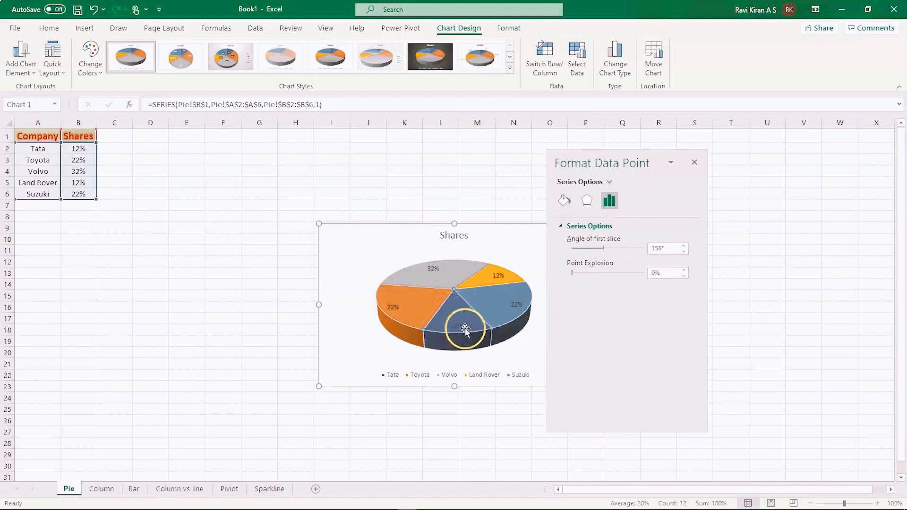
pyautogui.click(589, 294)
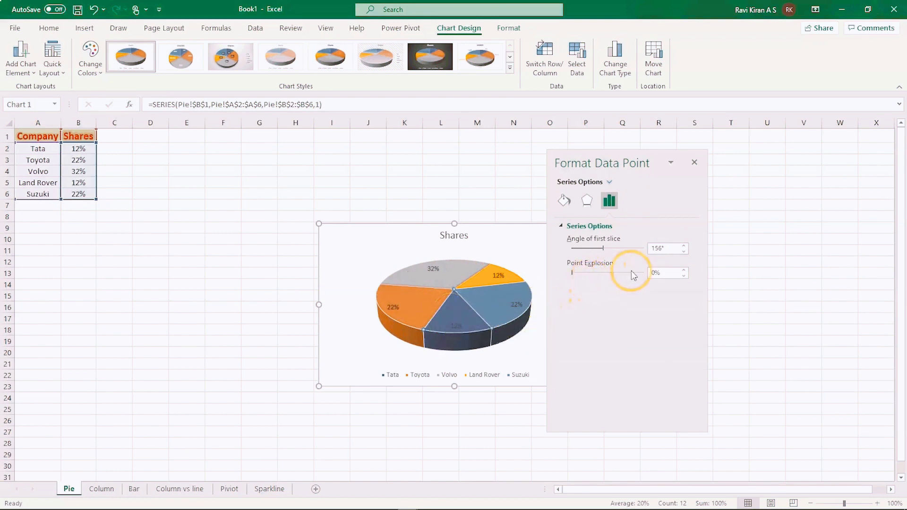
pyautogui.click(683, 270)
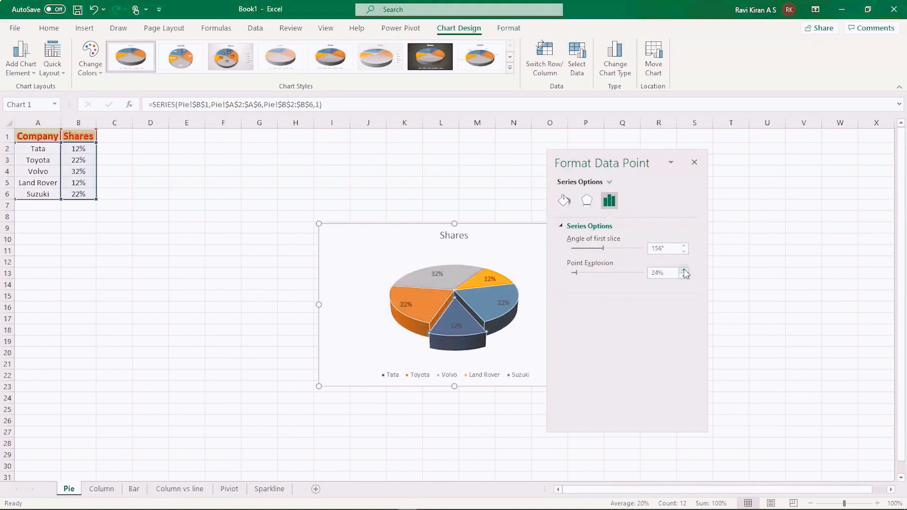
pyautogui.click(695, 164)
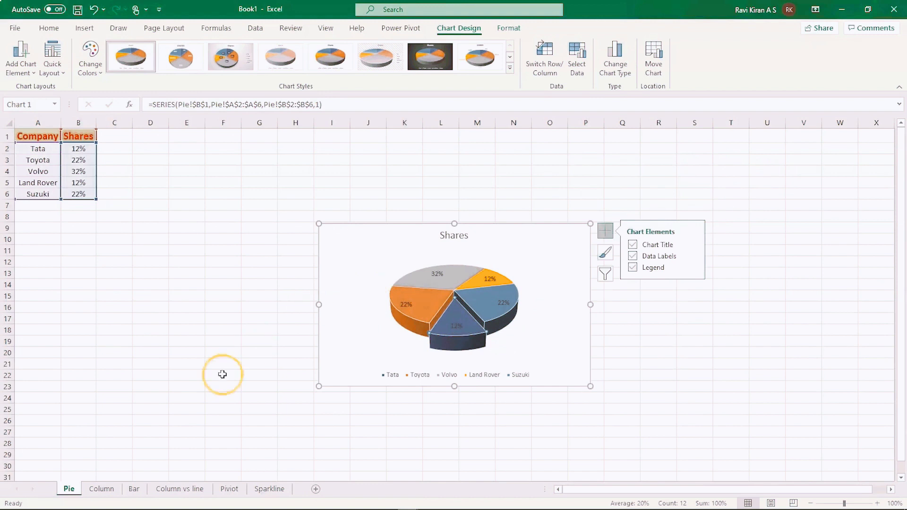
# Review the years and profit values from 2008 to 2021 on the Column sheet
pyautogui.click(99, 489)
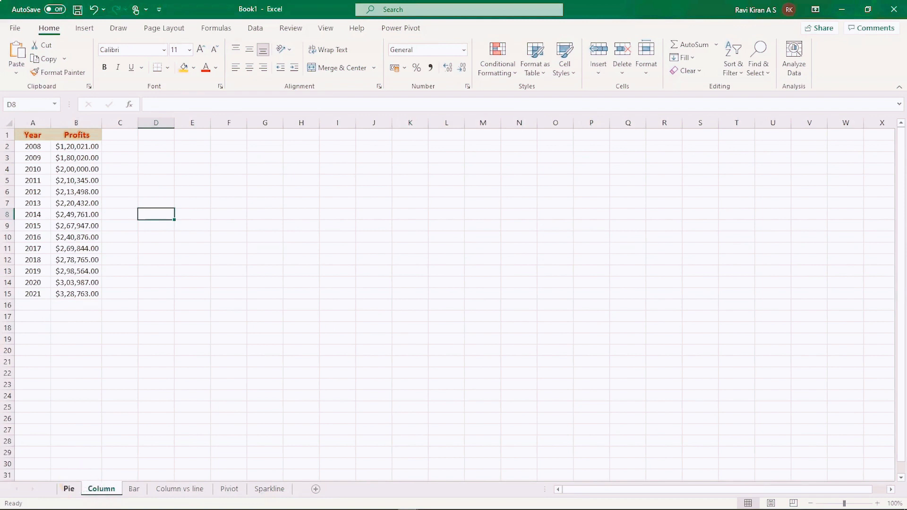
pyautogui.click(31, 149)
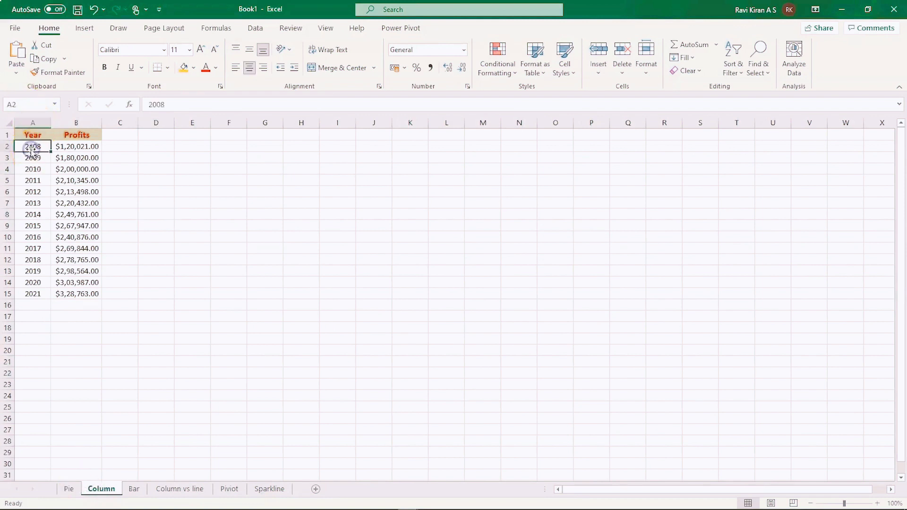
pyautogui.click(30, 293)
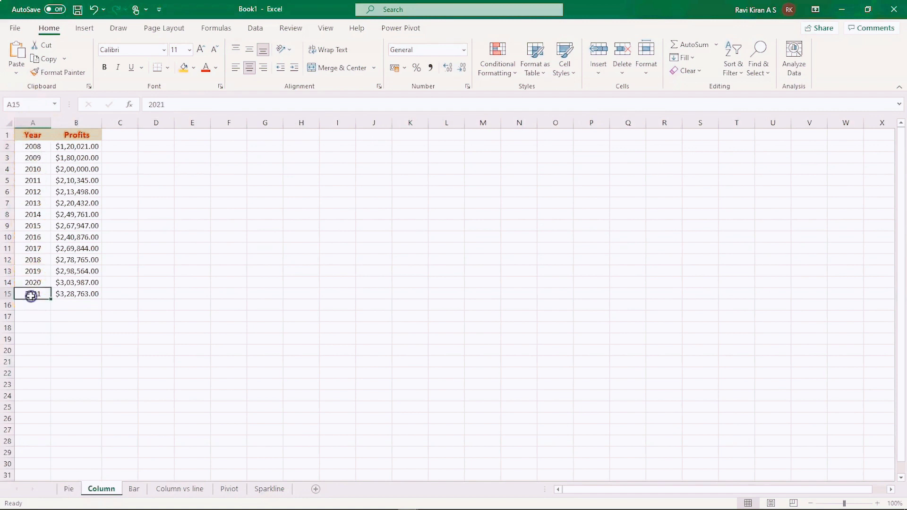
pyautogui.click(76, 147)
pyautogui.press('Down')
pyautogui.press('Down')
pyautogui.press('Down')
pyautogui.press('Down')
pyautogui.press('Down')
pyautogui.press('Down')
pyautogui.press('Down')
pyautogui.press('Down')
pyautogui.press('Down')
pyautogui.press('Down')
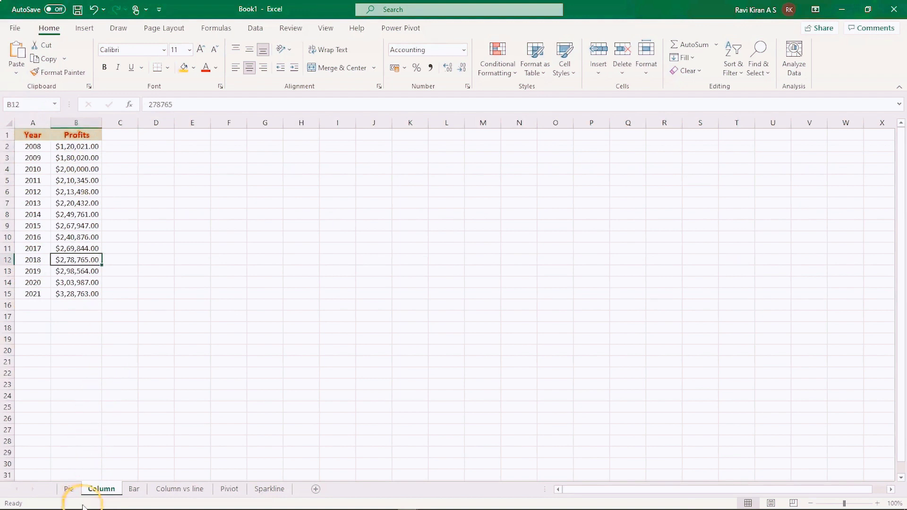
pyautogui.click(97, 297)
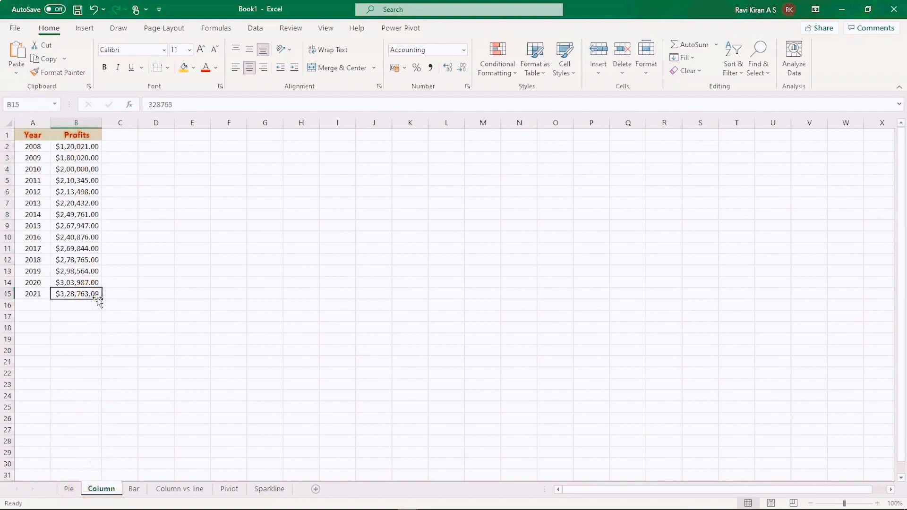
# Create a default column chart from the Year and Profits data in A1:B15 and enlarge it
pyautogui.moveTo(66, 295); pyautogui.dragTo(22, 135)
pyautogui.hotkey('alt', 'F1')
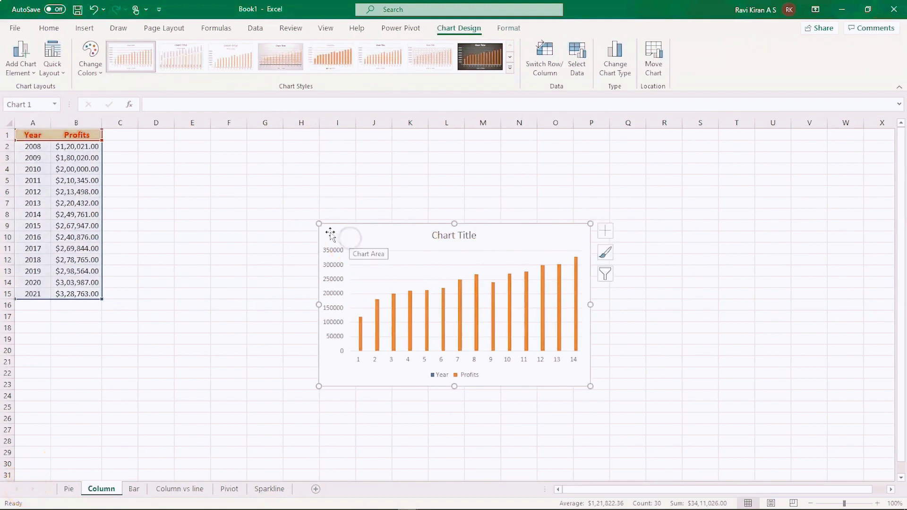
pyautogui.moveTo(330, 234); pyautogui.dragTo(306, 214)
pyautogui.moveTo(277, 192); pyautogui.dragTo(245, 169)
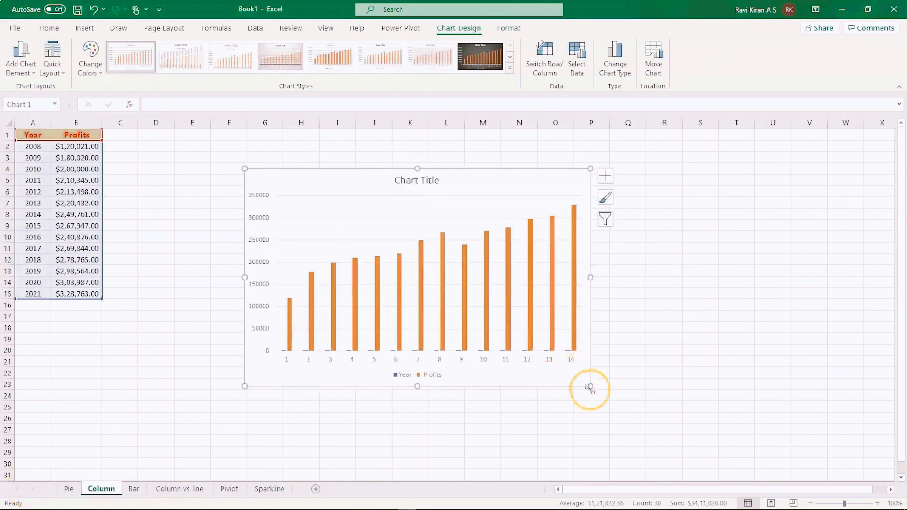
pyautogui.moveTo(590, 386); pyautogui.dragTo(614, 398)
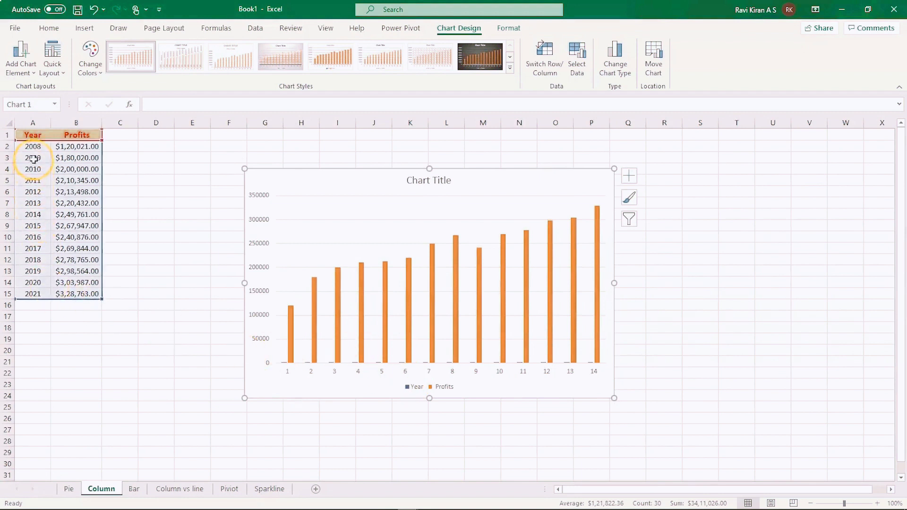
# Try out axis titles and data labels on the profits column chart
pyautogui.click(34, 351)
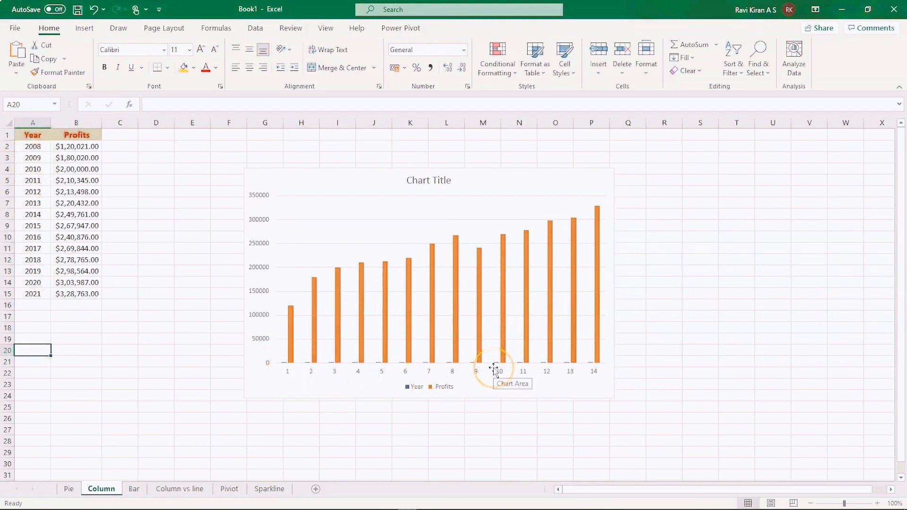
pyautogui.click(439, 373)
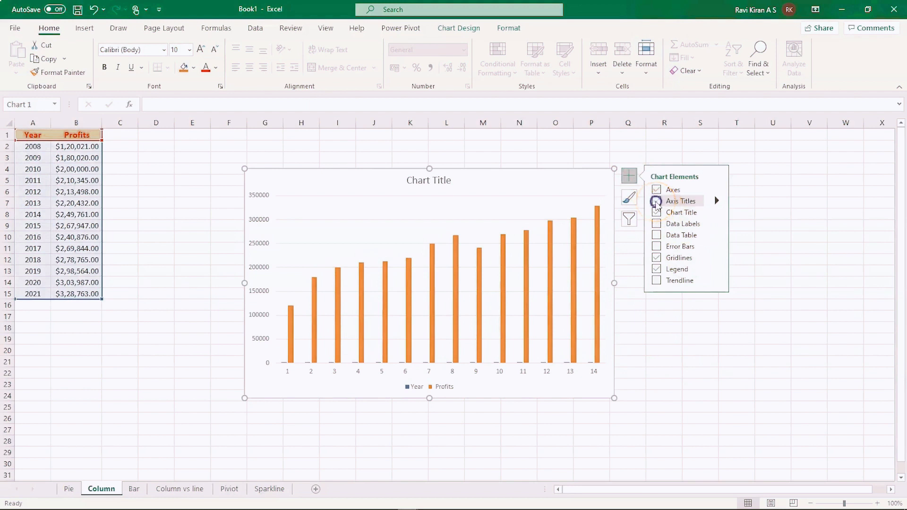
pyautogui.click(656, 202)
pyautogui.click(656, 202)
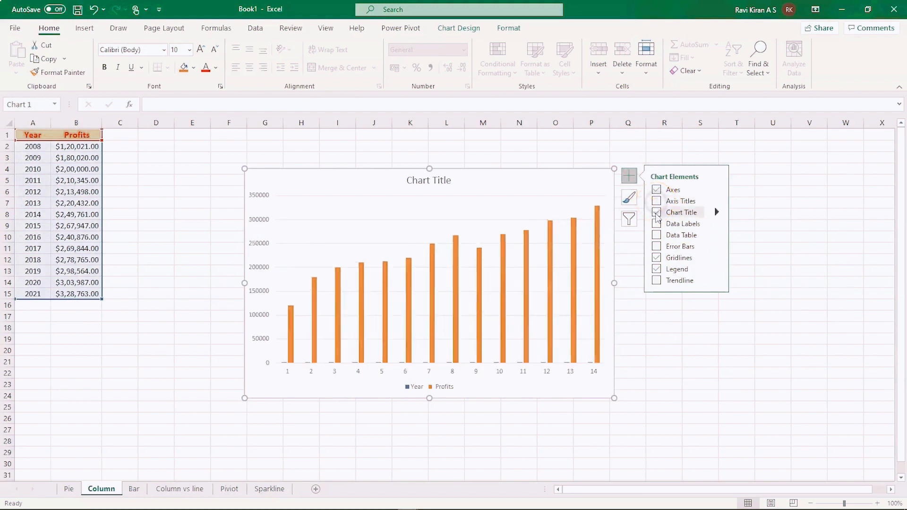
pyautogui.click(656, 225)
pyautogui.click(657, 224)
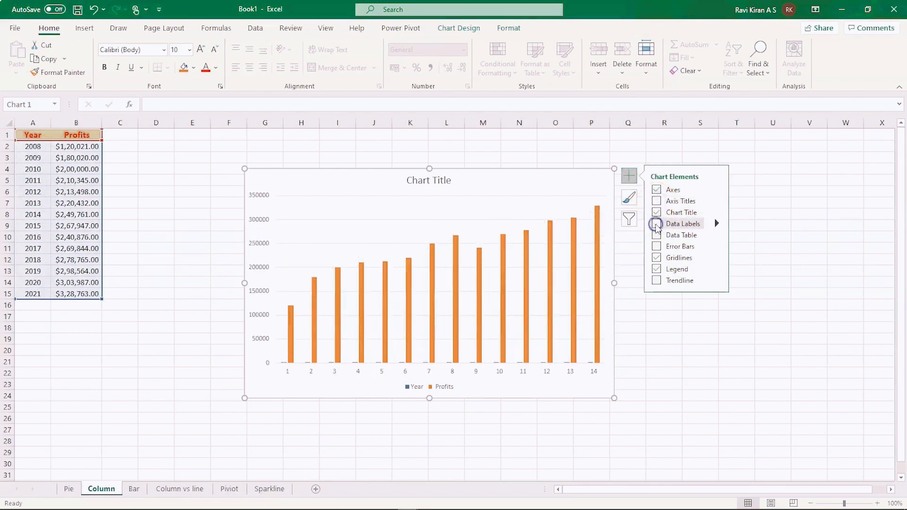
# Try out a data table beneath the profits column chart
pyautogui.click(655, 235)
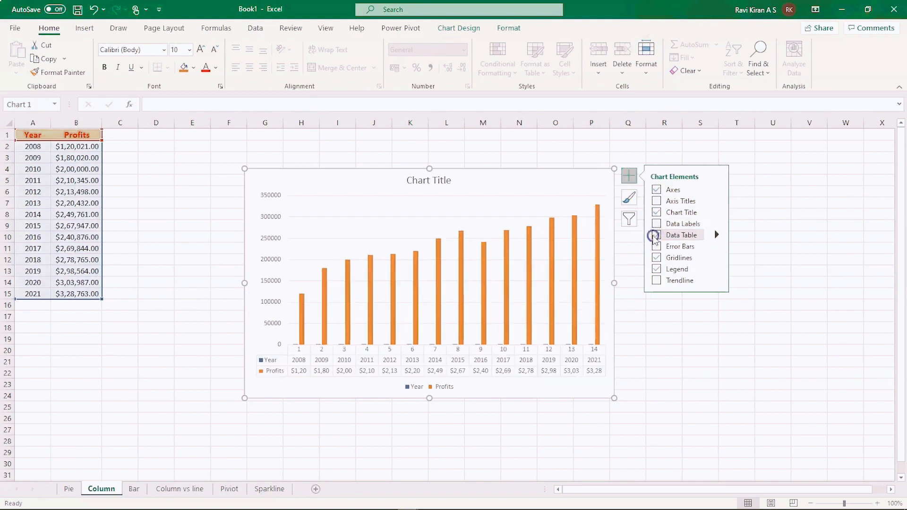
pyautogui.click(655, 235)
pyautogui.click(655, 236)
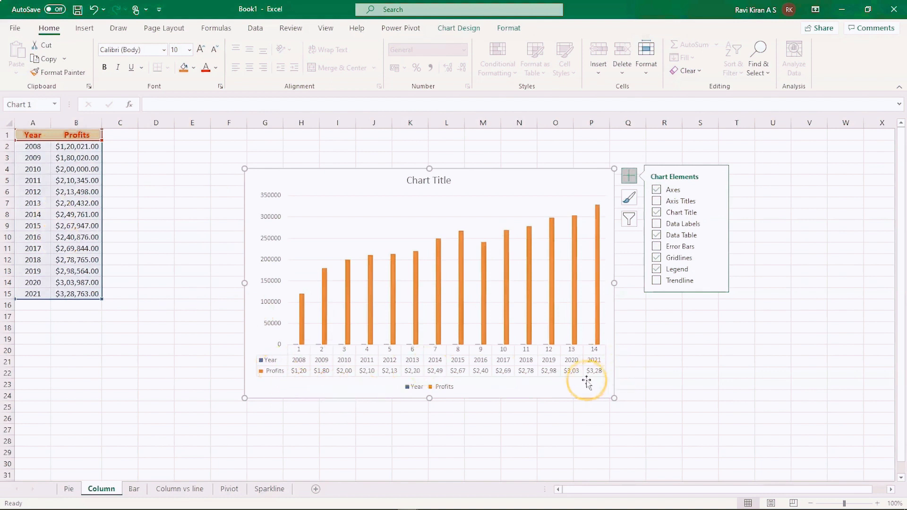
pyautogui.click(656, 236)
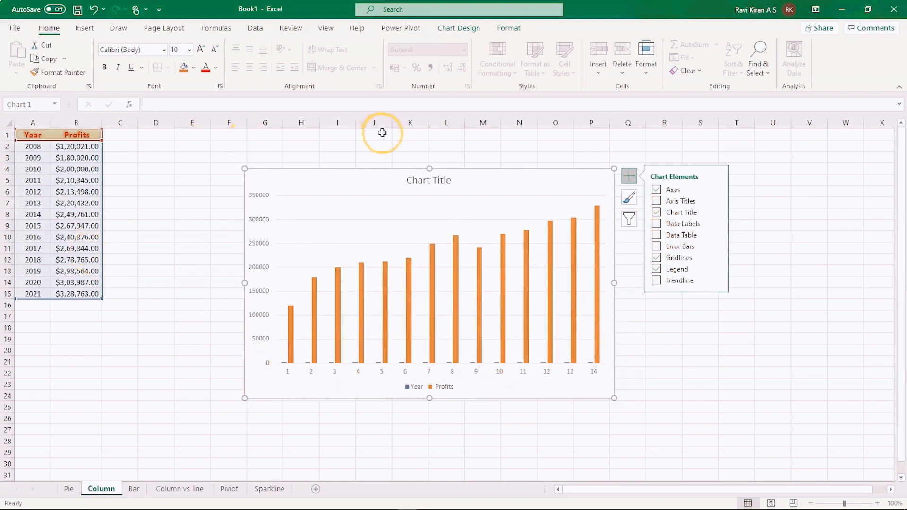
# Remove the Year series from the column chart's data source so that only Profits is plotted
pyautogui.click(456, 30)
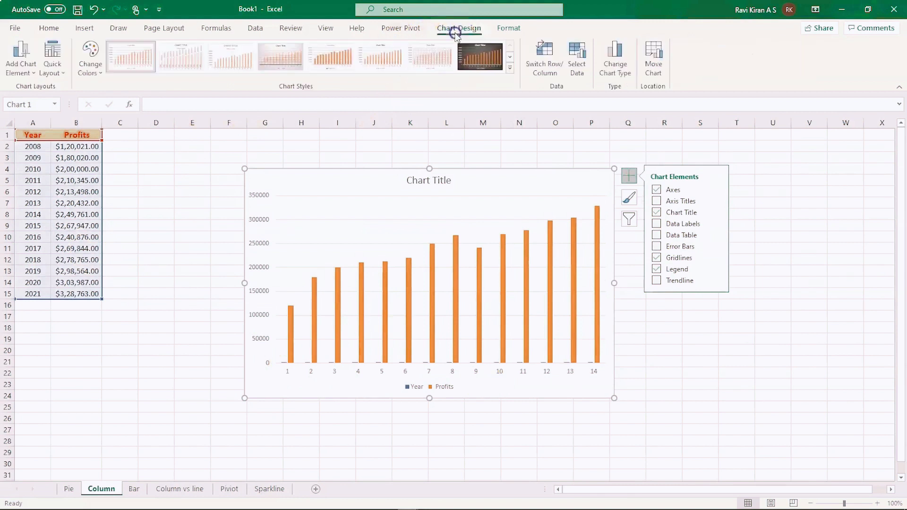
pyautogui.click(570, 70)
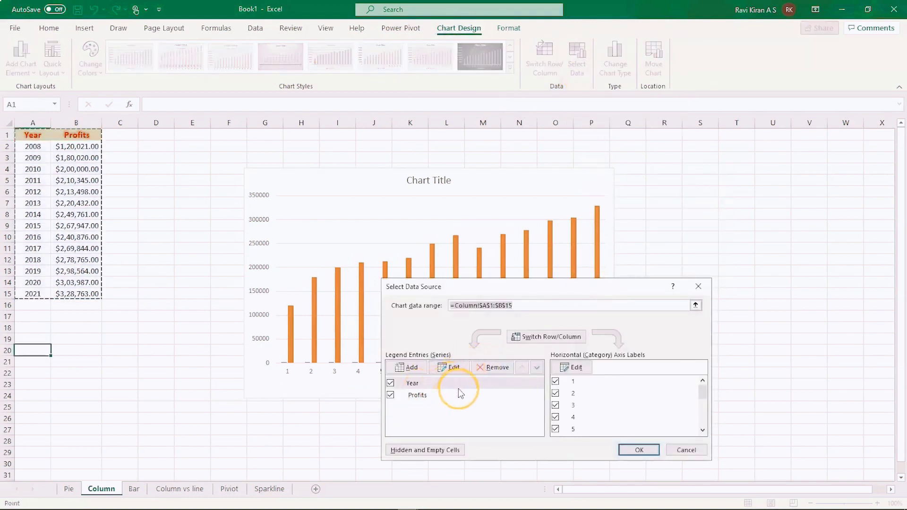
pyautogui.click(408, 397)
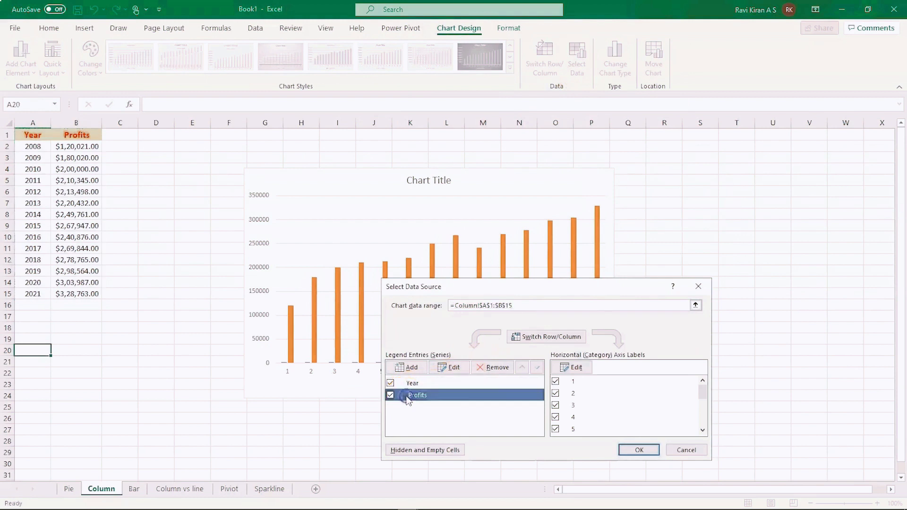
pyautogui.click(418, 384)
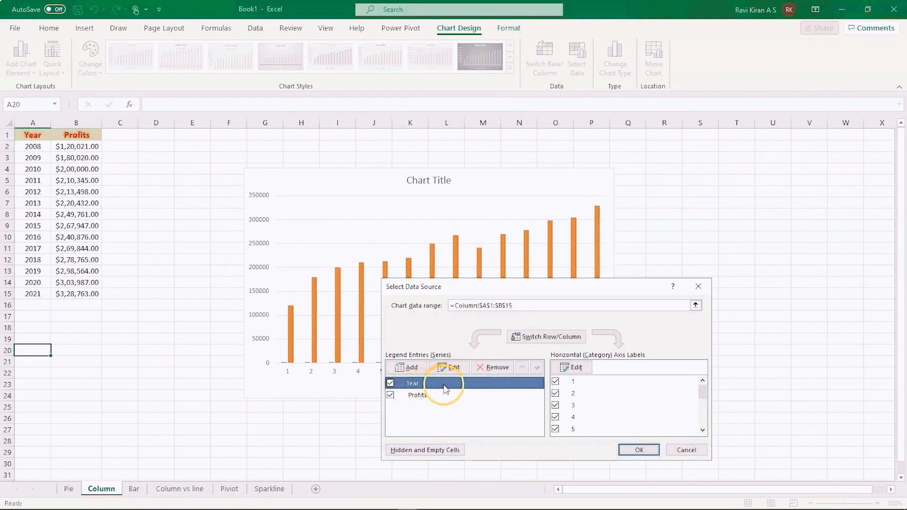
pyautogui.click(491, 369)
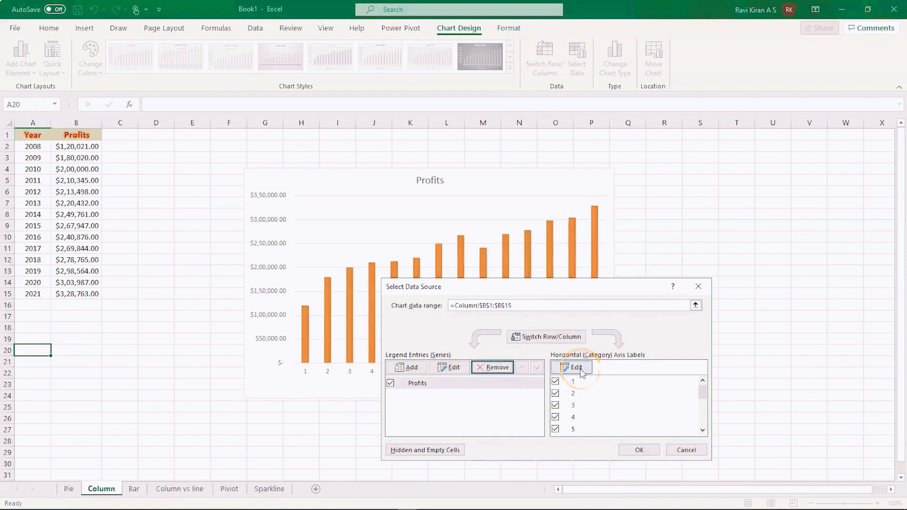
# Set the column chart's horizontal axis labels to the years in A2:A15 and apply the data source changes
pyautogui.click(580, 370)
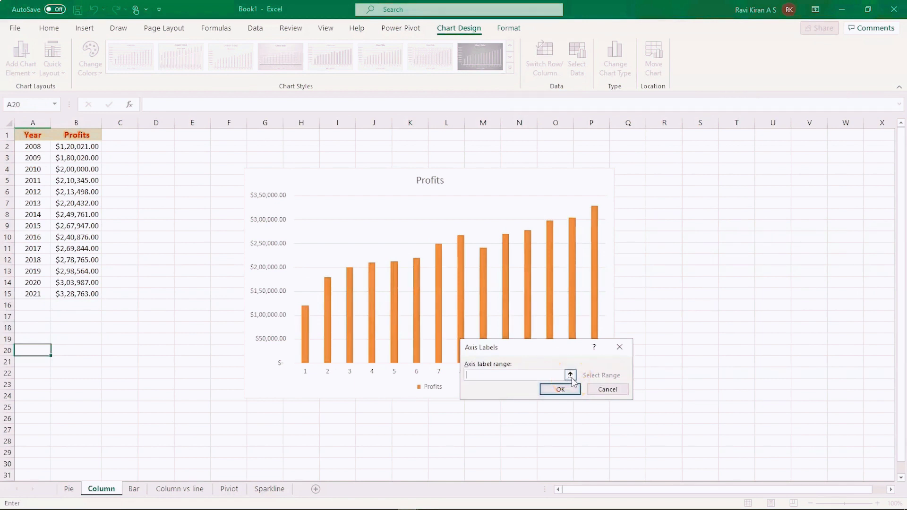
pyautogui.click(570, 375)
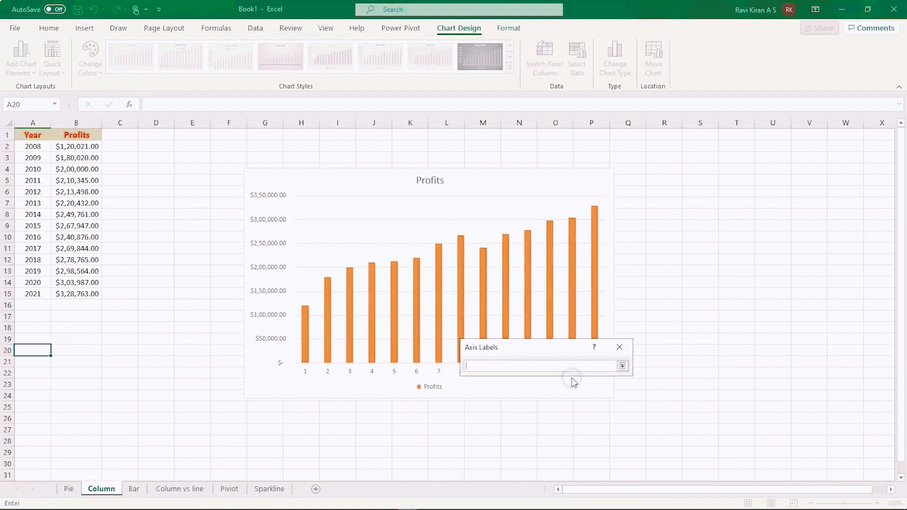
pyautogui.click(27, 144)
pyautogui.moveTo(44, 150); pyautogui.dragTo(38, 298)
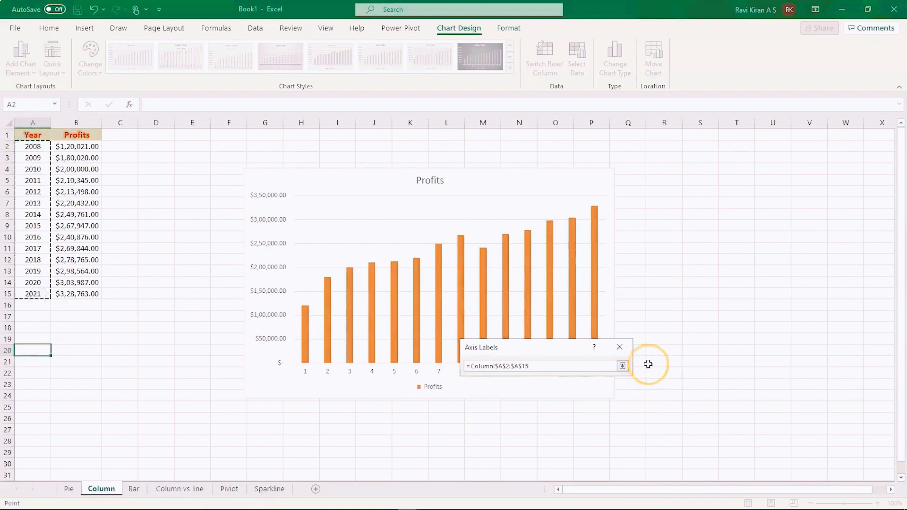
pyautogui.click(623, 366)
pyautogui.click(559, 389)
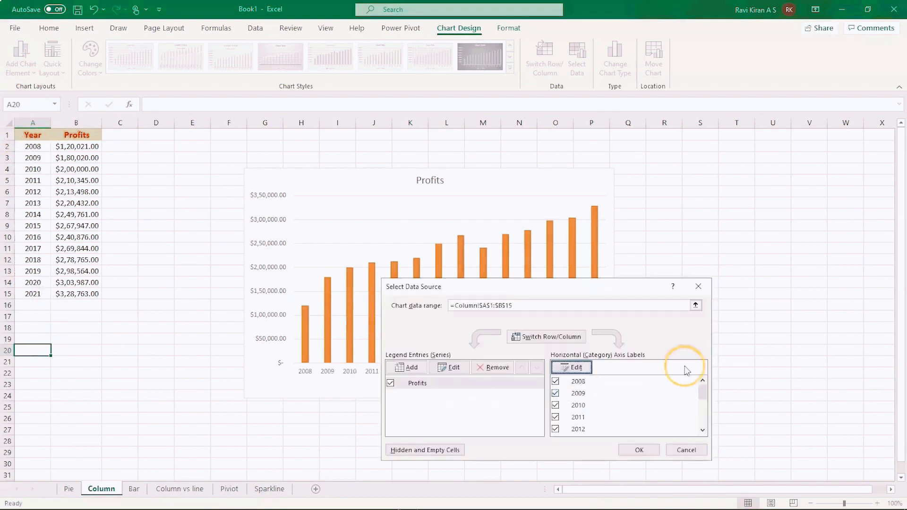
pyautogui.click(639, 449)
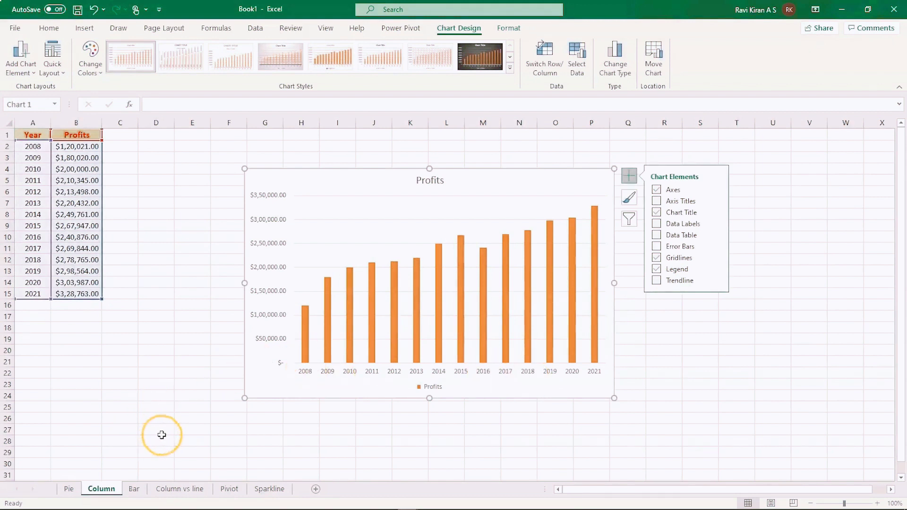
pyautogui.click(134, 490)
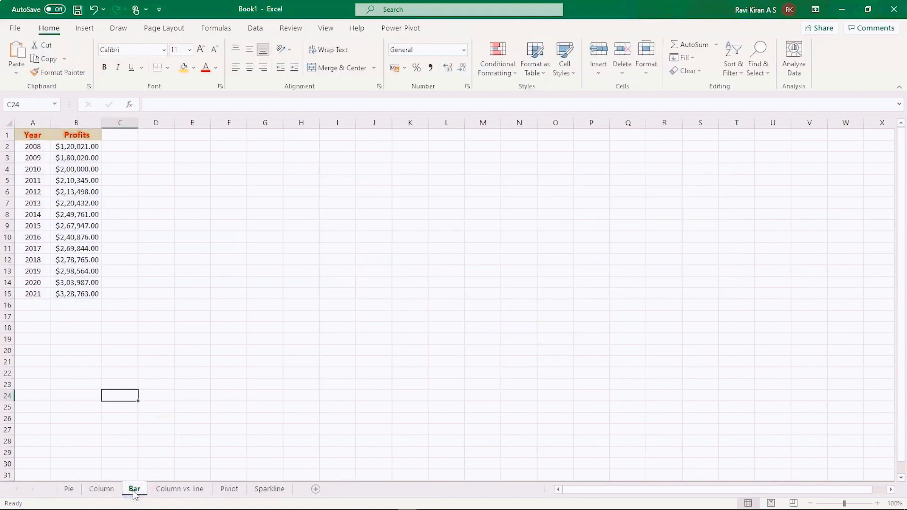
pyautogui.click(102, 490)
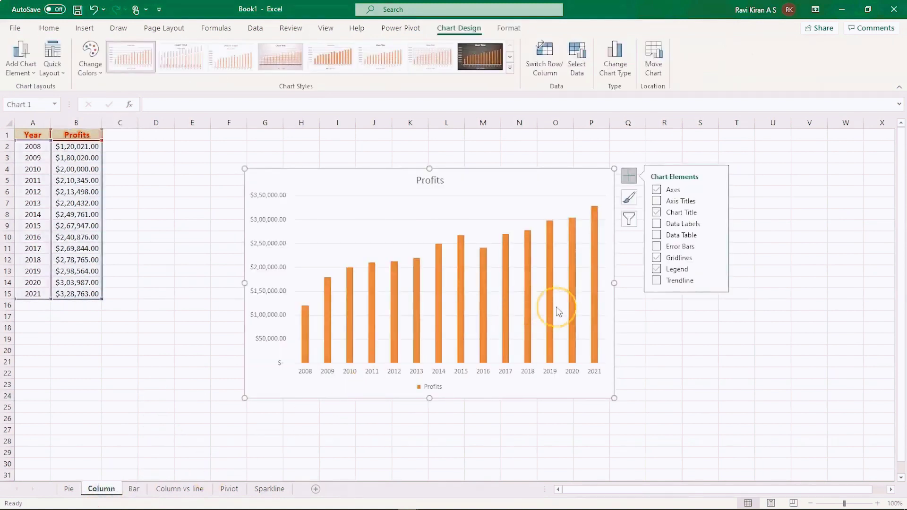
pyautogui.rightClick(565, 181)
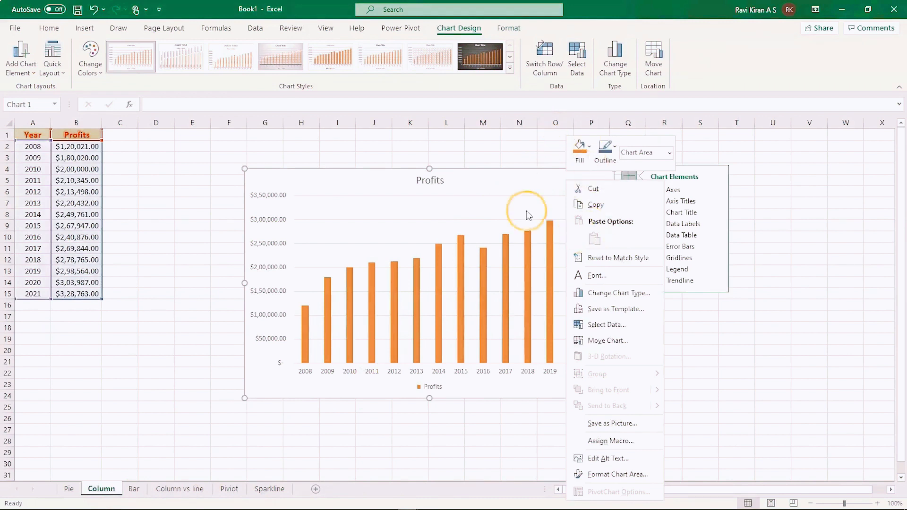
pyautogui.click(518, 189)
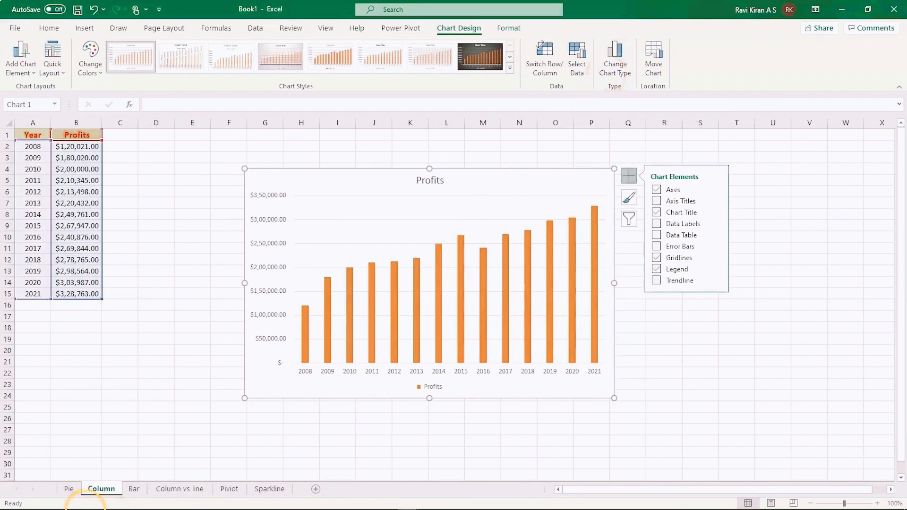
pyautogui.click(133, 491)
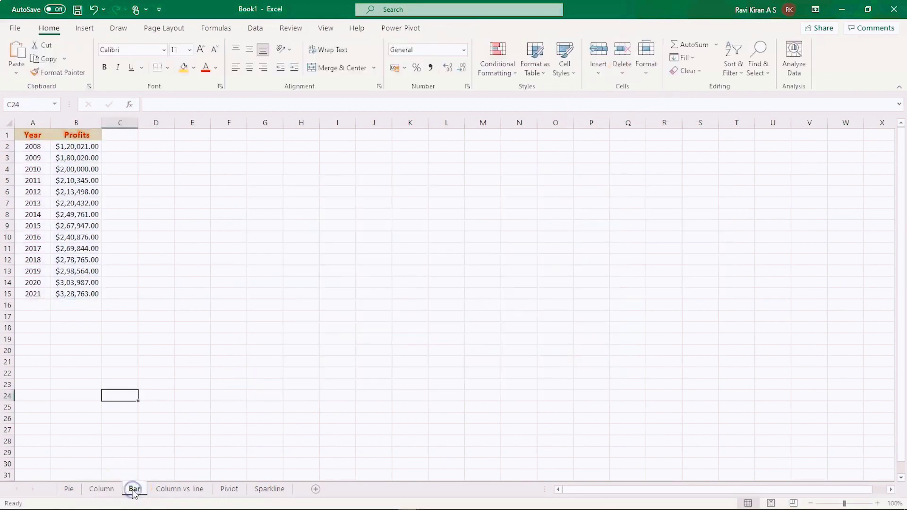
pyautogui.click(103, 490)
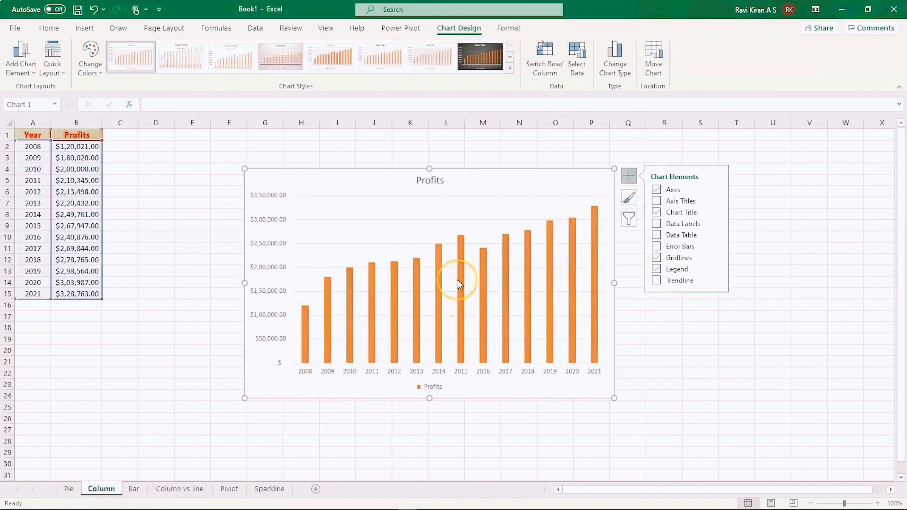
pyautogui.moveTo(462, 283)
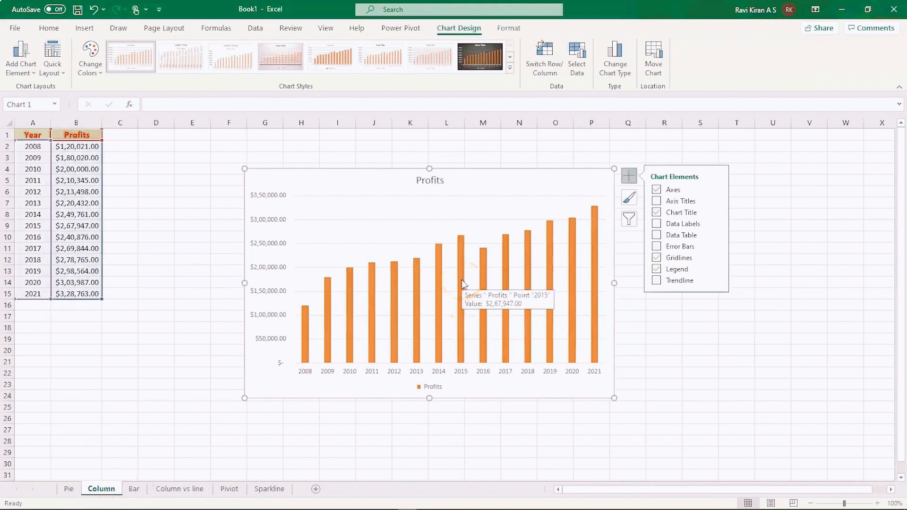
# Change the profits column chart to the Clustered Bar variant that plots each year as its own coloured series
pyautogui.click(615, 59)
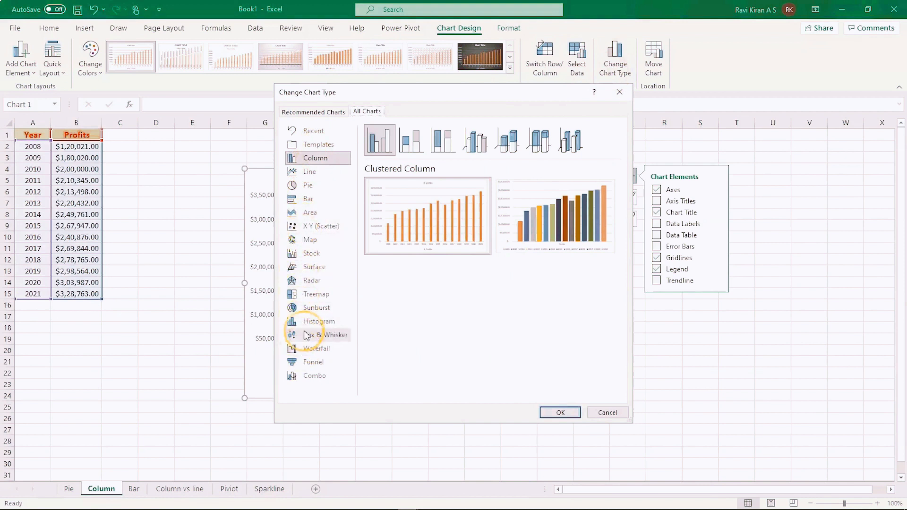
pyautogui.click(316, 201)
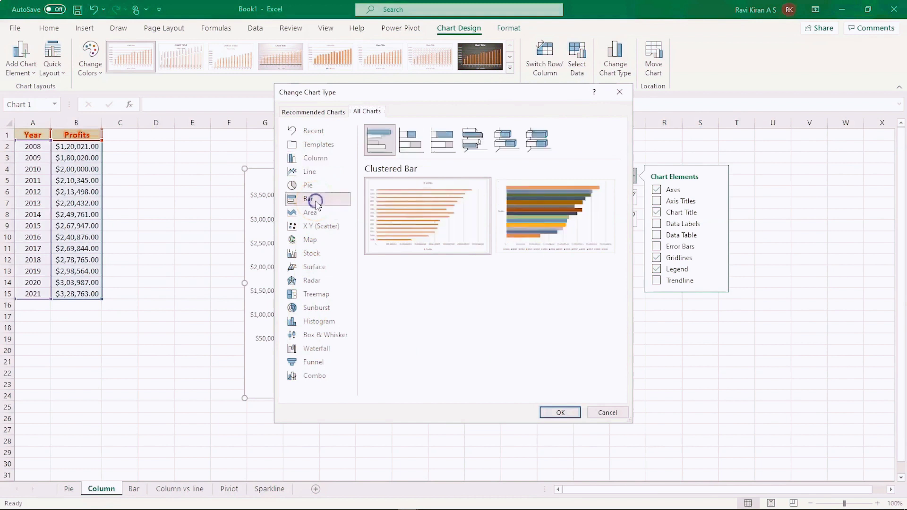
pyautogui.moveTo(545, 234)
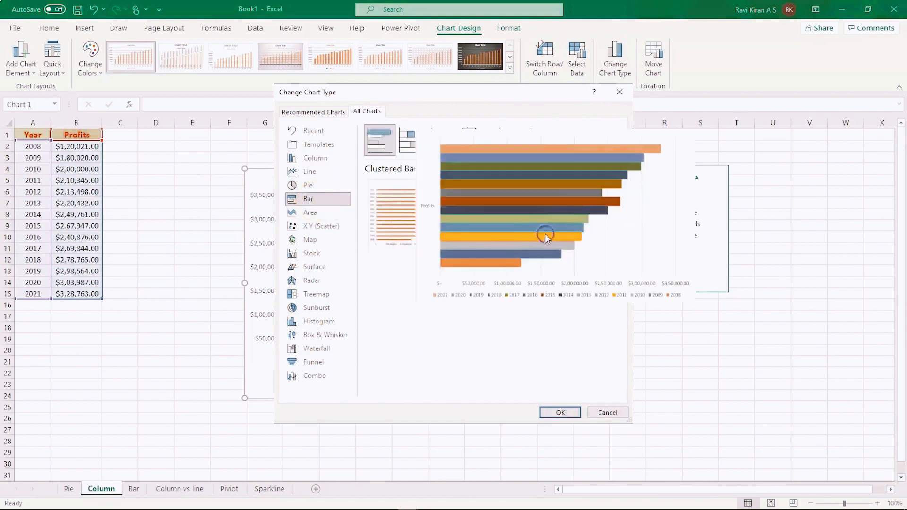
pyautogui.click(558, 412)
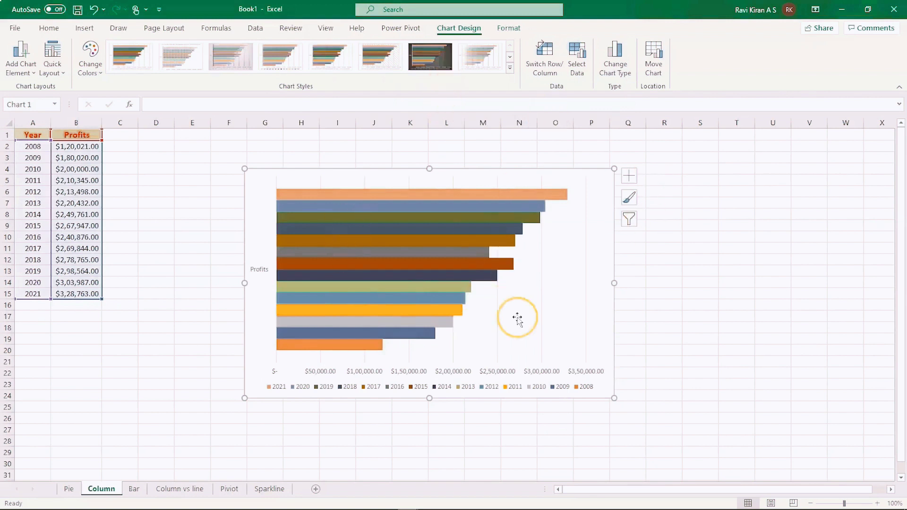
# Add data labels and a data table to the bar chart, and stretch the chart taller up to row 1 and past row 31
pyautogui.click(629, 175)
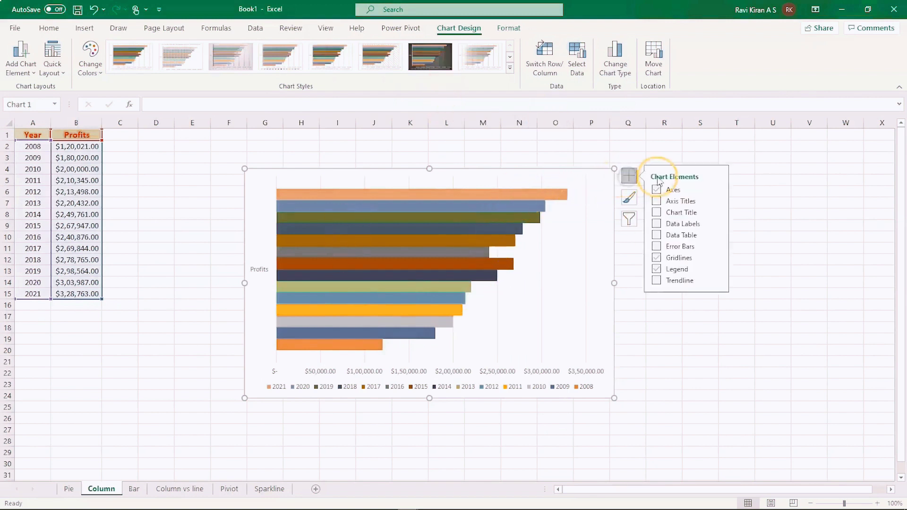
pyautogui.click(657, 223)
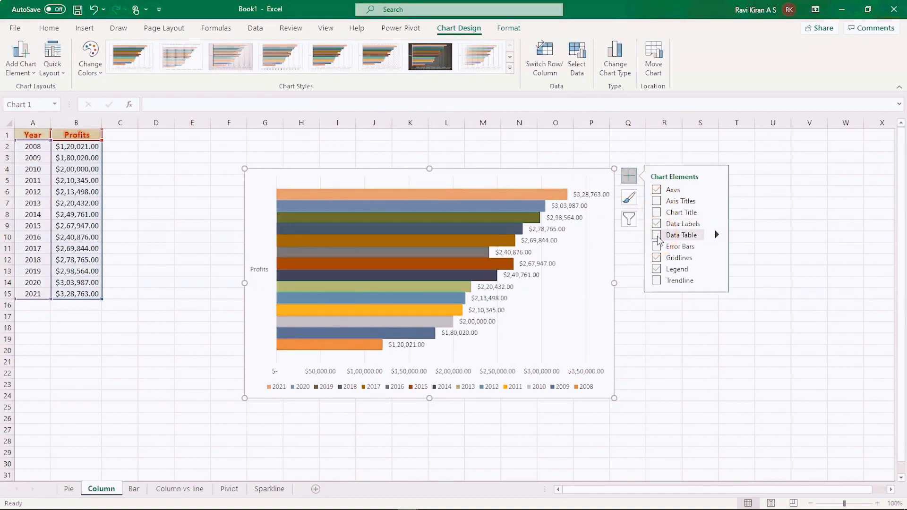
pyautogui.click(658, 236)
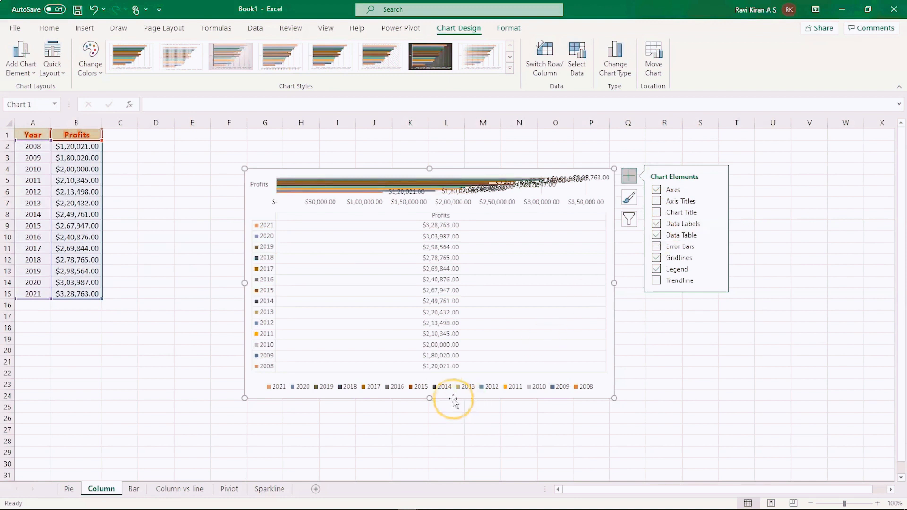
pyautogui.moveTo(428, 399); pyautogui.dragTo(406, 509)
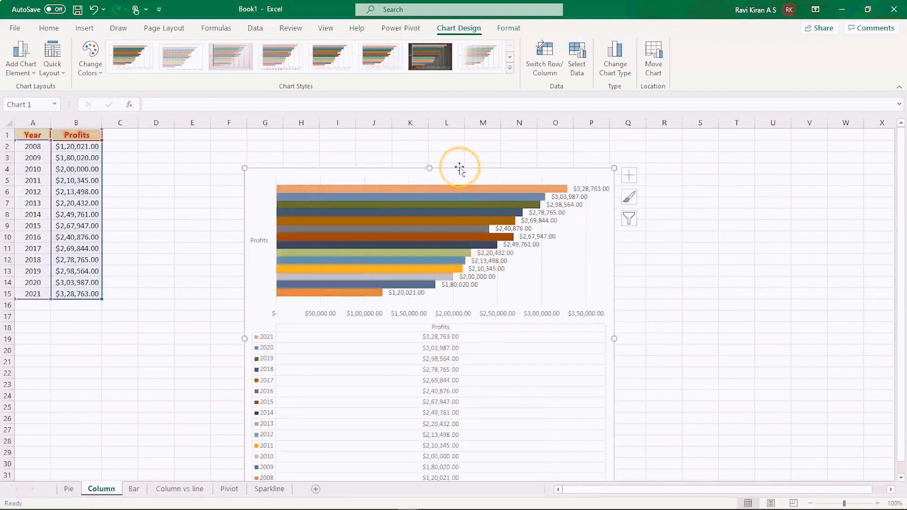
pyautogui.moveTo(429, 168); pyautogui.dragTo(435, 128)
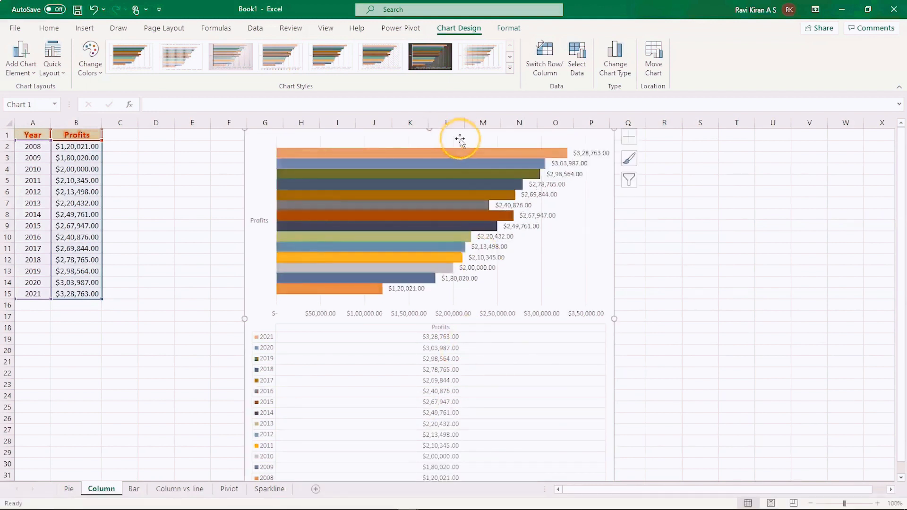
pyautogui.moveTo(601, 257); pyautogui.dragTo(601, 256)
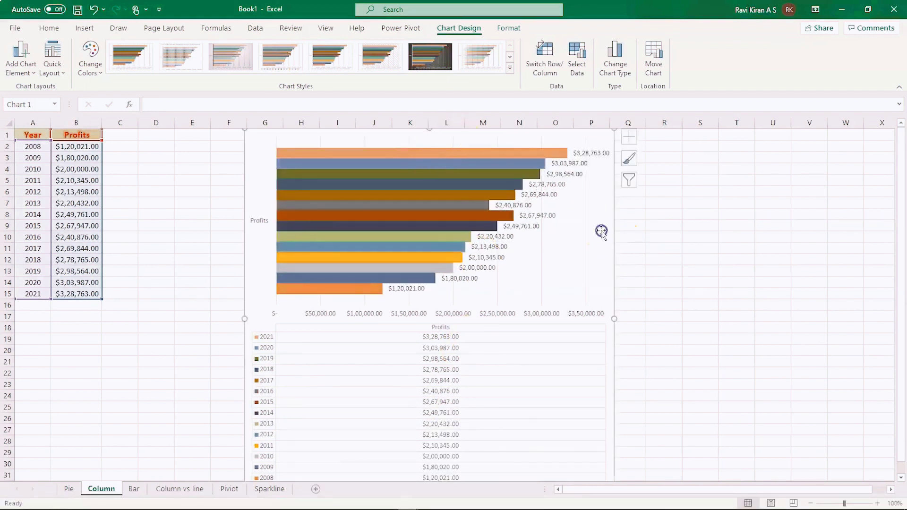
# On the Column vs line sheet, create a default column chart from the Year, Profits and Expenses data in A1:C15 and enlarge it
pyautogui.click(171, 494)
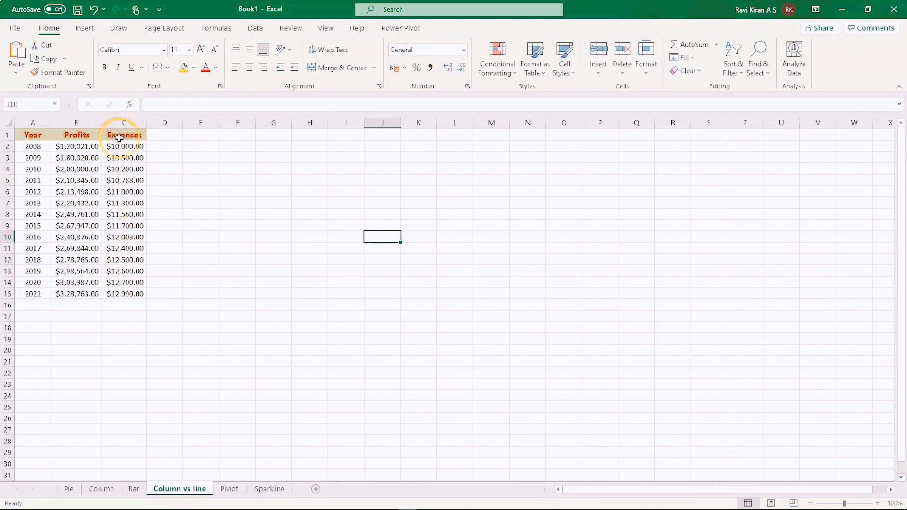
pyautogui.click(135, 295)
pyautogui.click(123, 373)
pyautogui.click(131, 295)
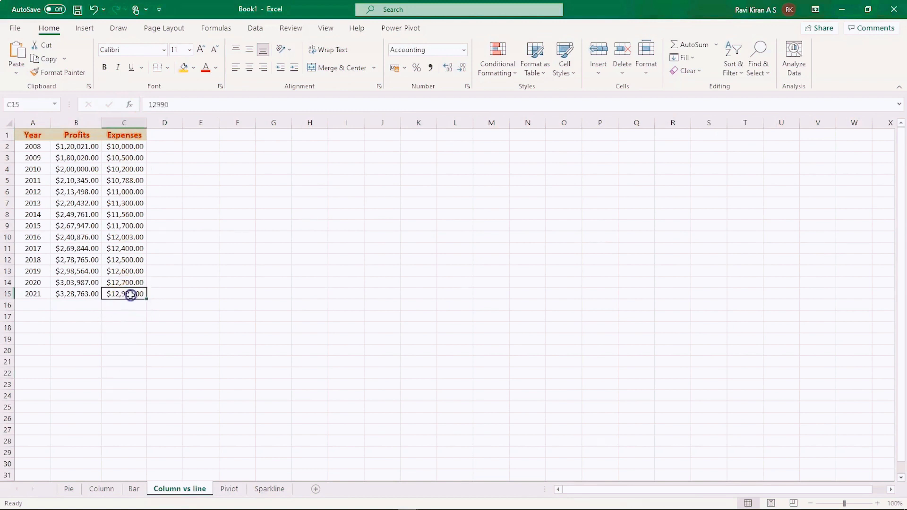
pyautogui.moveTo(107, 292); pyautogui.dragTo(27, 139)
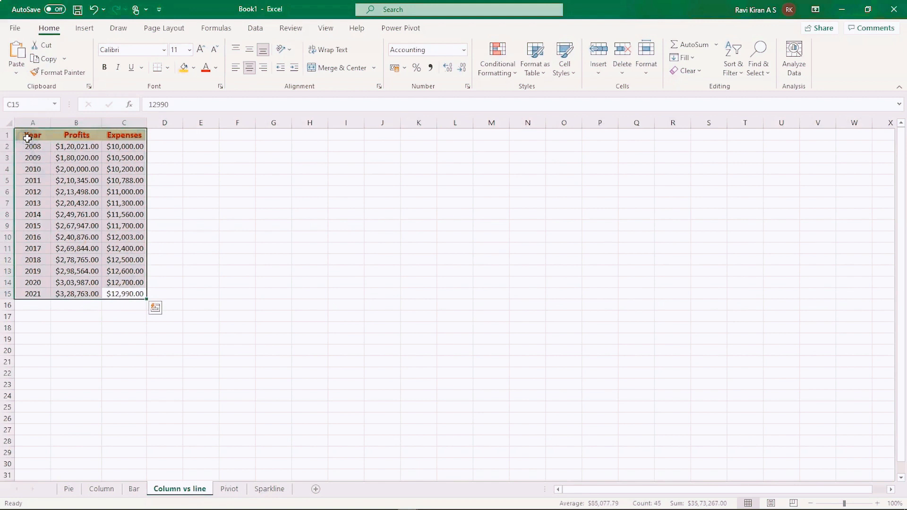
pyautogui.hotkey('alt', 'F1')
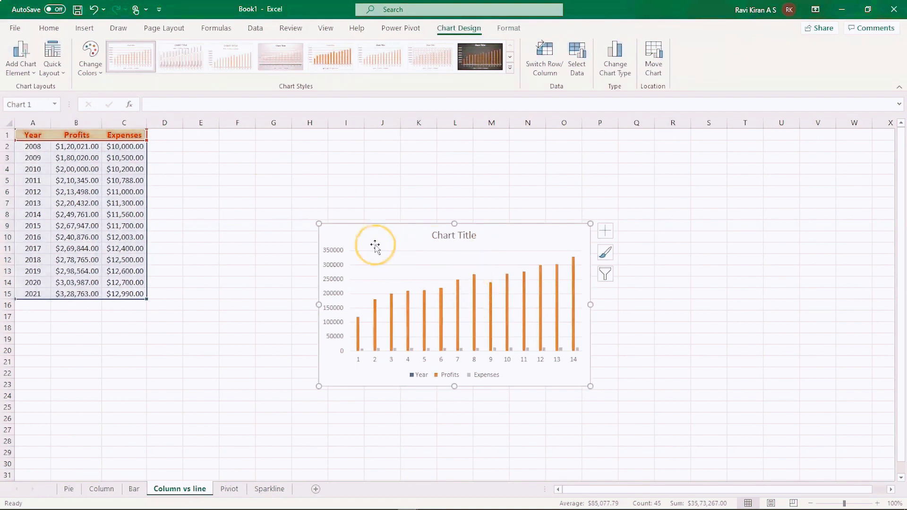
pyautogui.moveTo(319, 224); pyautogui.dragTo(244, 166)
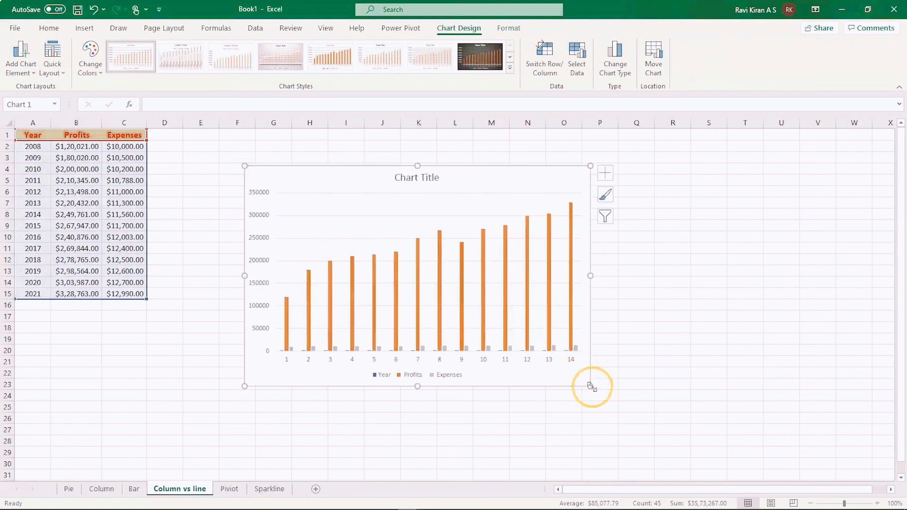
# Enlarge the column chart to reach column Q and row 26, and remove the Year series from its data source
pyautogui.moveTo(590, 386); pyautogui.dragTo(650, 418)
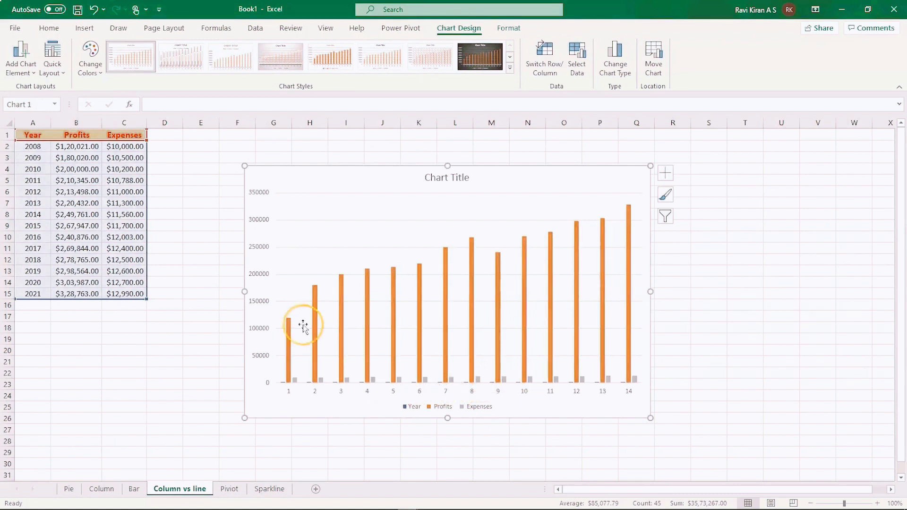
pyautogui.click(579, 76)
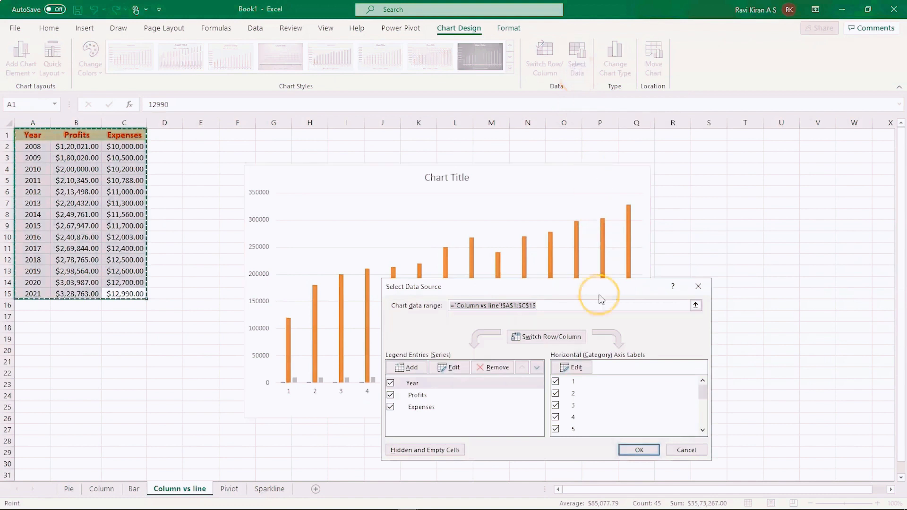
pyautogui.click(493, 367)
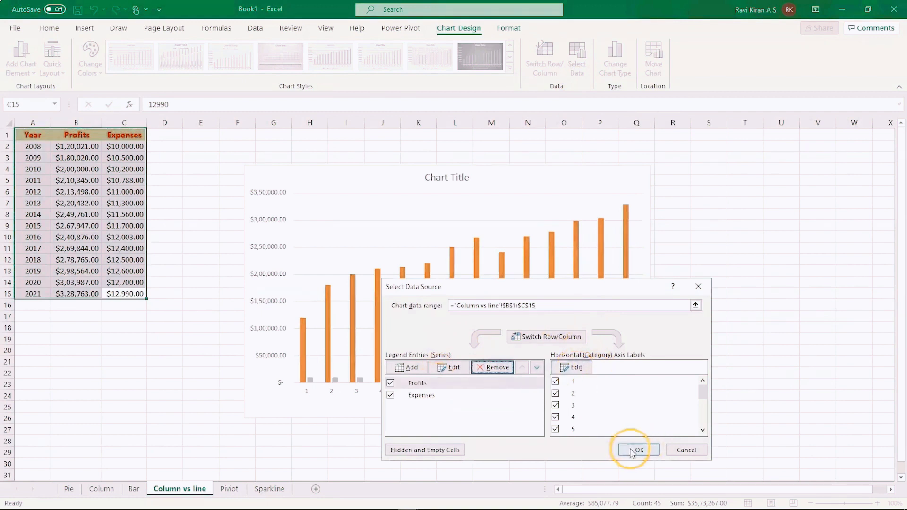
# Set the chart's horizontal axis labels to the years in A2:A15 and apply the data source changes
pyautogui.click(572, 367)
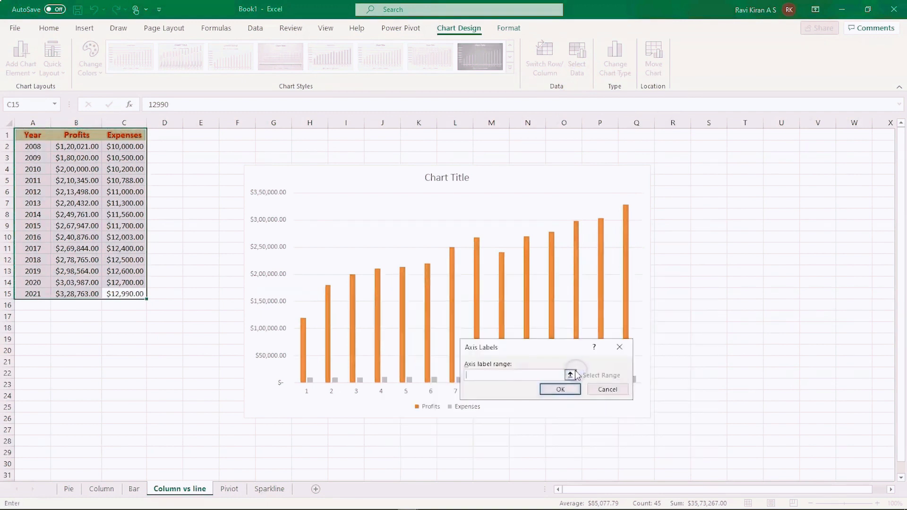
pyautogui.click(570, 376)
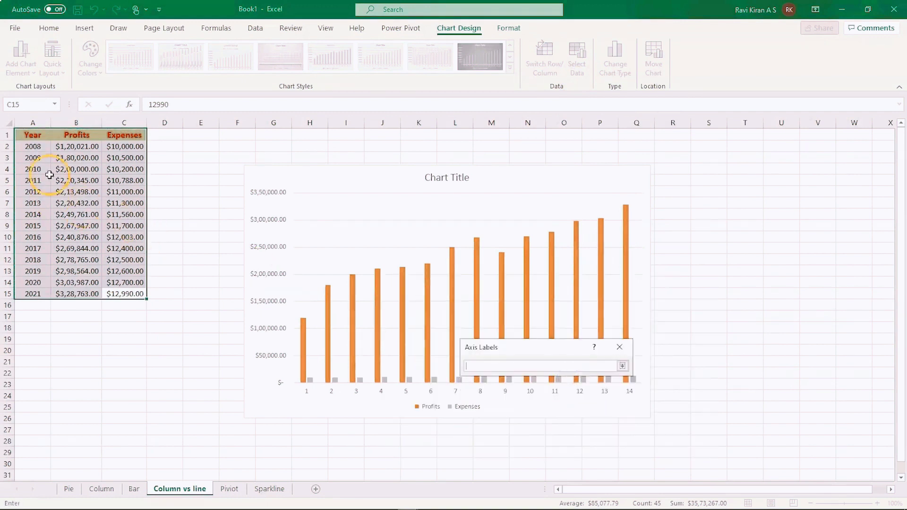
pyautogui.click(39, 145)
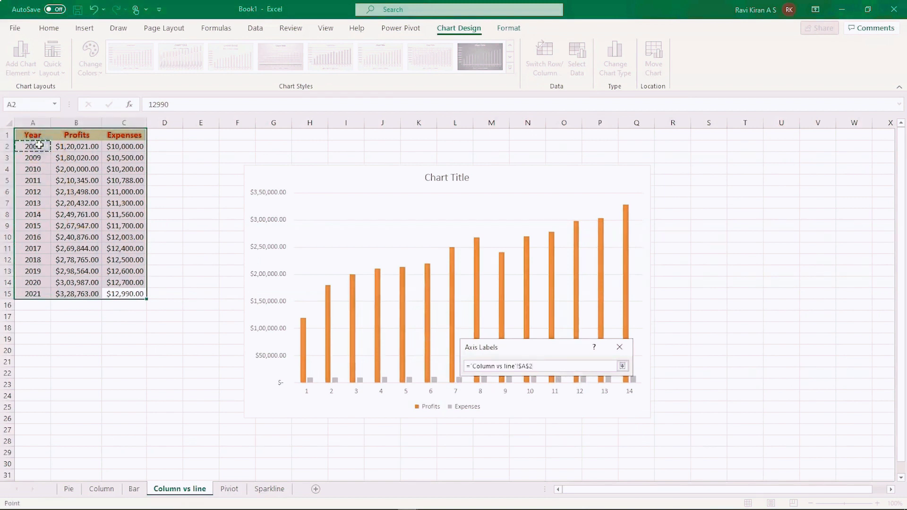
pyautogui.moveTo(39, 145); pyautogui.dragTo(28, 299)
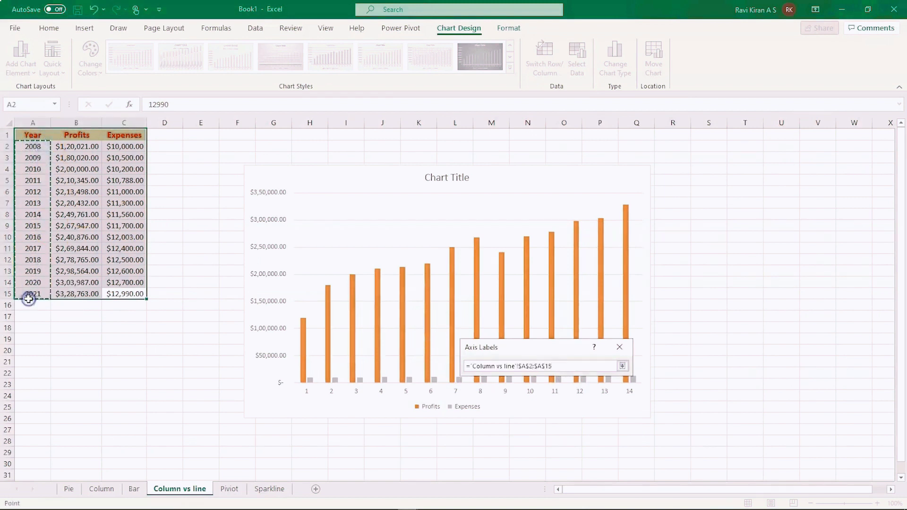
pyautogui.click(622, 365)
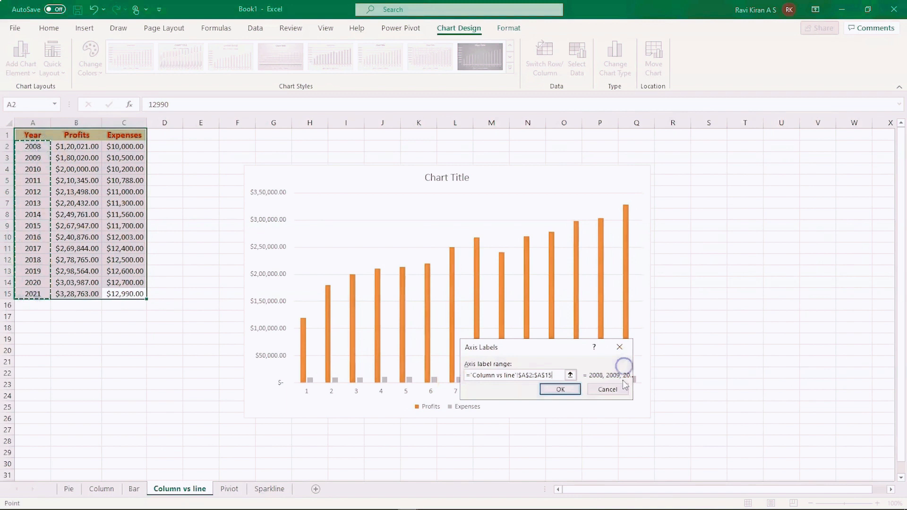
pyautogui.click(561, 390)
pyautogui.click(631, 448)
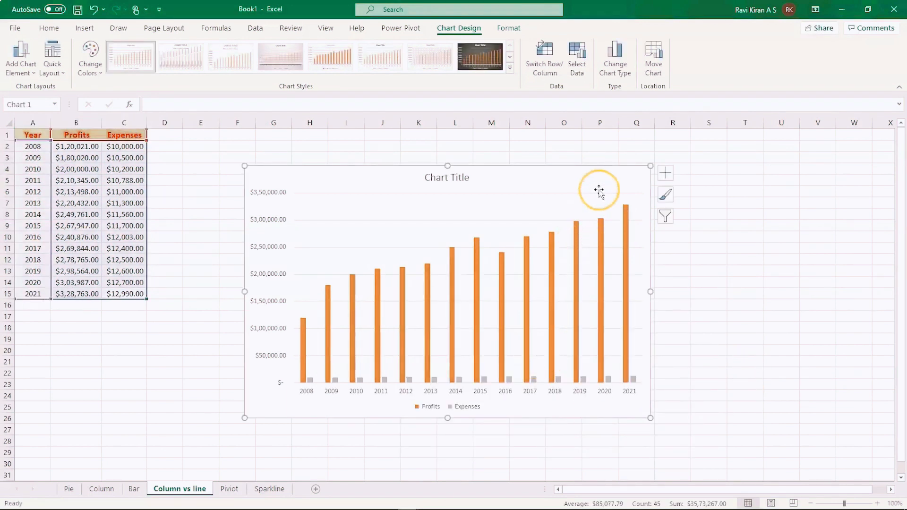
# Preview the combo chart variants and change the chart to Clustered Column - Line, with Profits as columns and Expenses as a line
pyautogui.click(616, 69)
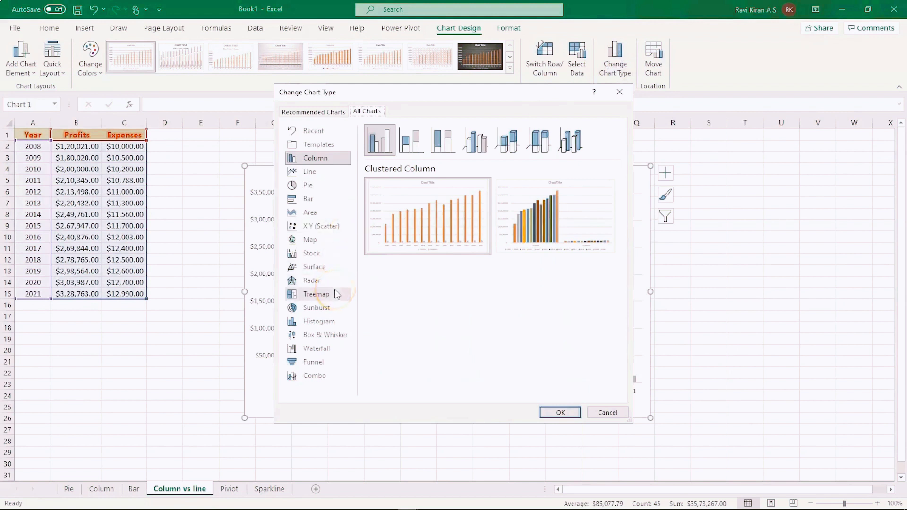
pyautogui.click(315, 376)
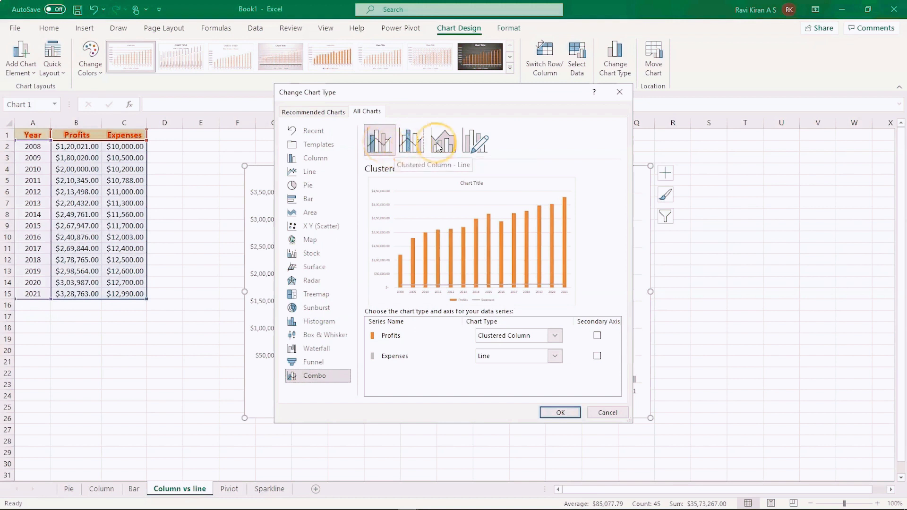
pyautogui.click(412, 138)
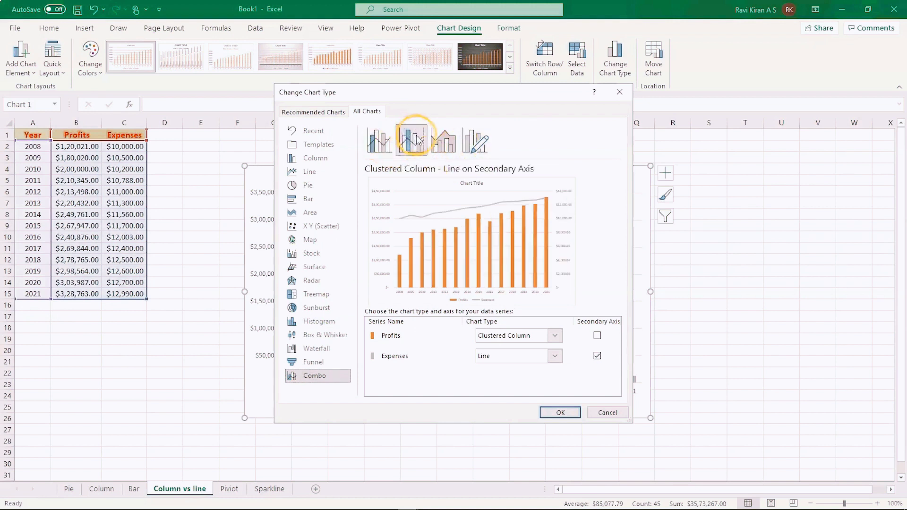
pyautogui.click(449, 143)
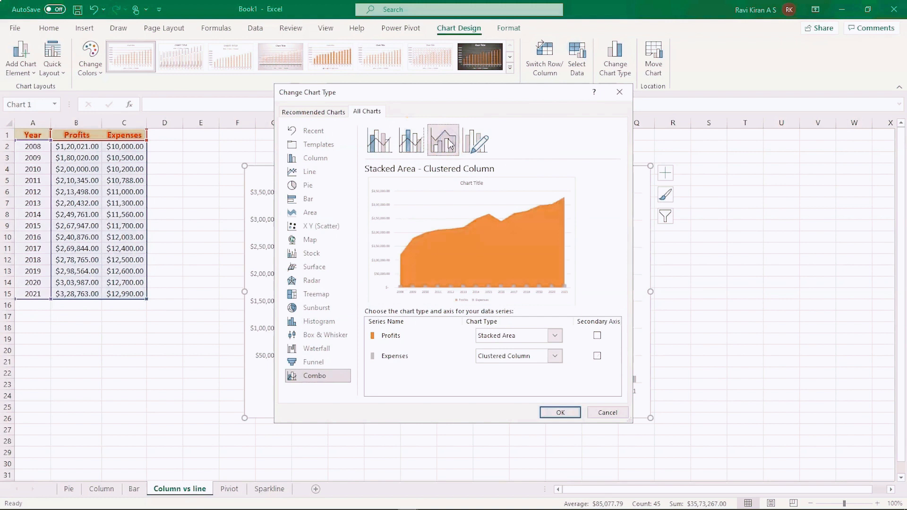
pyautogui.click(482, 146)
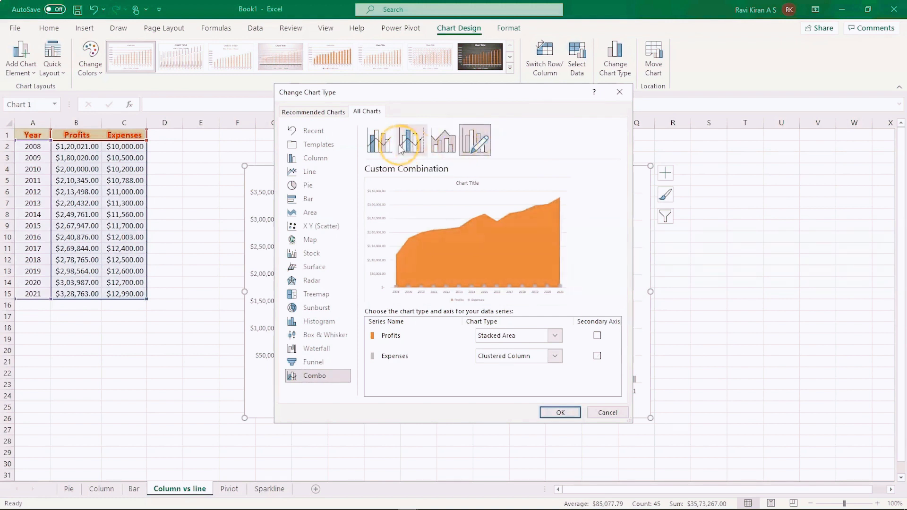
pyautogui.click(377, 139)
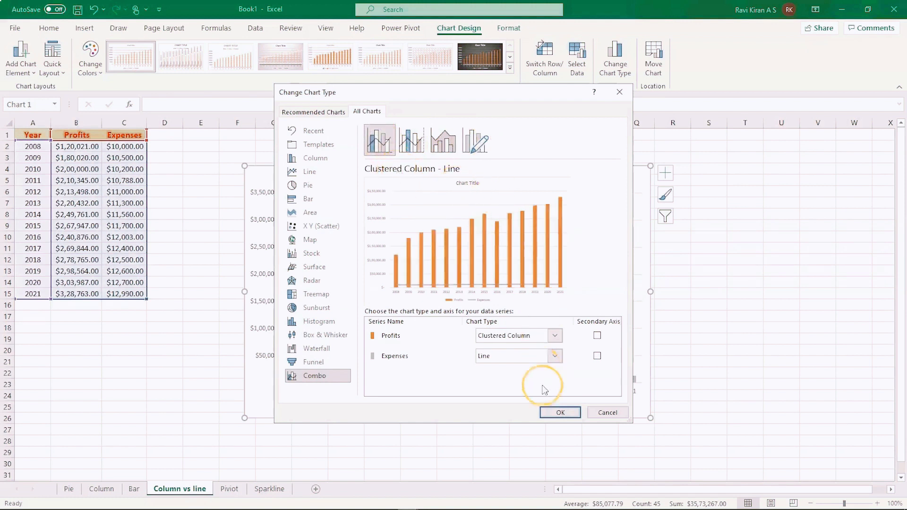
pyautogui.click(557, 413)
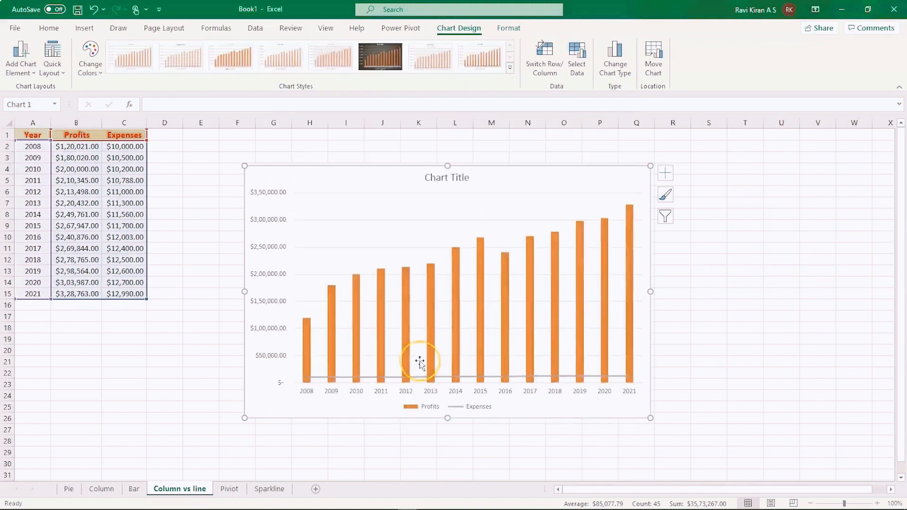
# Add a data table and data labels to the Profits and Expenses combo chart
pyautogui.moveTo(395, 382)
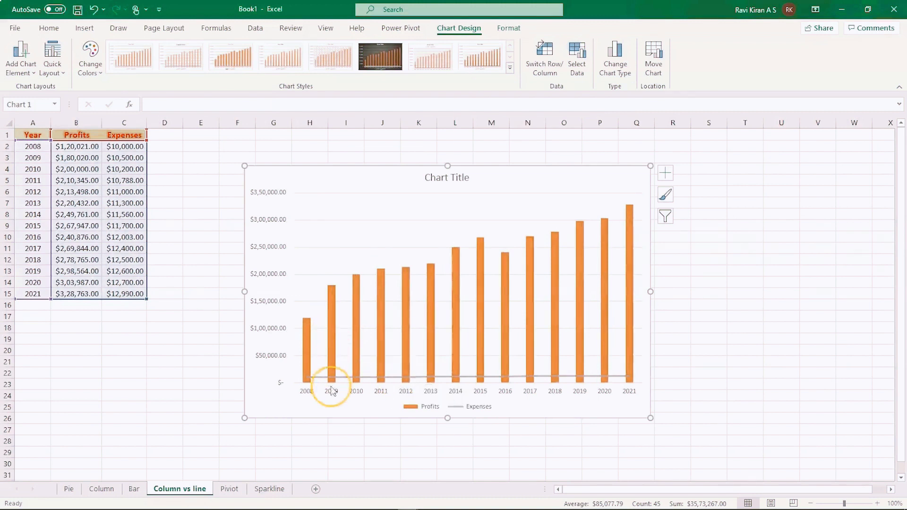
pyautogui.click(666, 173)
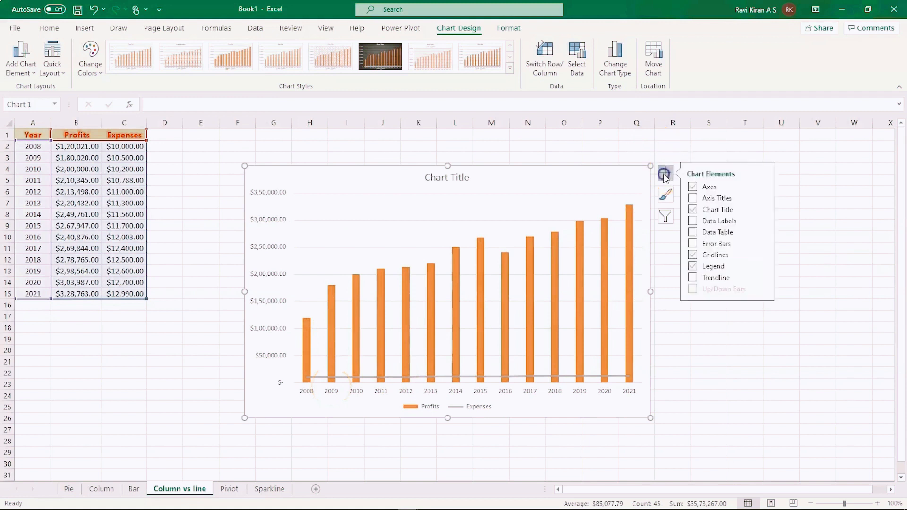
pyautogui.click(694, 232)
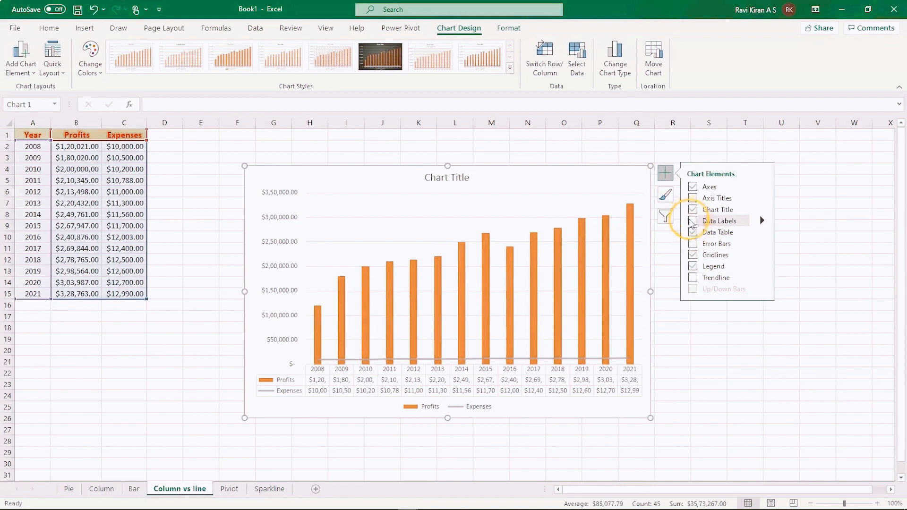
pyautogui.click(693, 221)
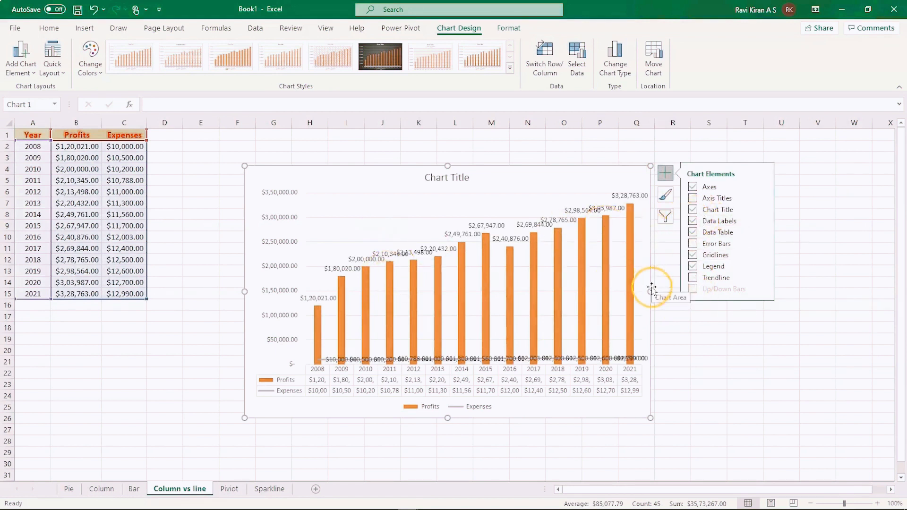
# Stretch the combo chart so it spans from column C to column U and down to row 30
pyautogui.moveTo(652, 292); pyautogui.dragTo(779, 293)
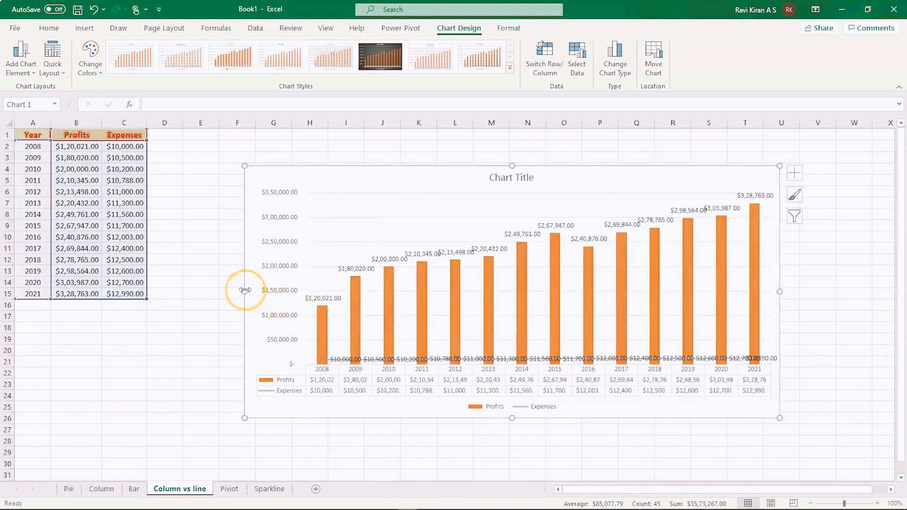
pyautogui.moveTo(244, 292); pyautogui.dragTo(128, 279)
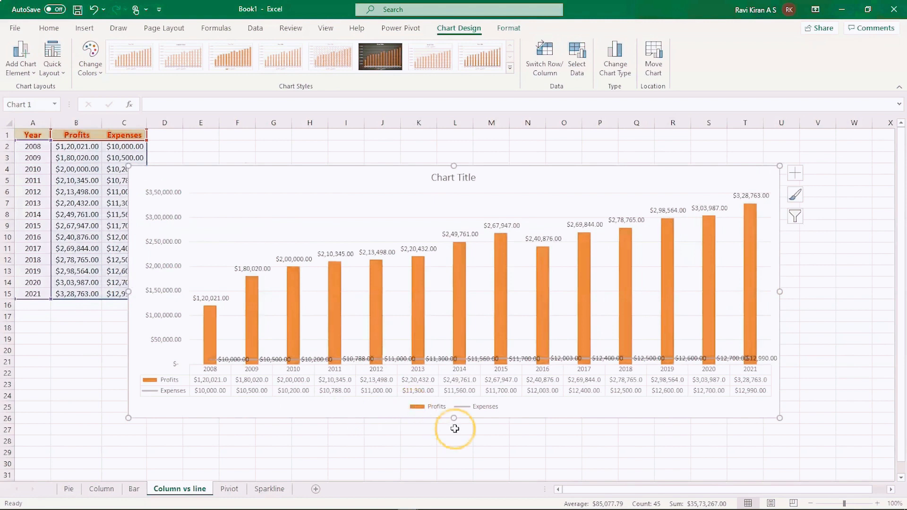
pyautogui.moveTo(455, 420); pyautogui.dragTo(454, 463)
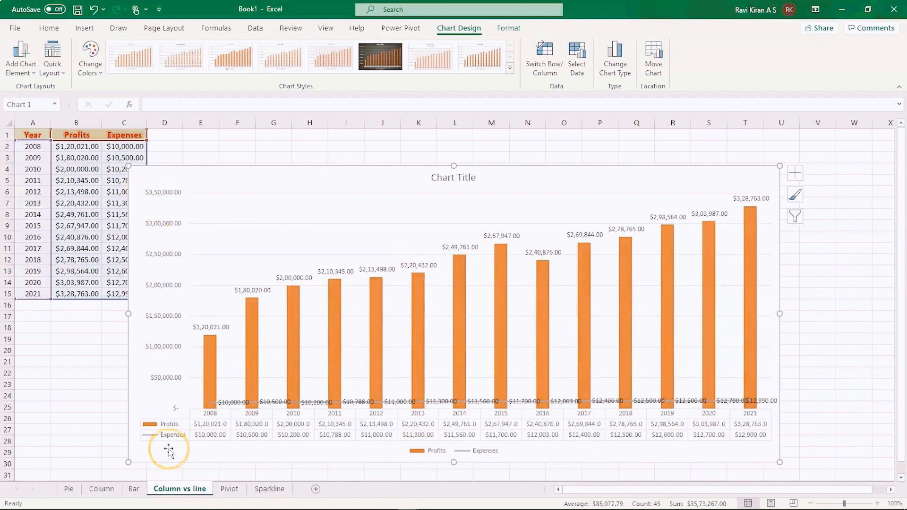
# Replace the placeholder chart title with "Progits v/s Expenses"
pyautogui.click(460, 178)
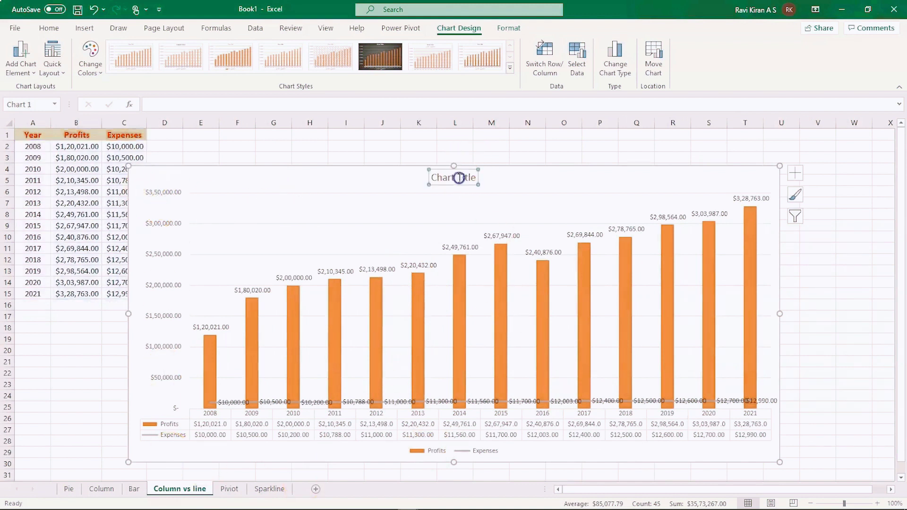
pyautogui.tripleClick(460, 178)
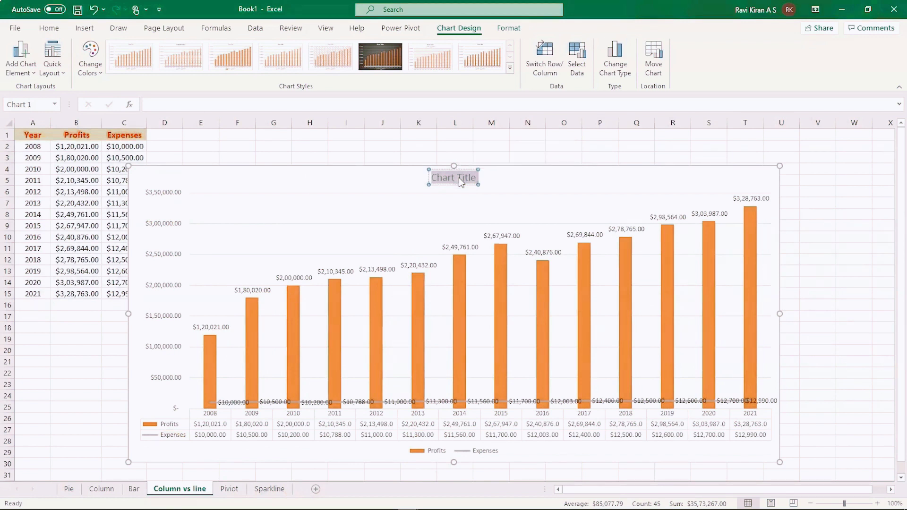
pyautogui.write('Profit')
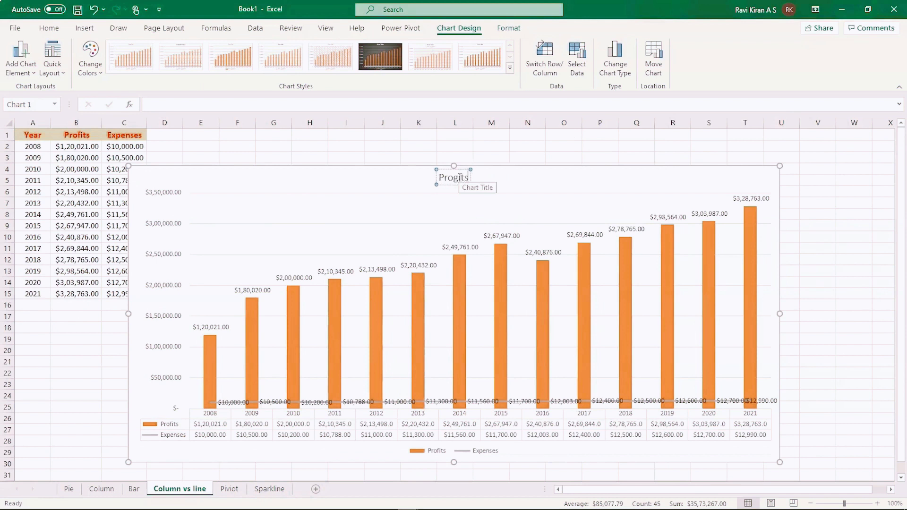
pyautogui.write('s v/s E')
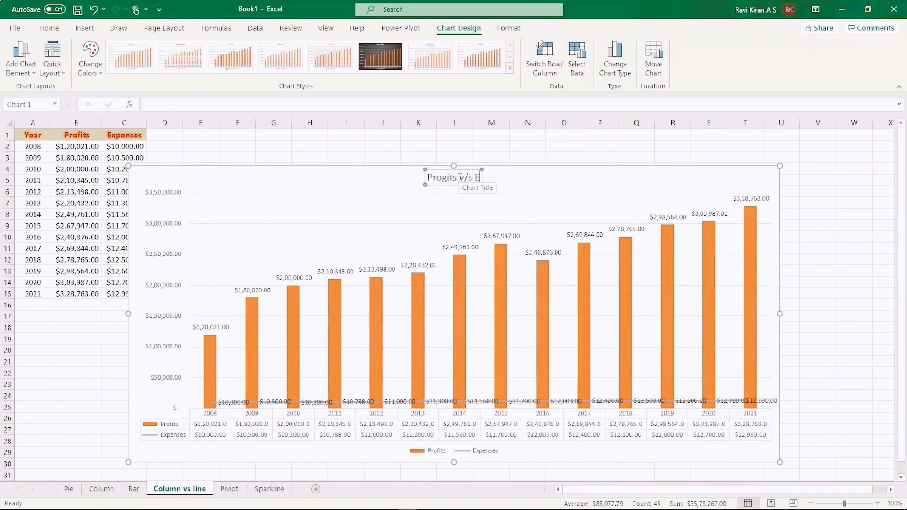
pyautogui.write('xpenses')
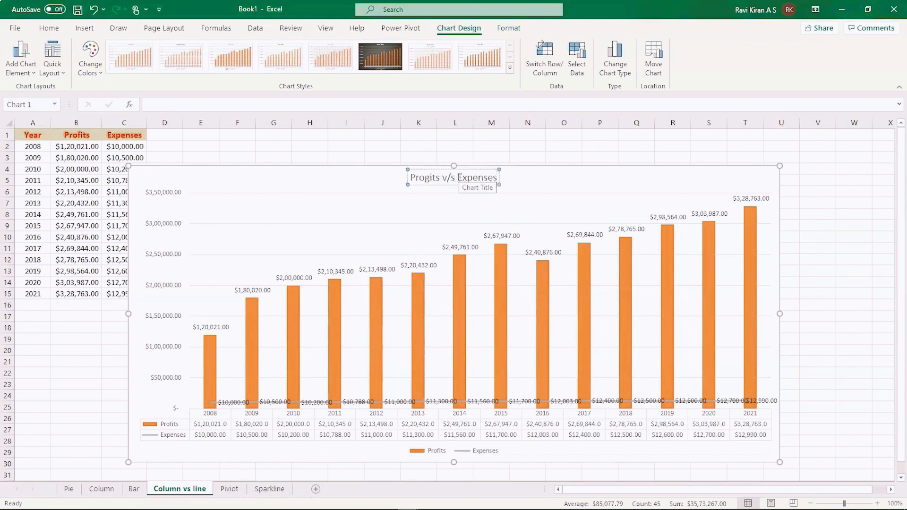
pyautogui.press('Return')
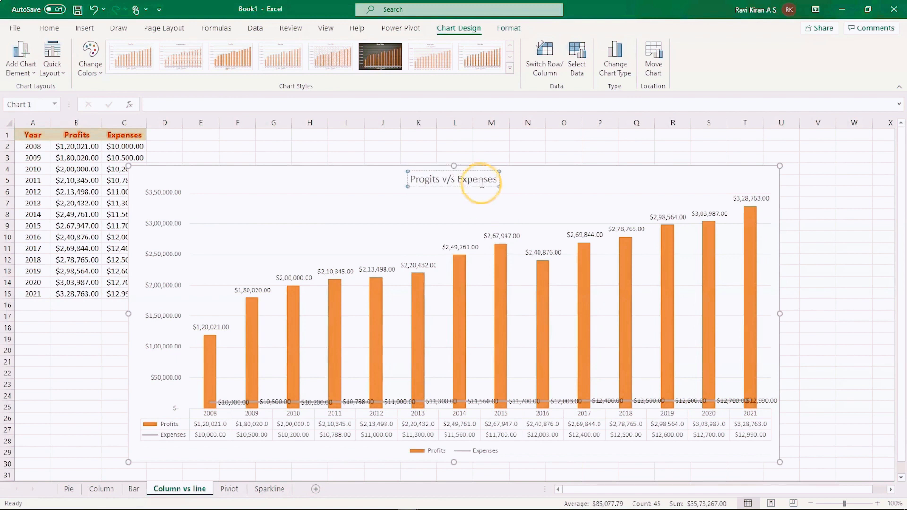
pyautogui.click(575, 184)
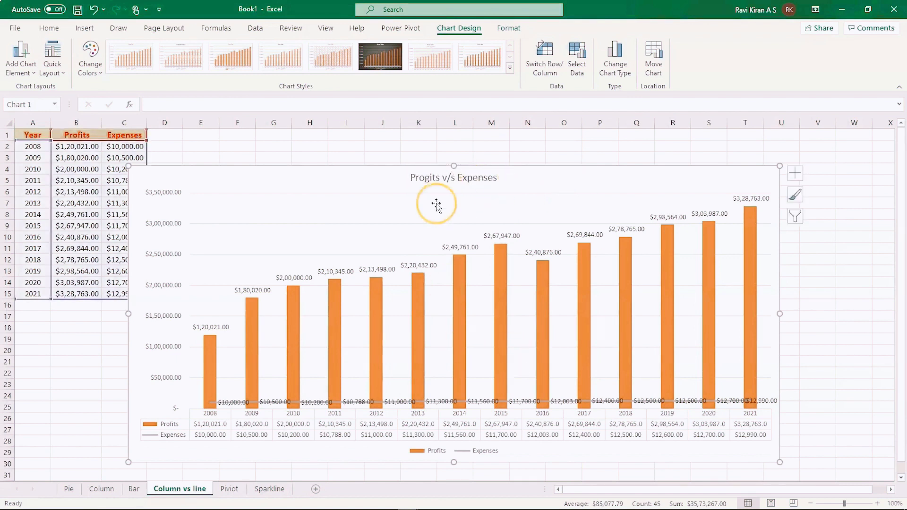
# Correct the misspelled first word of the chart title to read "Profits v/s Expenses" and close the title formatting options
pyautogui.click(428, 177)
pyautogui.doubleClick(428, 178)
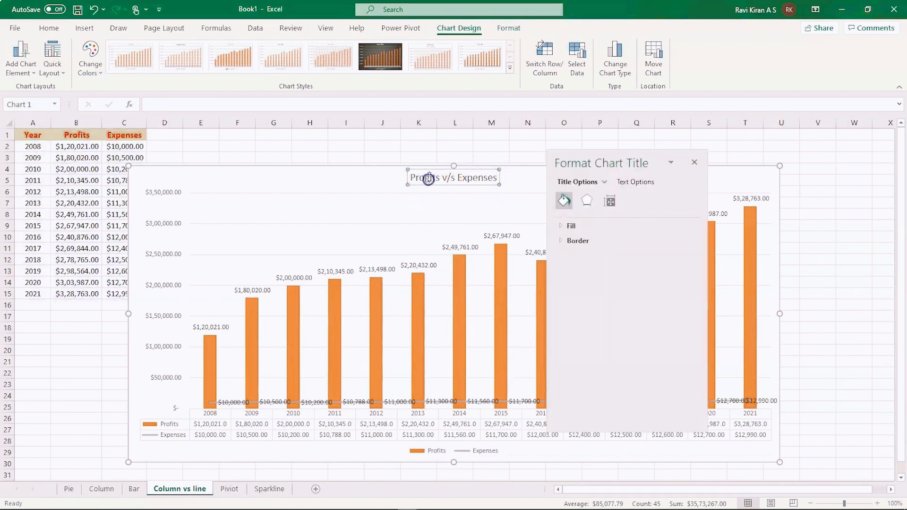
pyautogui.doubleClick(428, 177)
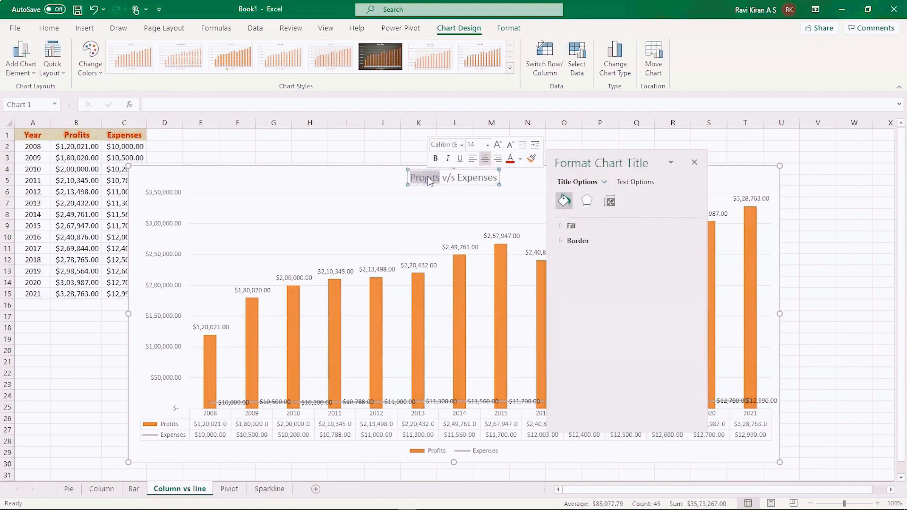
pyautogui.click(428, 178)
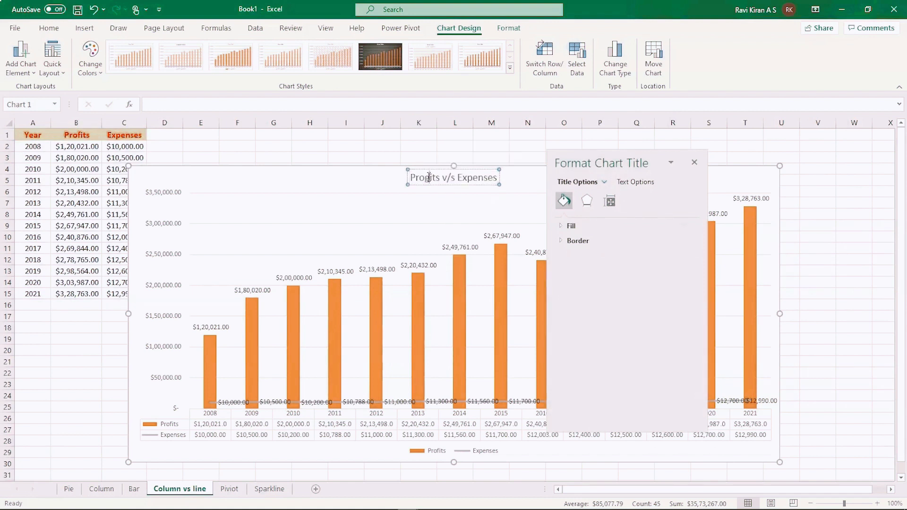
pyautogui.press('BackSpace')
pyautogui.write('f')
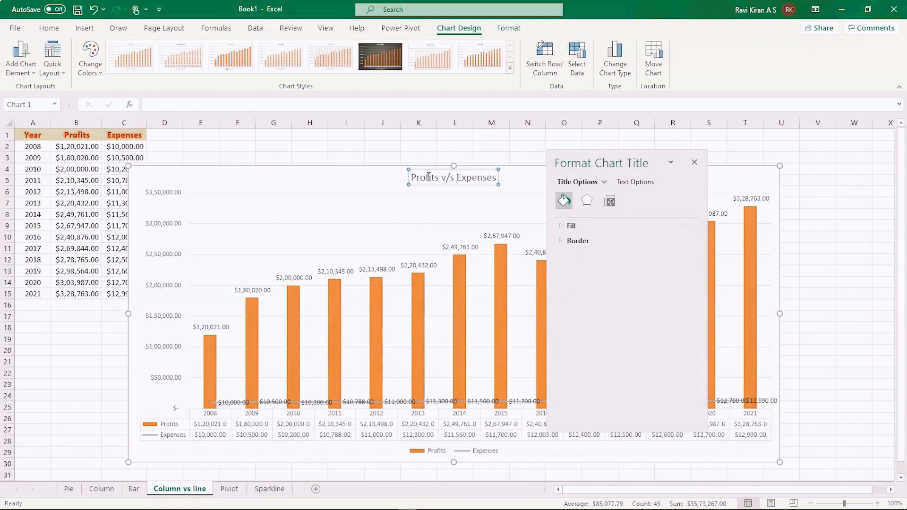
pyautogui.click(509, 177)
pyautogui.click(697, 161)
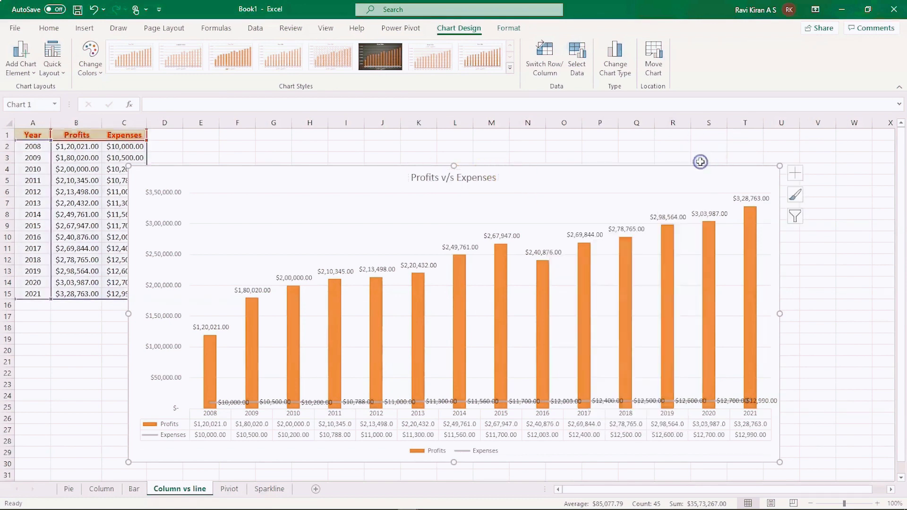
# Open the Piviot worksheet containing the car sales table
pyautogui.click(230, 490)
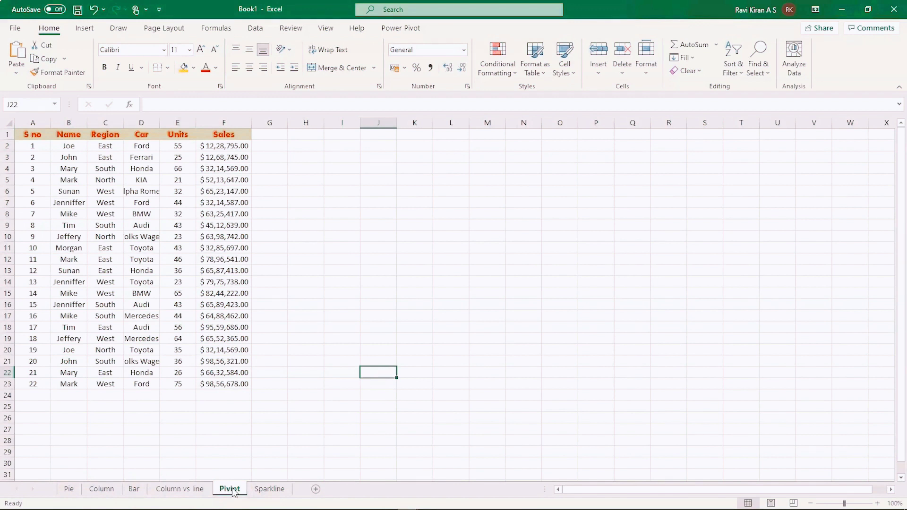
pyautogui.click(214, 382)
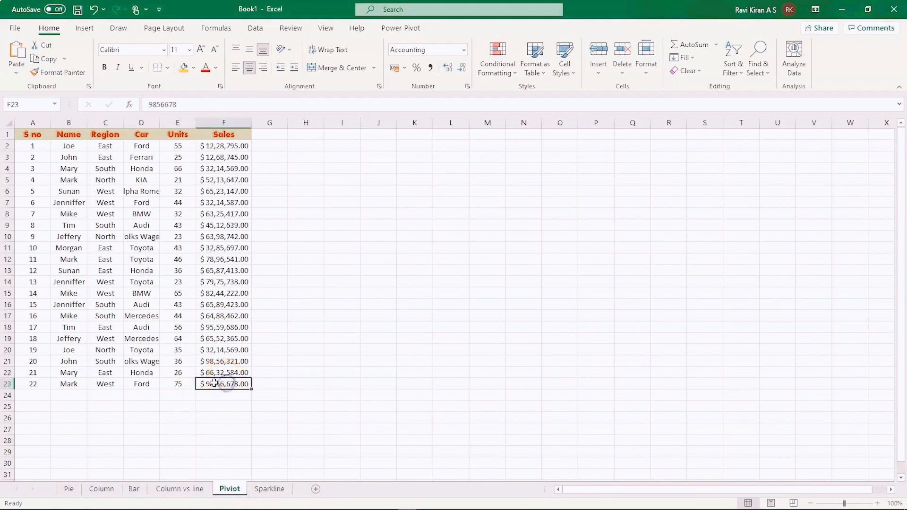
pyautogui.moveTo(197, 382); pyautogui.dragTo(187, 340)
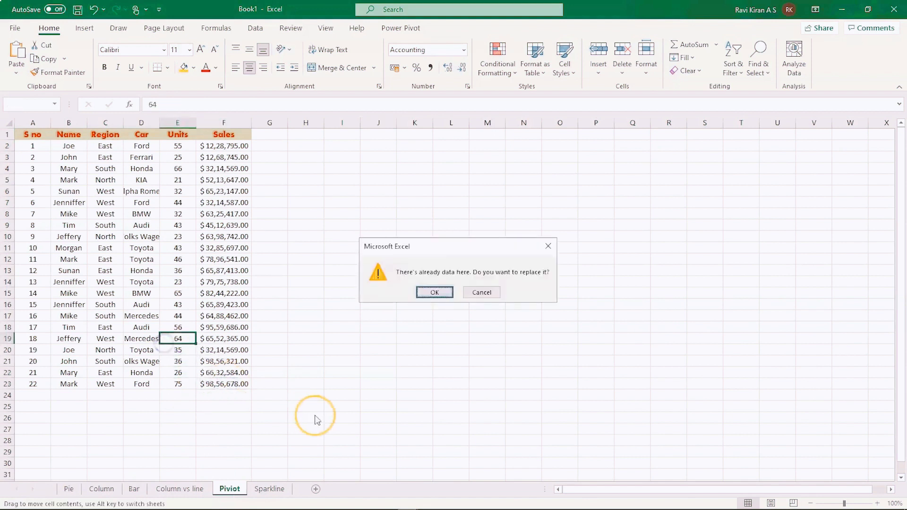
pyautogui.click(476, 294)
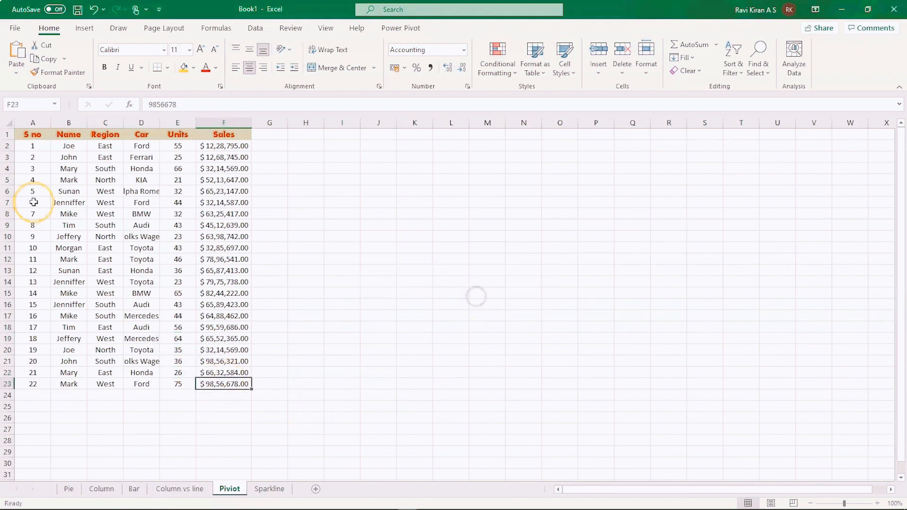
pyautogui.click(29, 135)
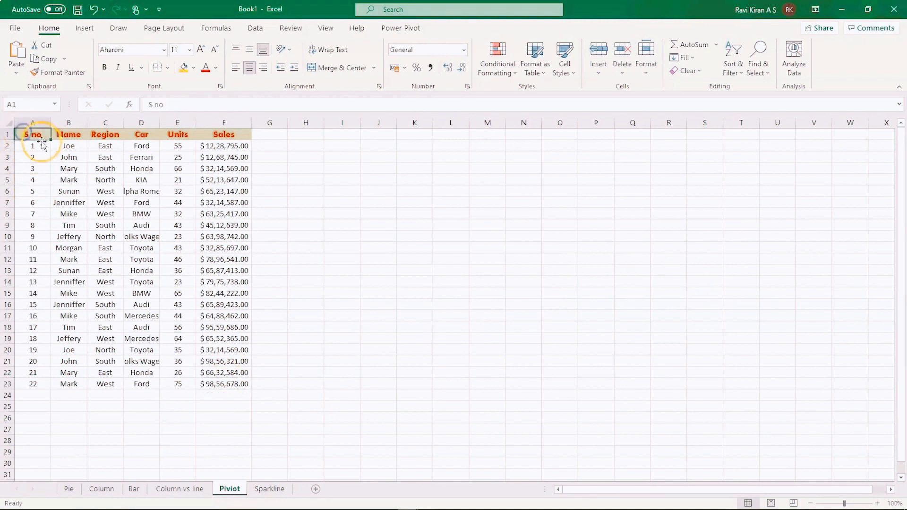
pyautogui.moveTo(52, 139); pyautogui.dragTo(295, 389)
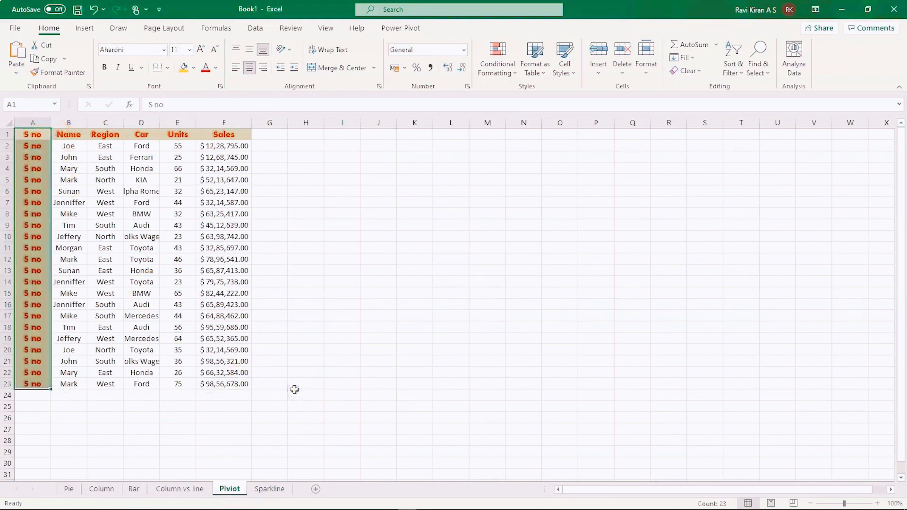
pyautogui.hotkey('ctrl', 'z')
# Try to insert a PivotChart from the sales table on the existing worksheet, with cell J5 as its location
pyautogui.moveTo(254, 387); pyautogui.dragTo(11, 133)
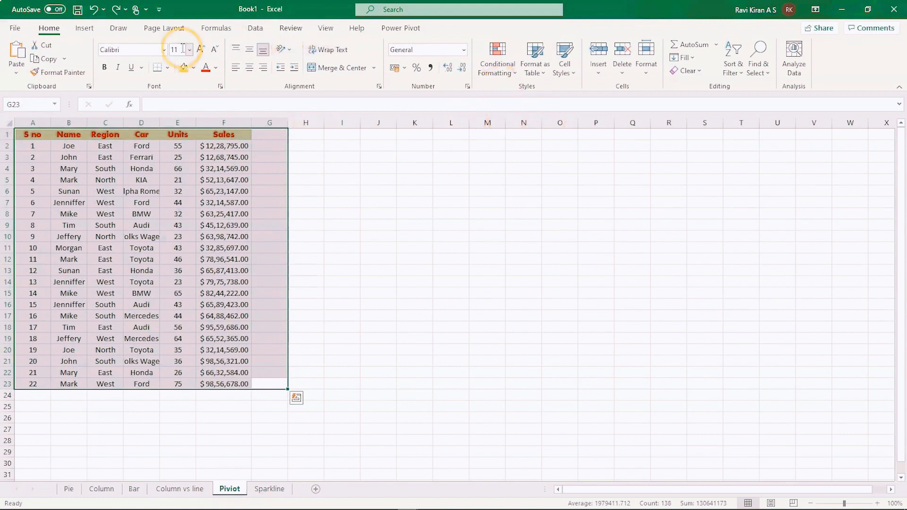
pyautogui.click(84, 30)
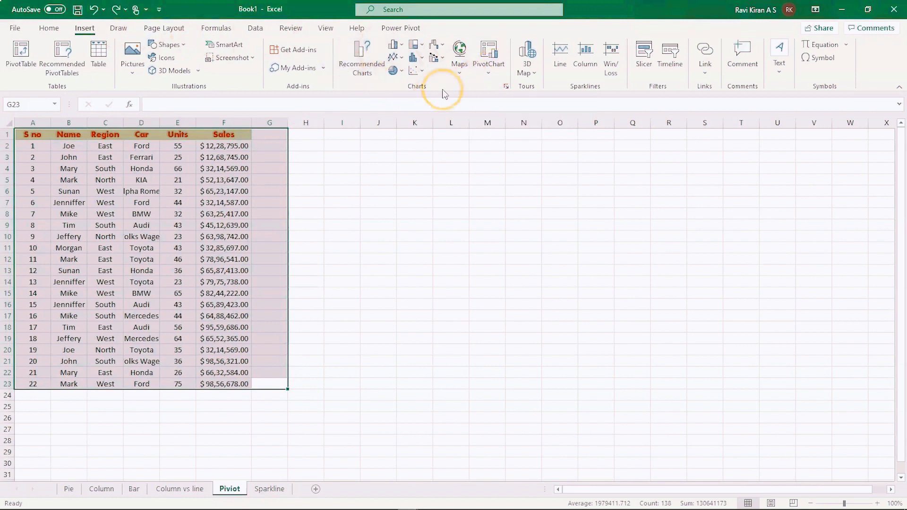
pyautogui.click(490, 73)
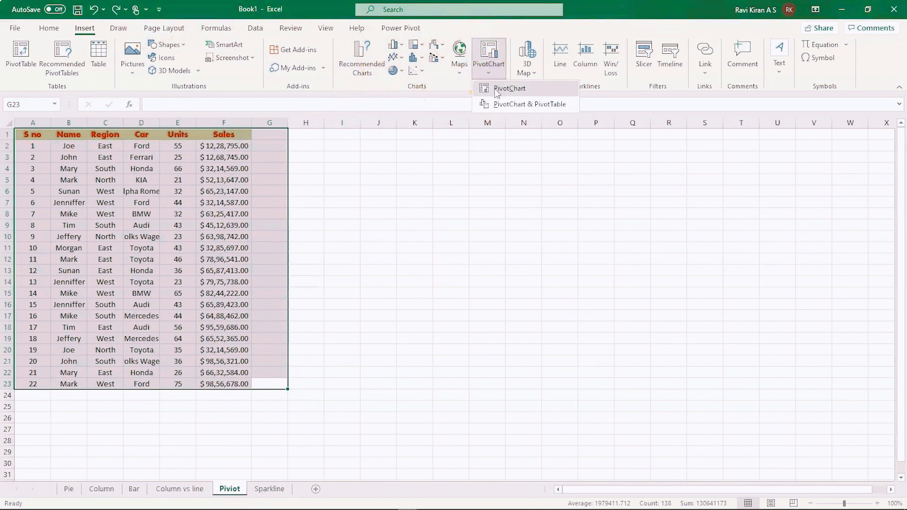
pyautogui.click(496, 90)
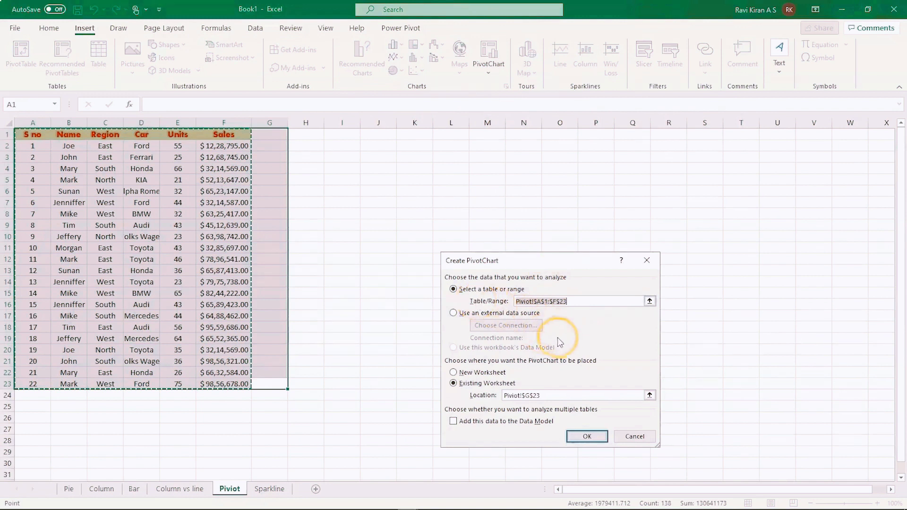
pyautogui.click(612, 304)
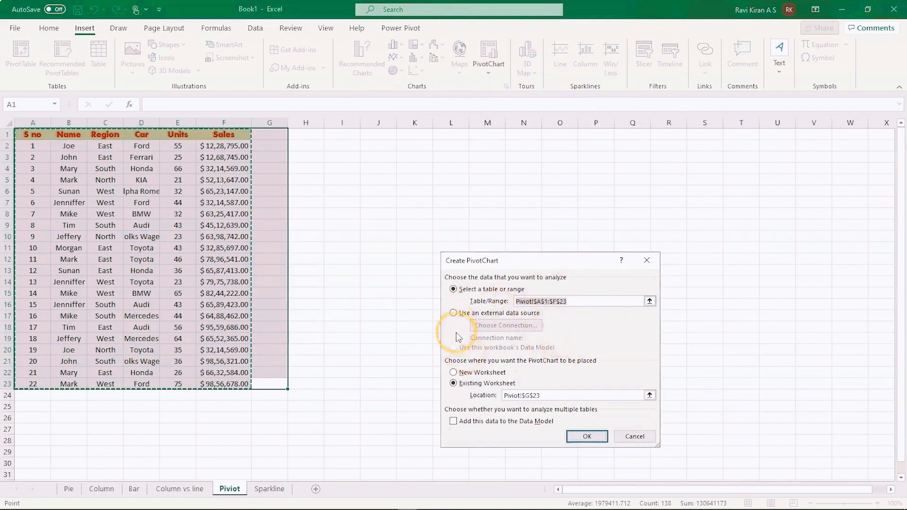
pyautogui.click(452, 385)
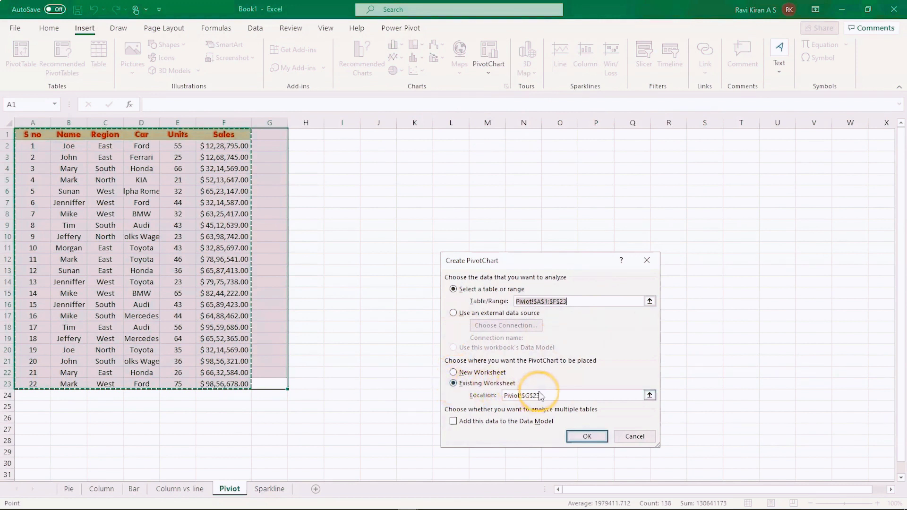
pyautogui.click(563, 398)
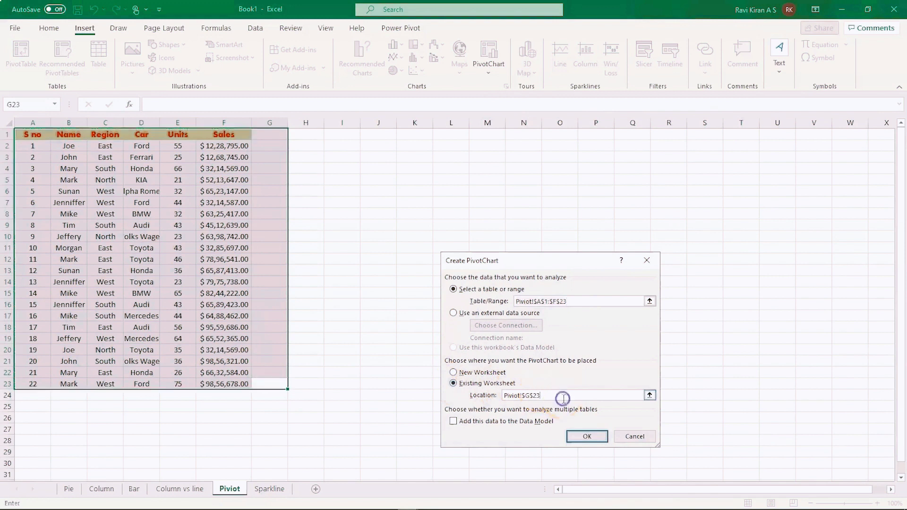
pyautogui.click(650, 397)
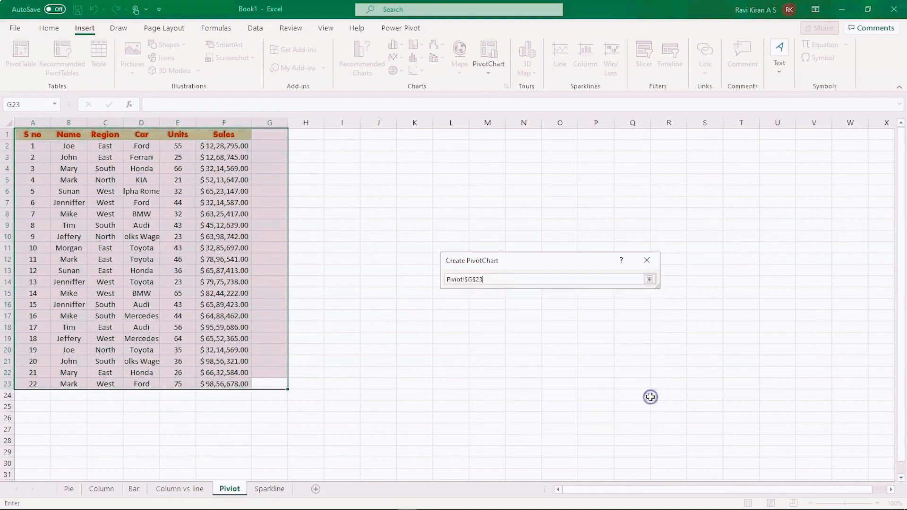
pyautogui.click(375, 175)
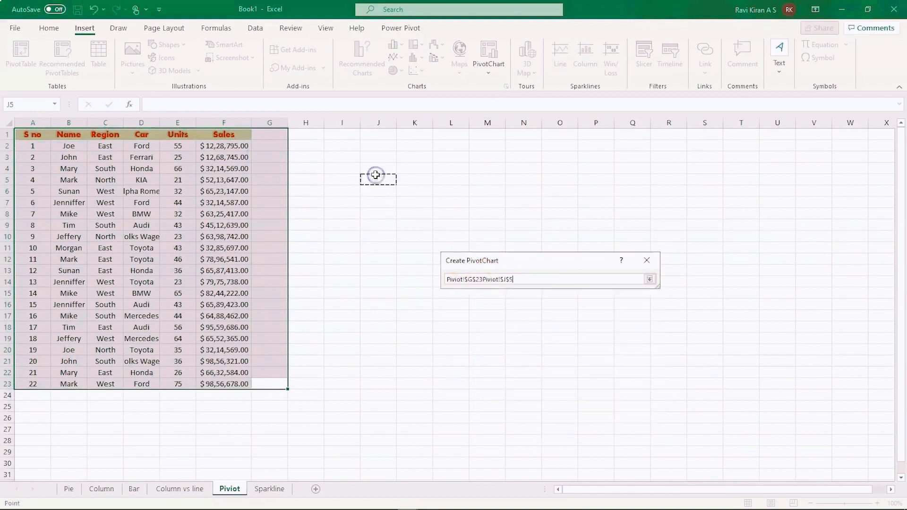
pyautogui.click(650, 279)
pyautogui.click(585, 437)
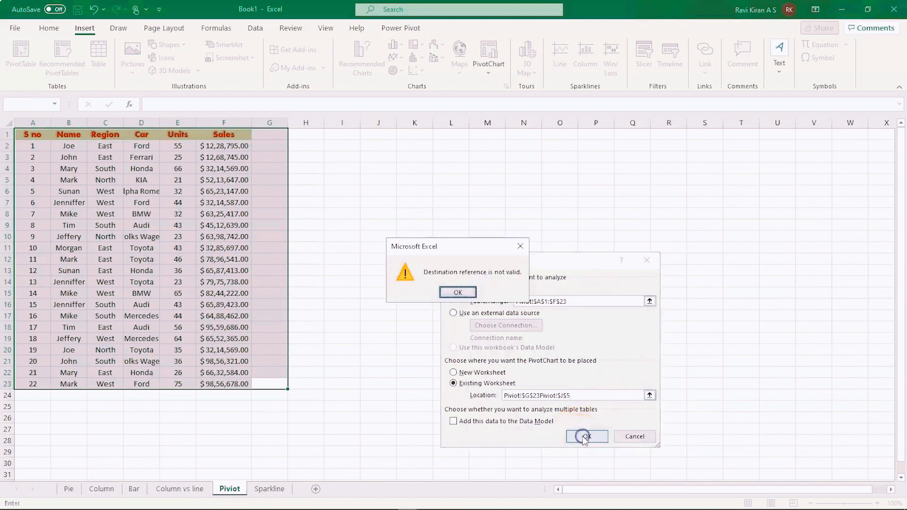
pyautogui.click(458, 293)
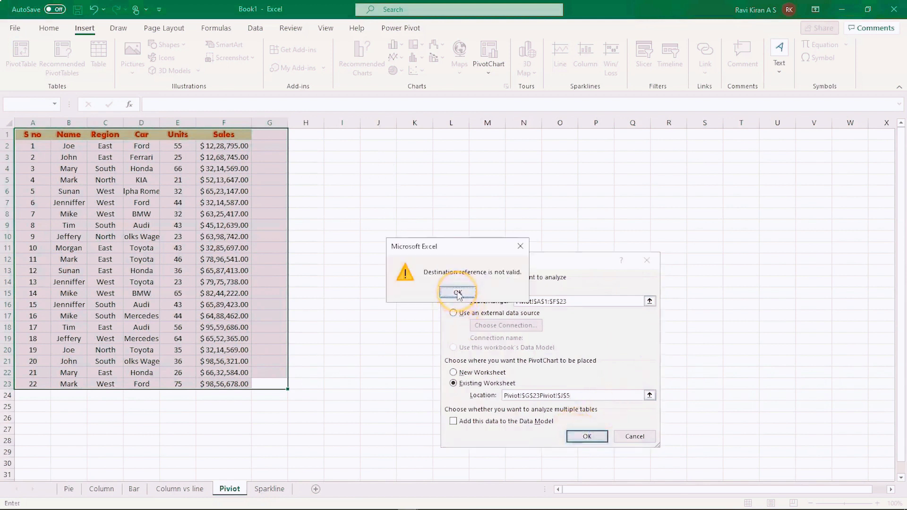
pyautogui.click(458, 293)
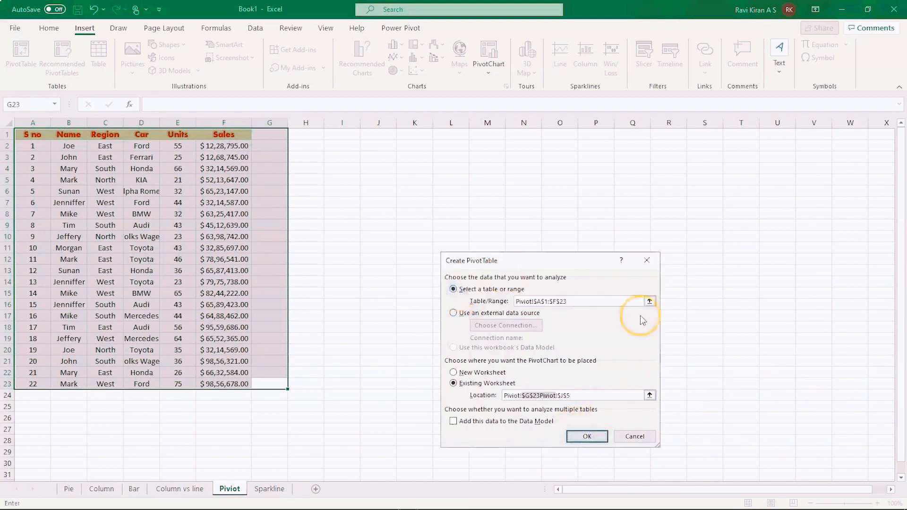
pyautogui.click(634, 436)
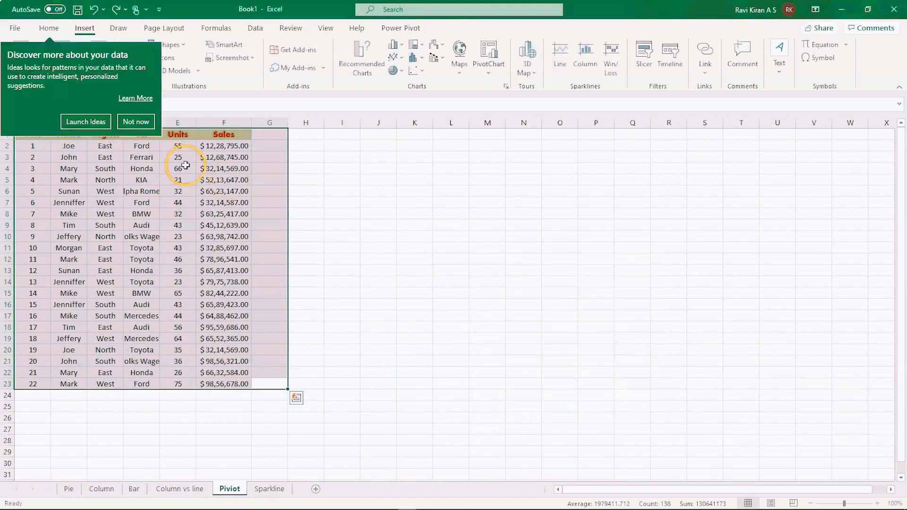
pyautogui.click(140, 121)
# Start a new PivotChart using the sales table A1:F23, headers included, as its source range
pyautogui.click(384, 382)
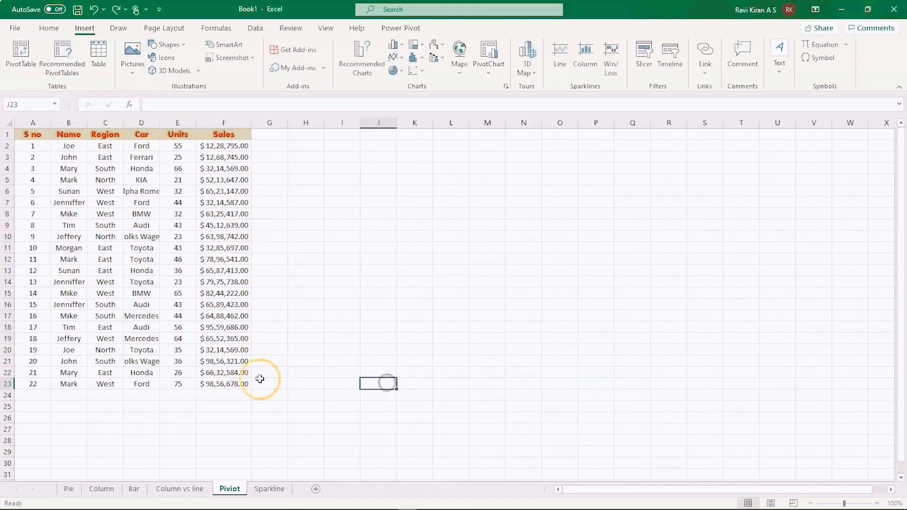
pyautogui.click(244, 384)
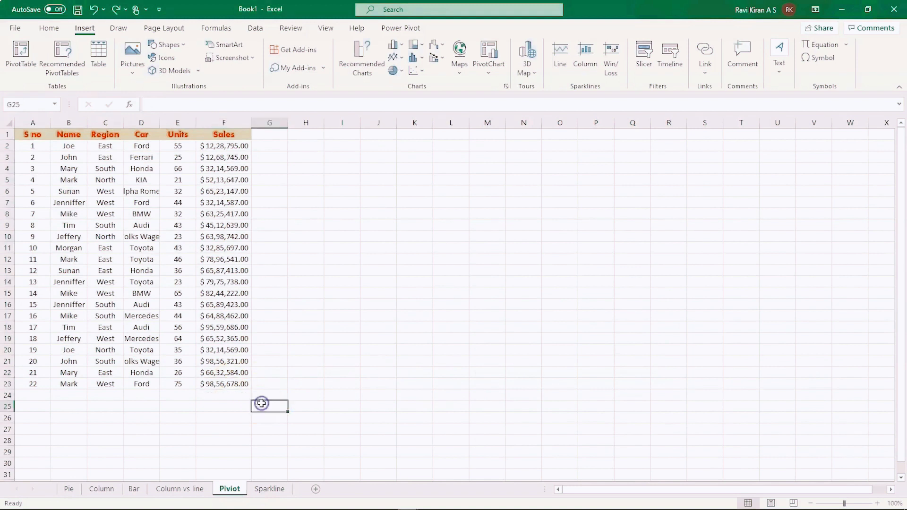
pyautogui.moveTo(245, 396); pyautogui.dragTo(200, 355)
pyautogui.click(282, 408)
pyautogui.moveTo(239, 384); pyautogui.dragTo(10, 130)
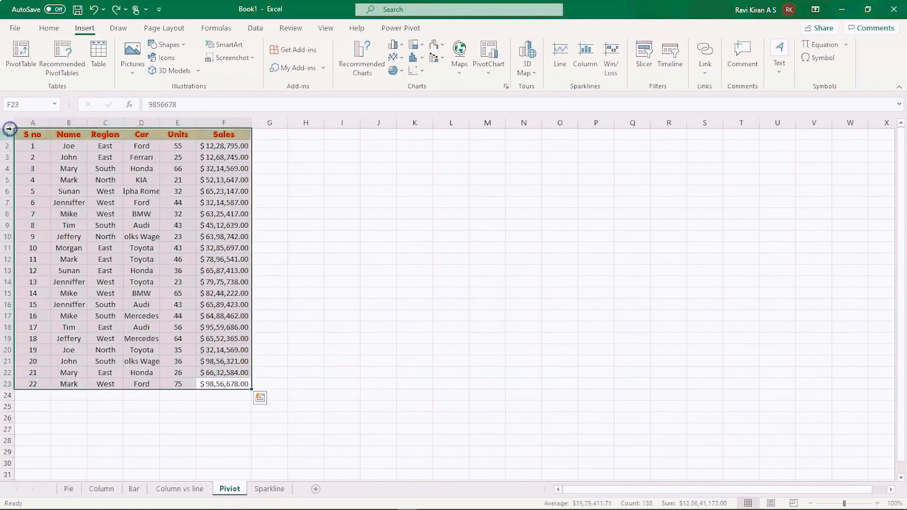
pyautogui.click(490, 70)
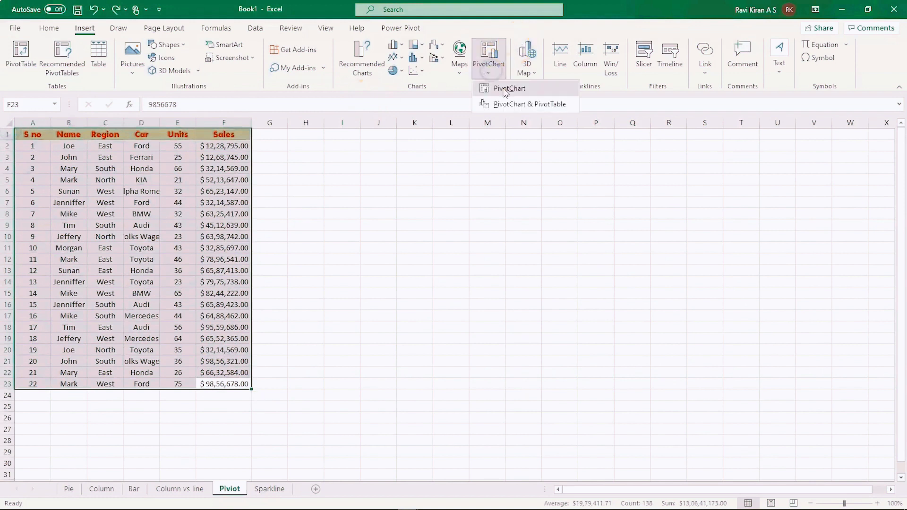
pyautogui.click(502, 89)
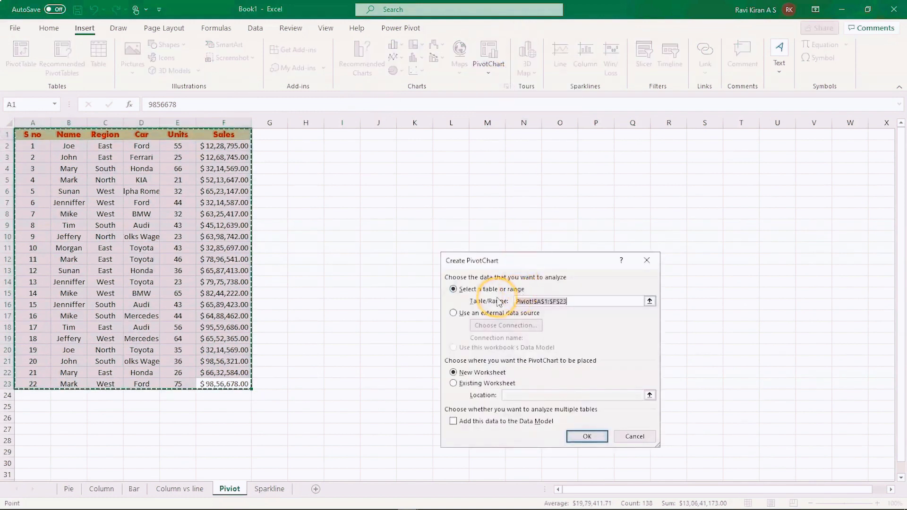
pyautogui.click(650, 302)
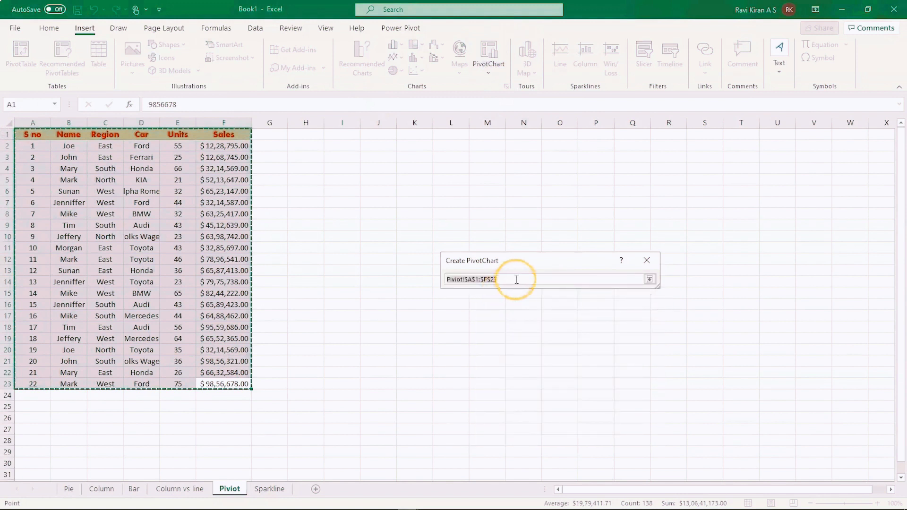
pyautogui.click(516, 279)
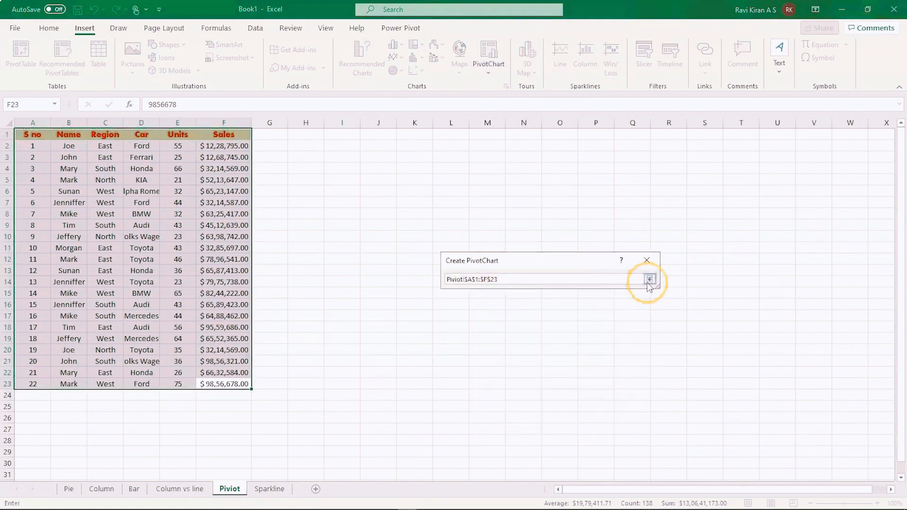
pyautogui.moveTo(243, 387); pyautogui.dragTo(20, 133)
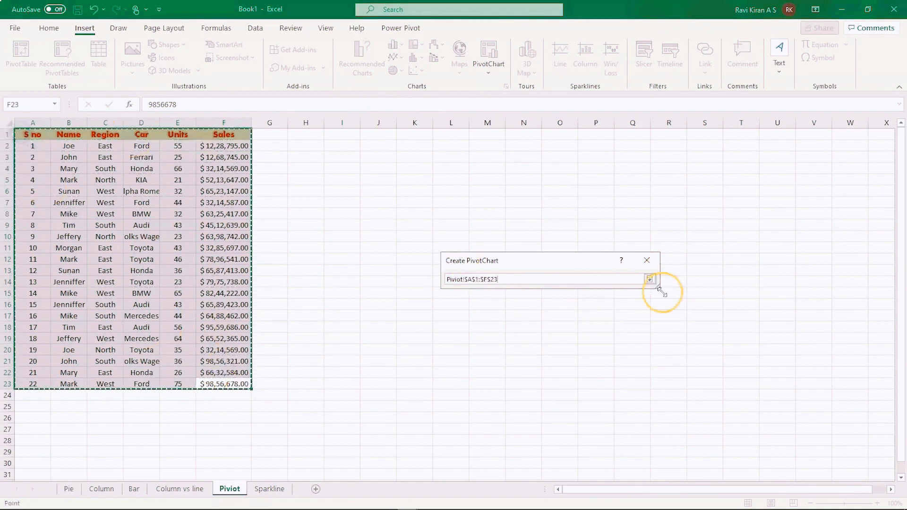
pyautogui.click(650, 279)
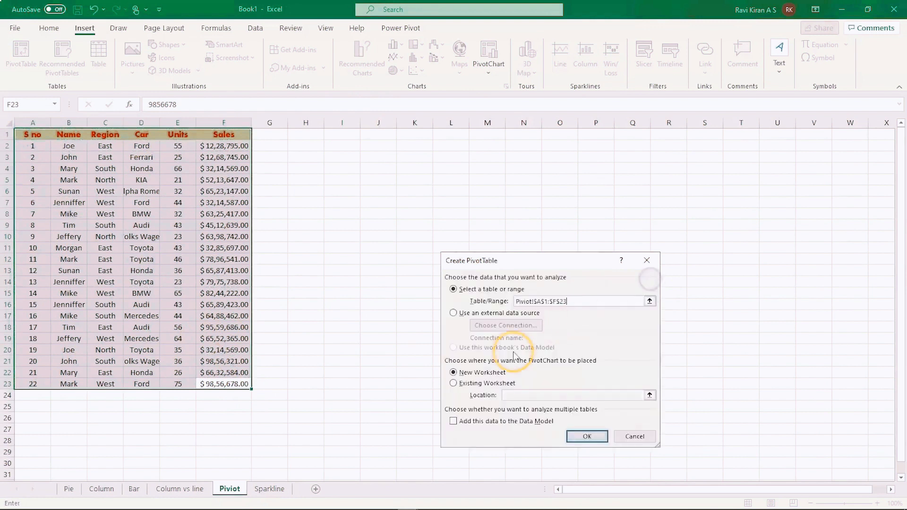
# Place the PivotChart on the existing worksheet at cell J9 and create it
pyautogui.click(454, 383)
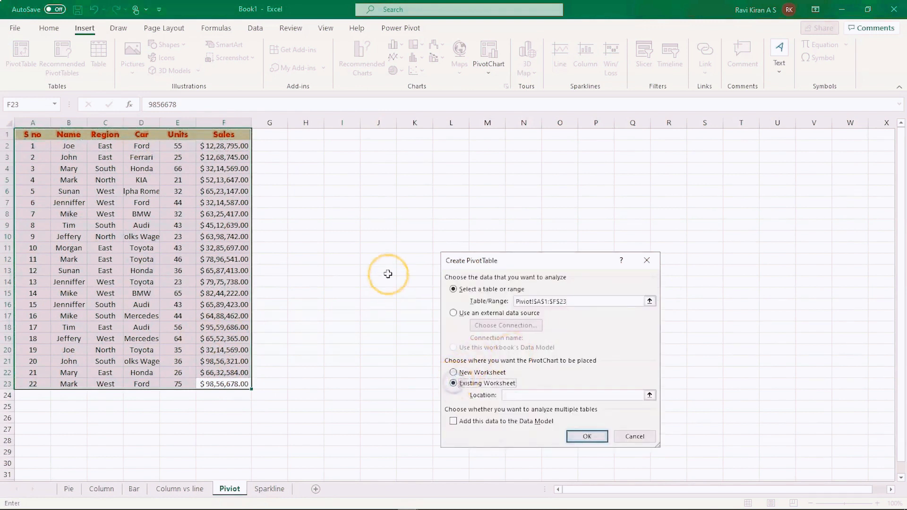
pyautogui.click(375, 222)
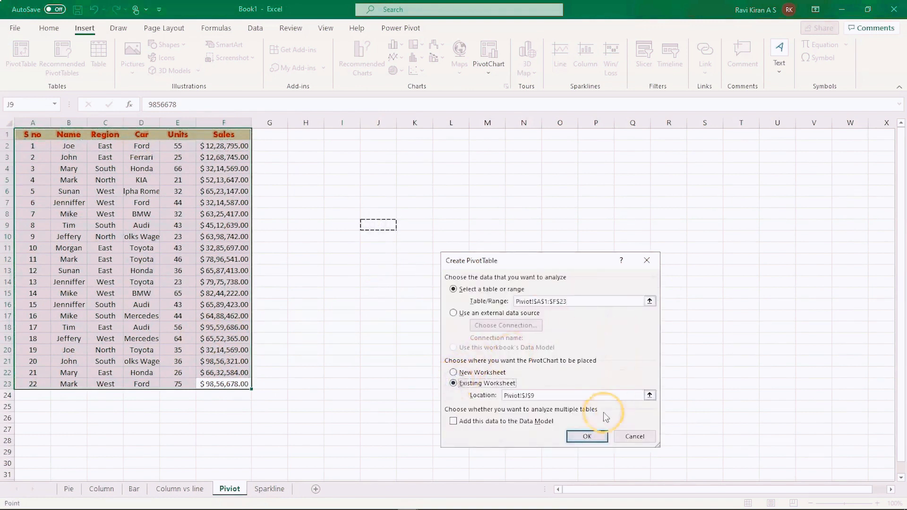
pyautogui.click(586, 437)
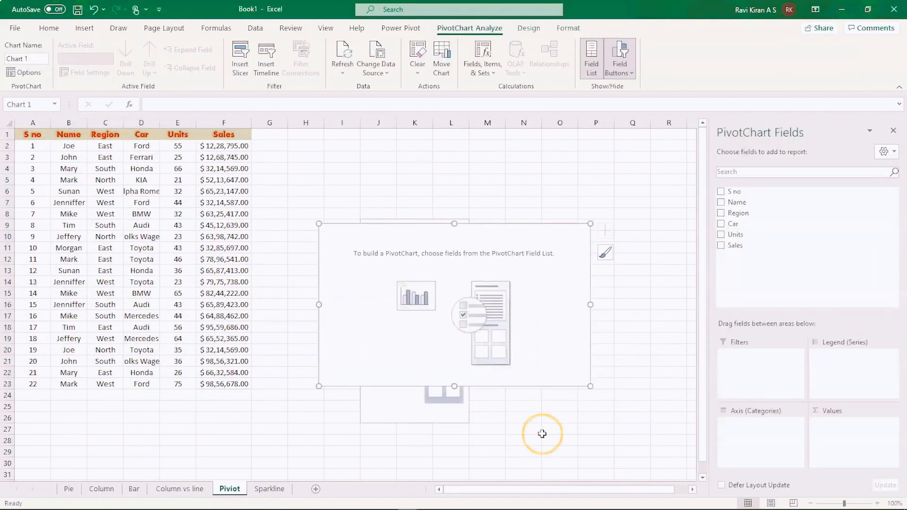
# Add the Name and Region fields, in that order, to the PivotChart's Axis (Categories) area
pyautogui.moveTo(461, 240); pyautogui.dragTo(505, 206)
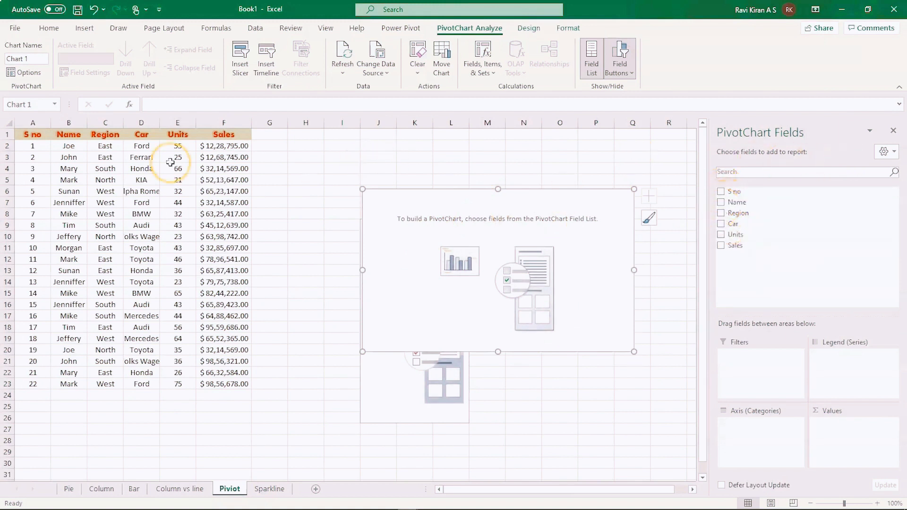
pyautogui.click(68, 133)
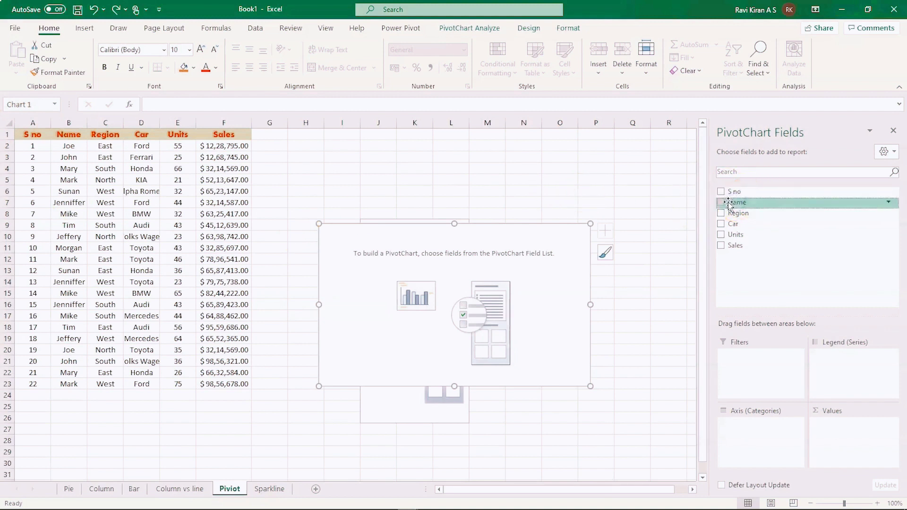
pyautogui.moveTo(728, 204); pyautogui.dragTo(743, 267)
pyautogui.moveTo(744, 303); pyautogui.dragTo(757, 425)
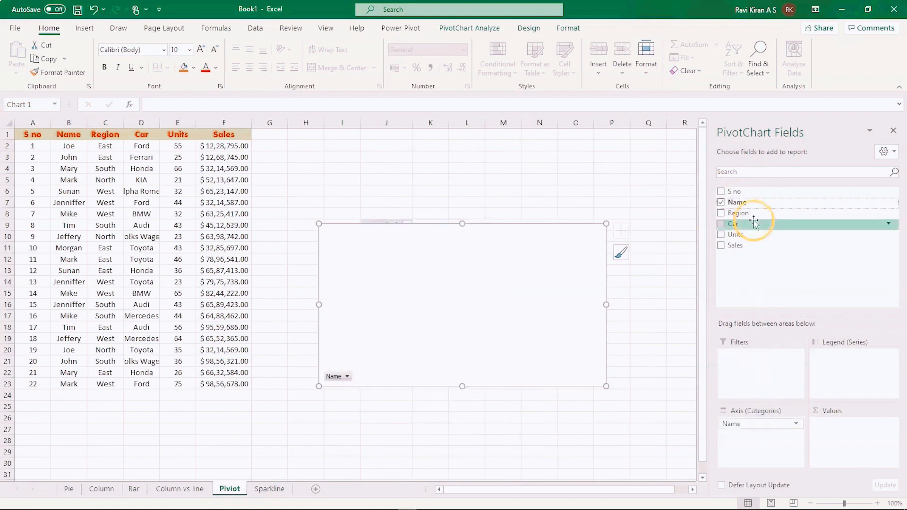
pyautogui.moveTo(744, 214); pyautogui.dragTo(780, 436)
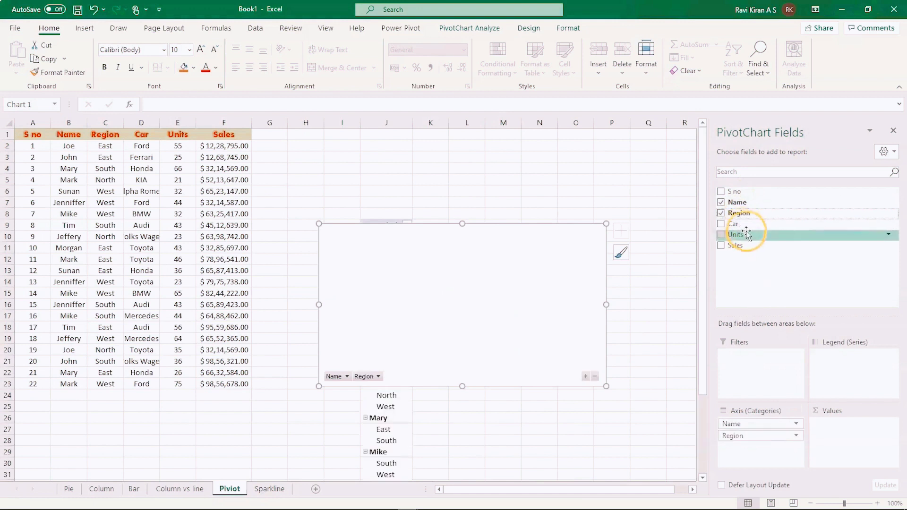
# Add the Car and Units fields to the PivotChart's Values area and enlarge the chart
pyautogui.moveTo(746, 224); pyautogui.dragTo(859, 424)
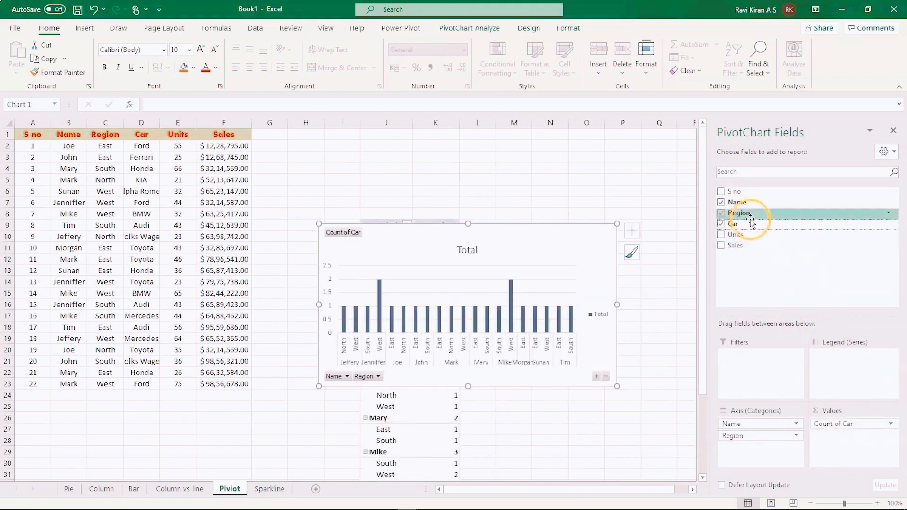
pyautogui.moveTo(737, 235); pyautogui.dragTo(877, 395)
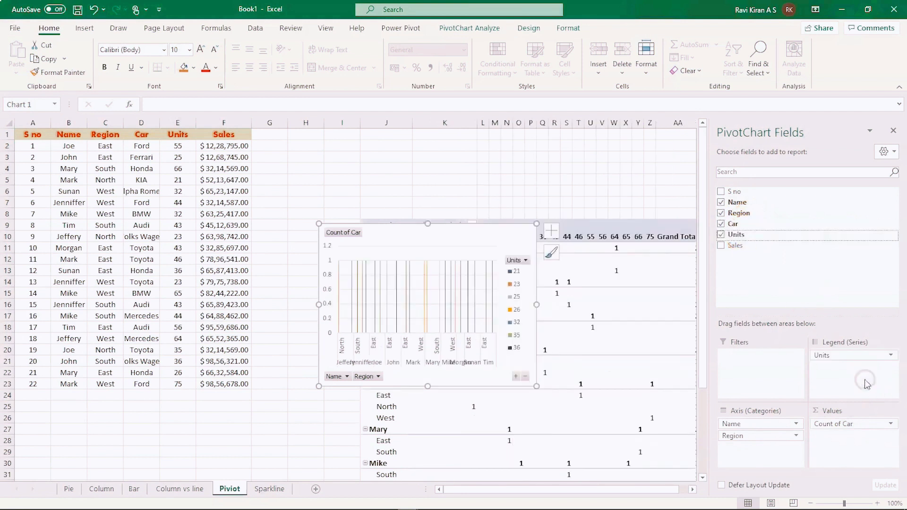
pyautogui.moveTo(844, 356); pyautogui.dragTo(848, 441)
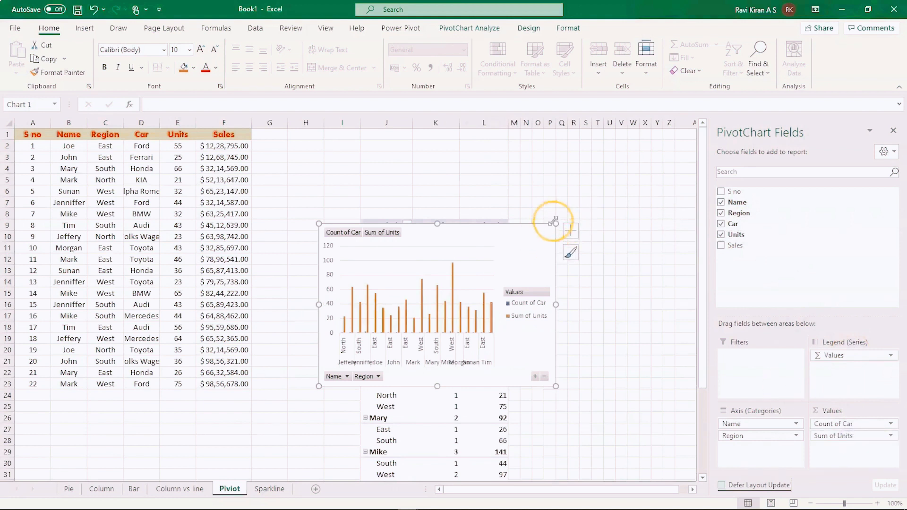
pyautogui.moveTo(551, 227); pyautogui.dragTo(671, 183)
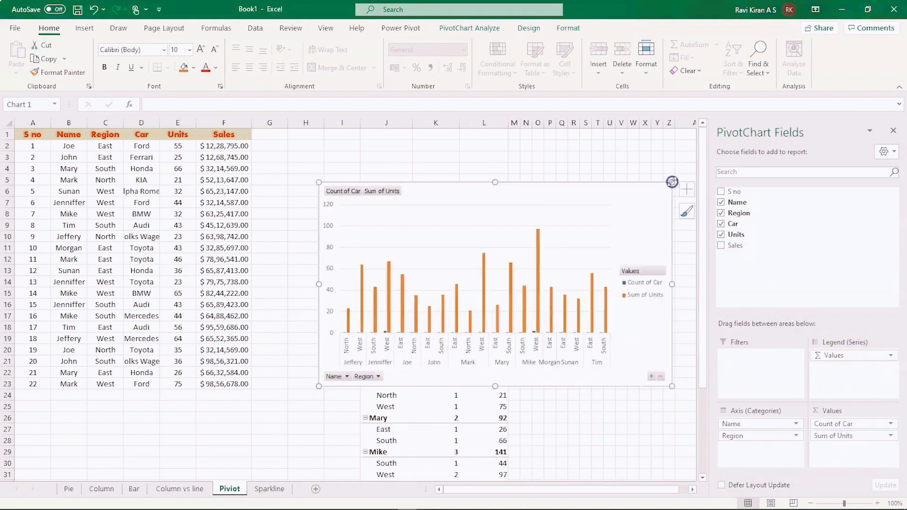
pyautogui.moveTo(319, 386); pyautogui.dragTo(272, 408)
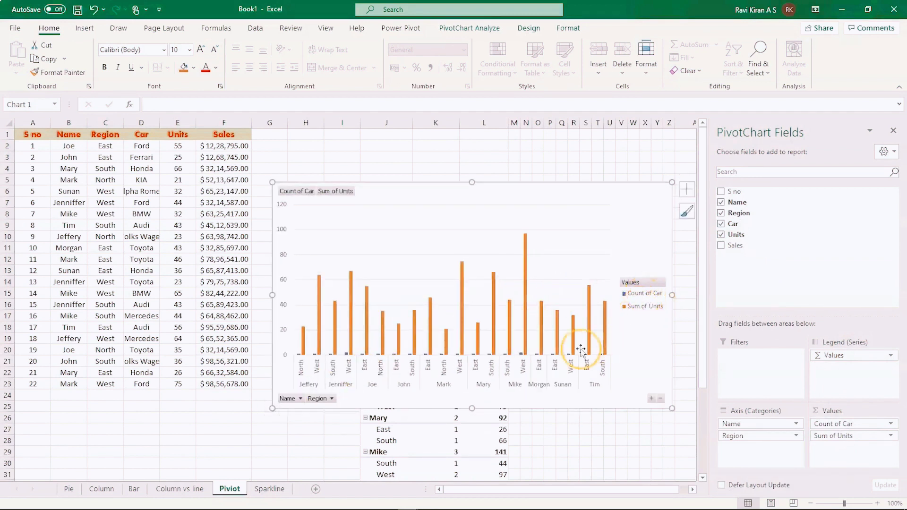
# Filter the PivotChart's Name field to show only the second person in the list
pyautogui.click(300, 399)
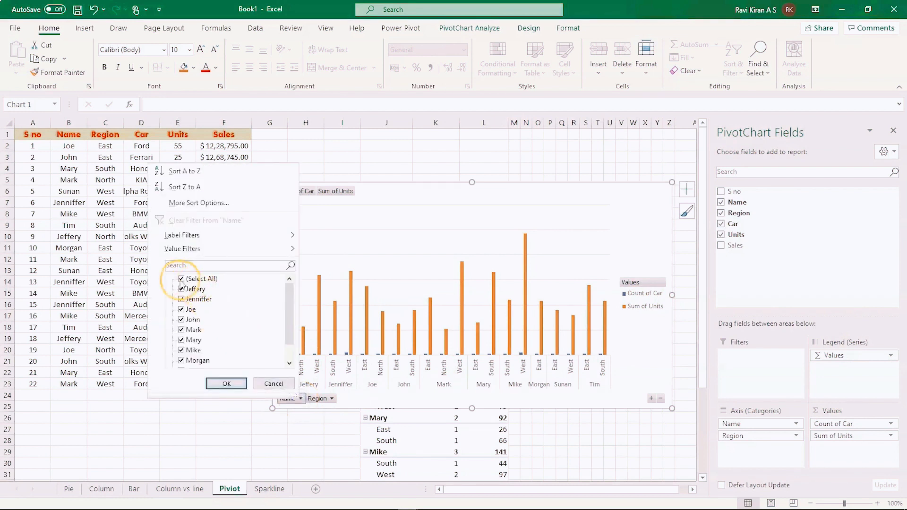
pyautogui.click(181, 279)
pyautogui.click(182, 299)
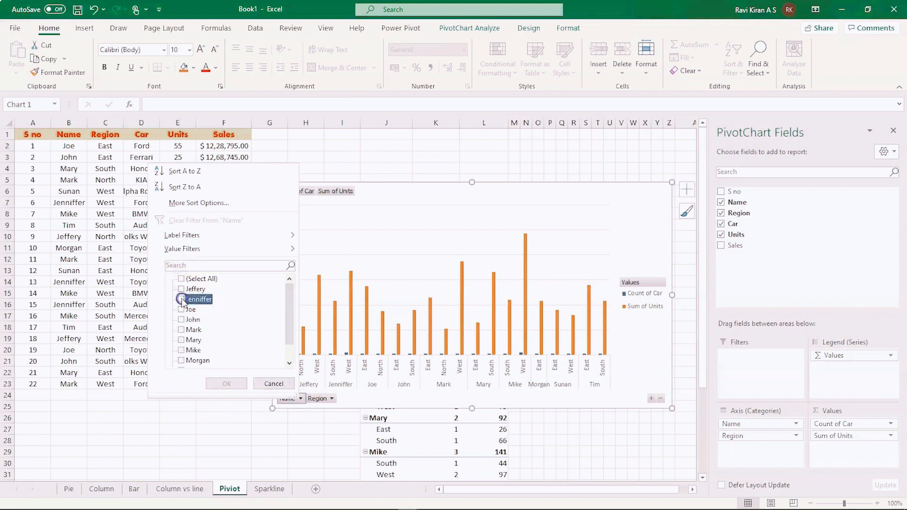
pyautogui.click(227, 384)
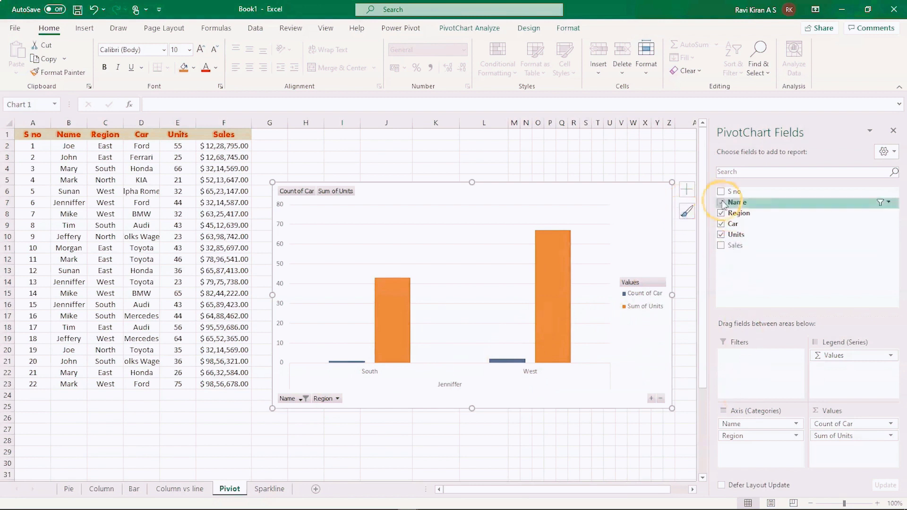
# Add the Sales field to the PivotChart's Values area twice
pyautogui.click(720, 246)
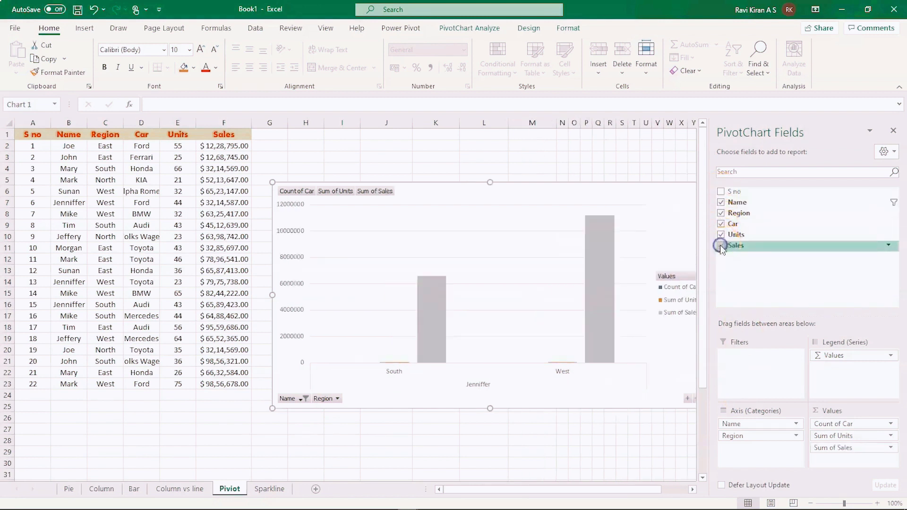
pyautogui.moveTo(729, 248); pyautogui.dragTo(741, 297)
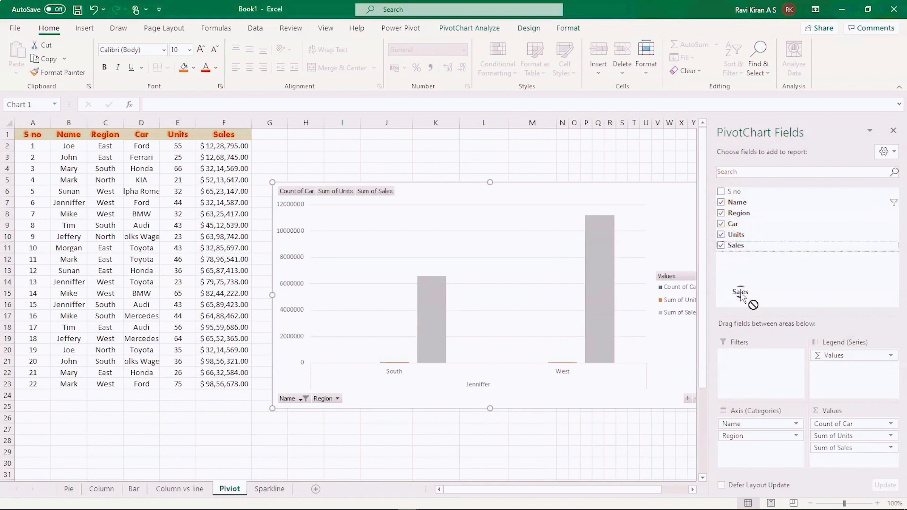
pyautogui.moveTo(759, 340); pyautogui.dragTo(822, 454)
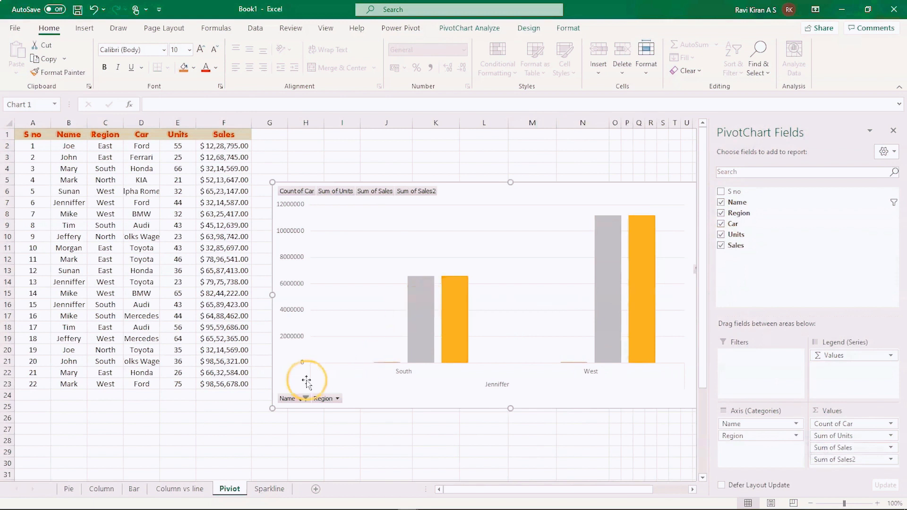
# Move the PivotChart left so it fits in view, overlapping the source table, and turn on its data labels
pyautogui.click(425, 339)
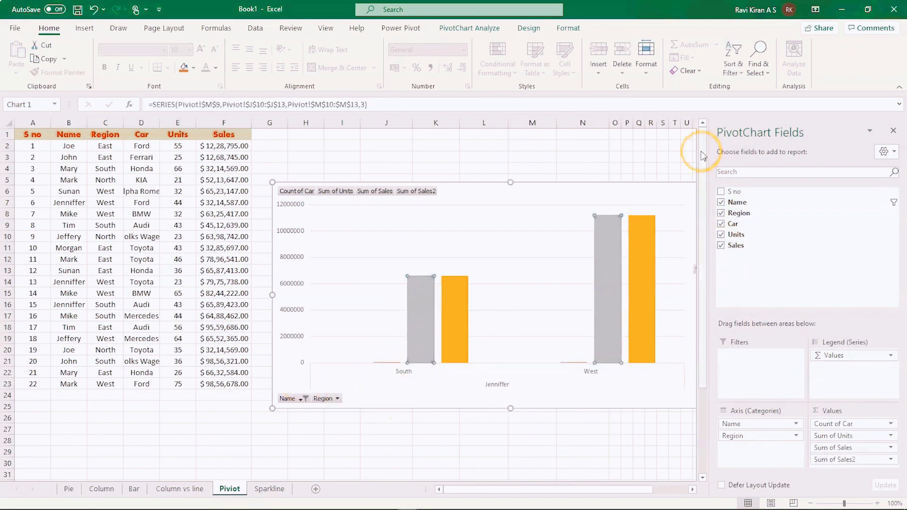
pyautogui.moveTo(639, 186); pyautogui.dragTo(524, 187)
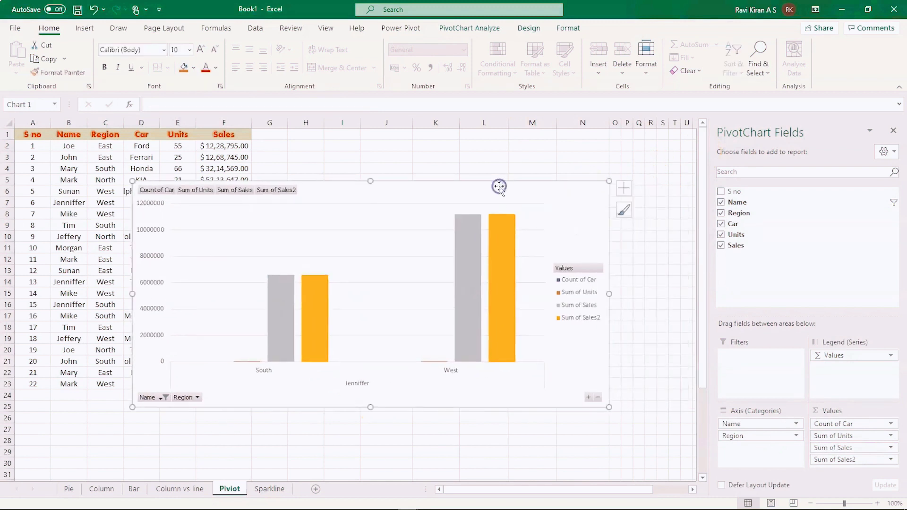
pyautogui.click(625, 190)
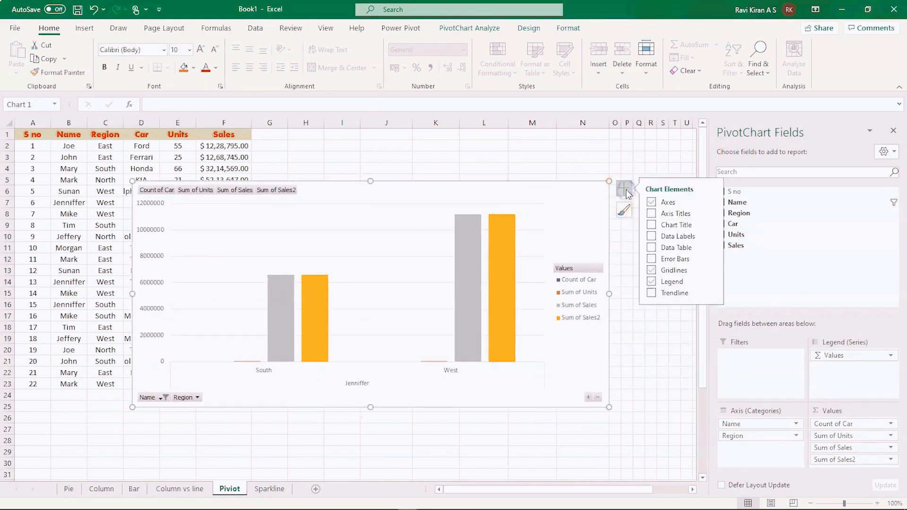
pyautogui.click(653, 238)
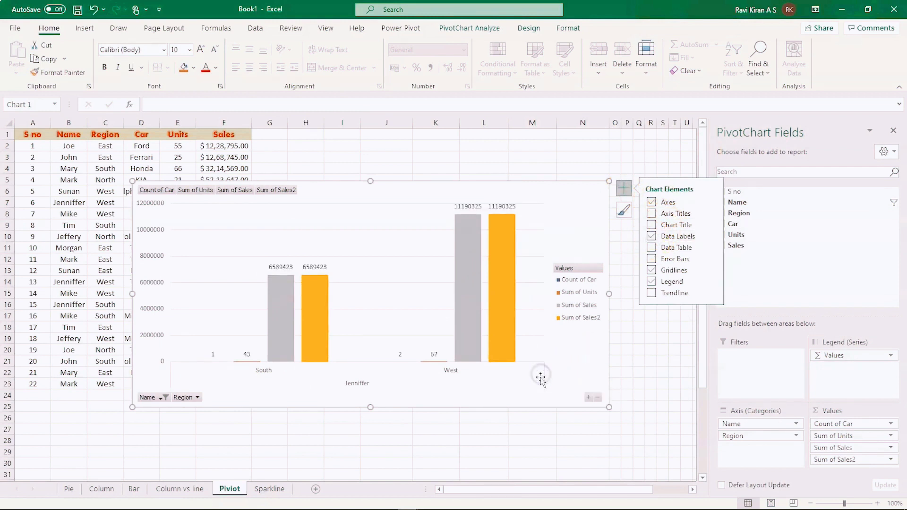
# Switch to the Sparkline Chrt worksheet
pyautogui.click(280, 490)
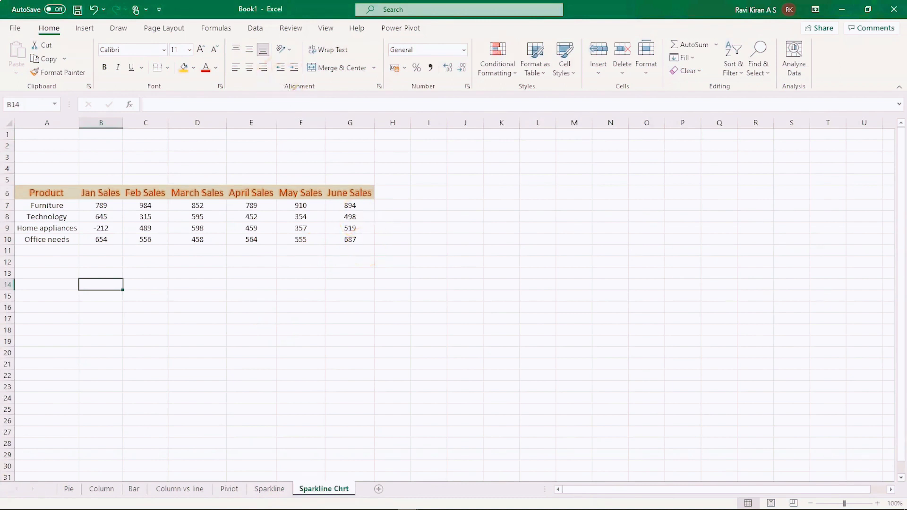
pyautogui.click(85, 27)
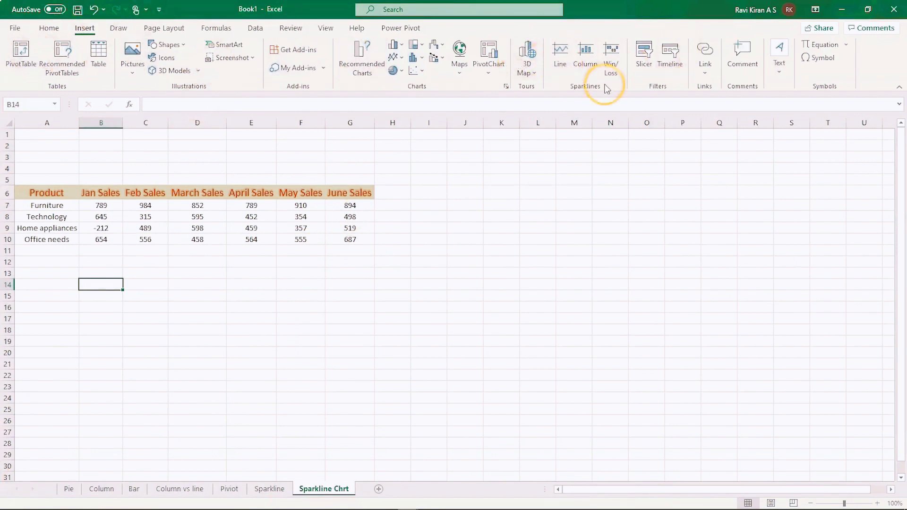
pyautogui.click(365, 240)
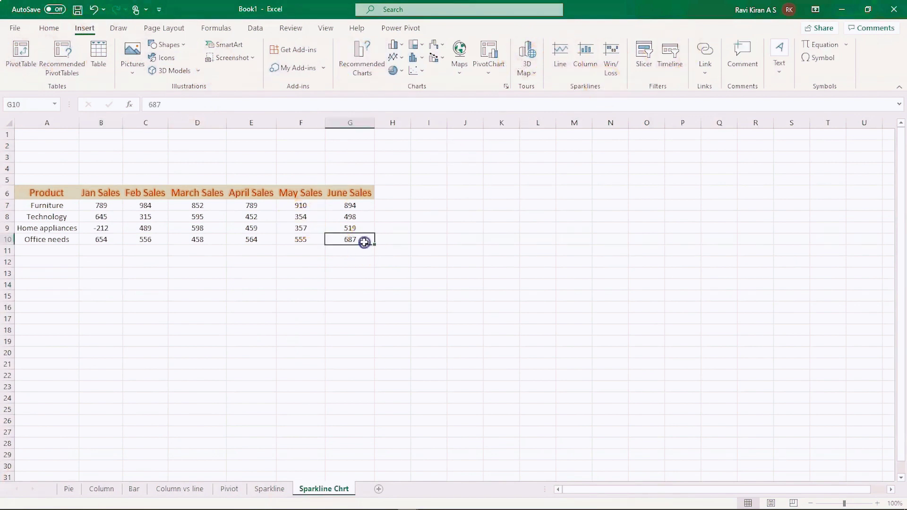
pyautogui.click(104, 242)
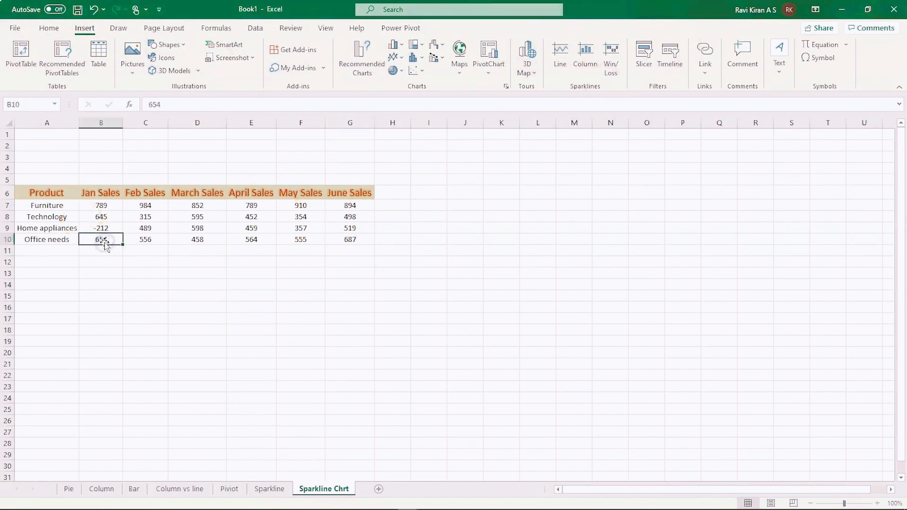
pyautogui.hotkey('shift', 'Up')
pyautogui.hotkey('shift', 'Up')
pyautogui.hotkey('shift', 'Up')
pyautogui.hotkey('shift', 'Up')
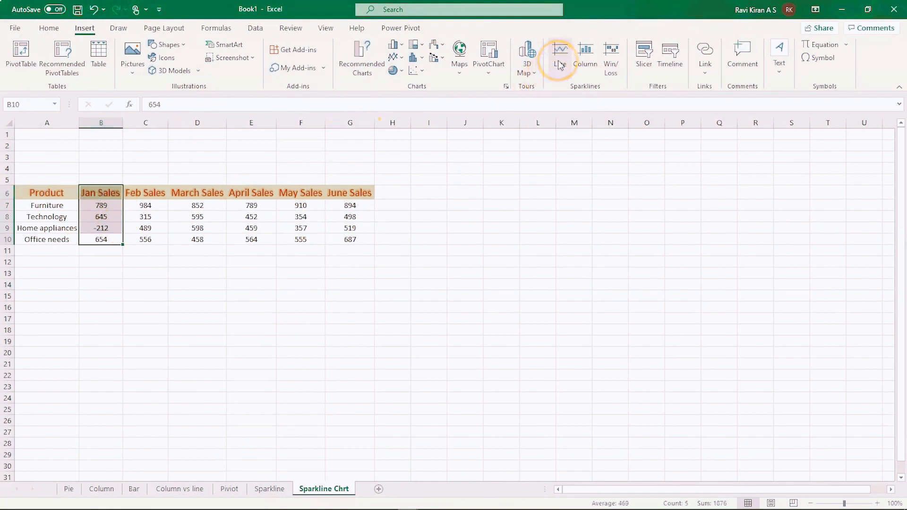
pyautogui.click(583, 67)
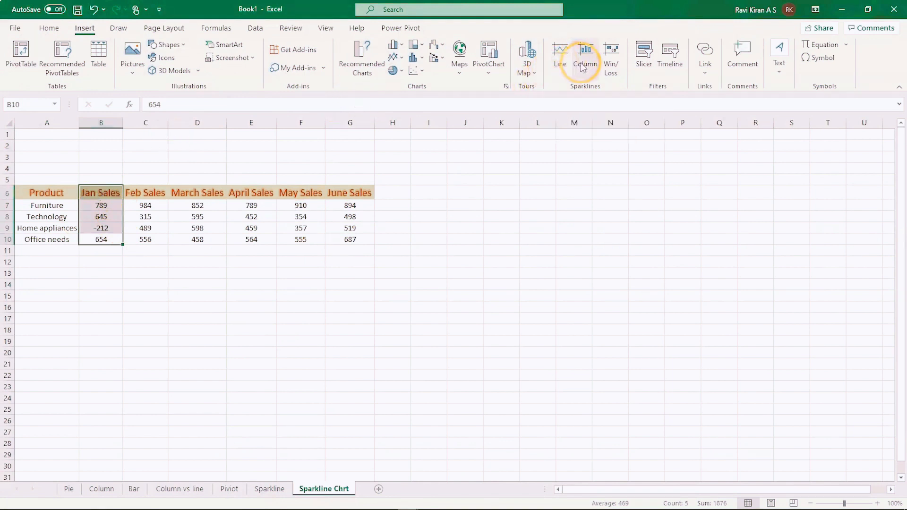
pyautogui.click(584, 66)
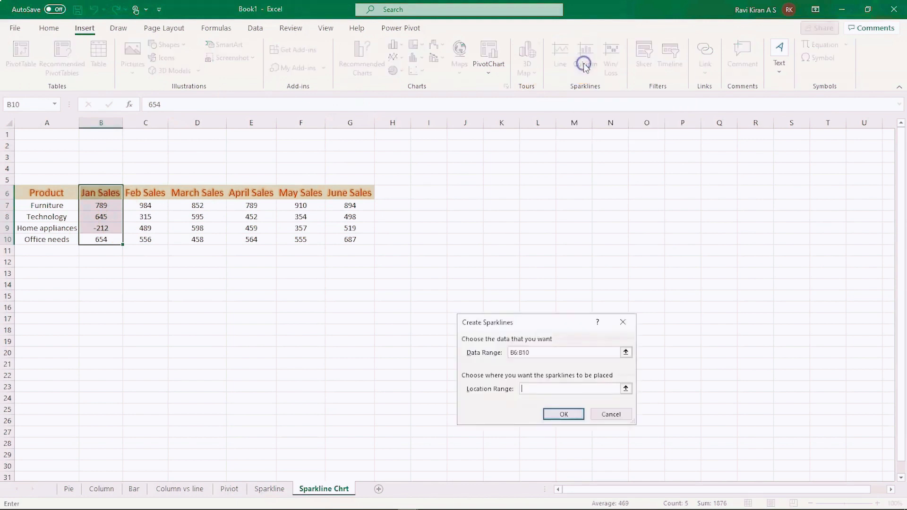
pyautogui.click(593, 378)
pyautogui.click(605, 415)
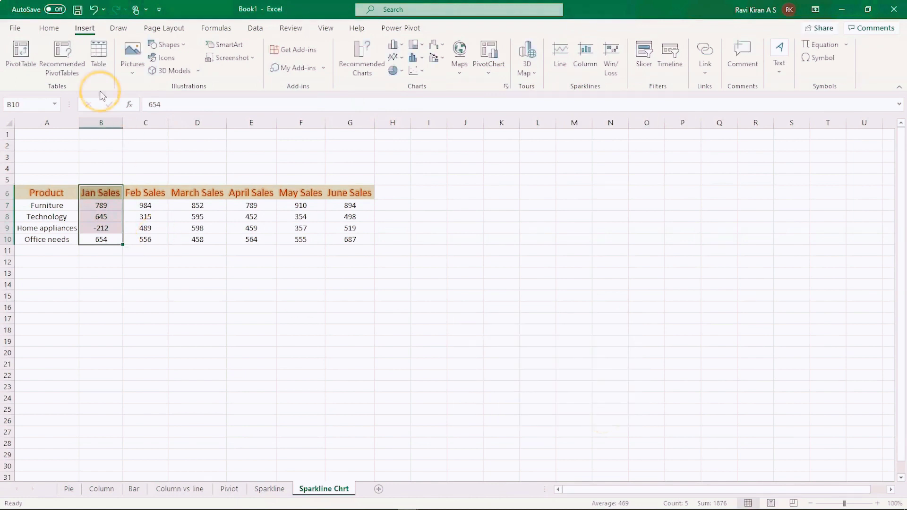
# Merge cells B1:B5 above the Jan Sales header into one cell without centring
pyautogui.moveTo(90, 135); pyautogui.dragTo(89, 180)
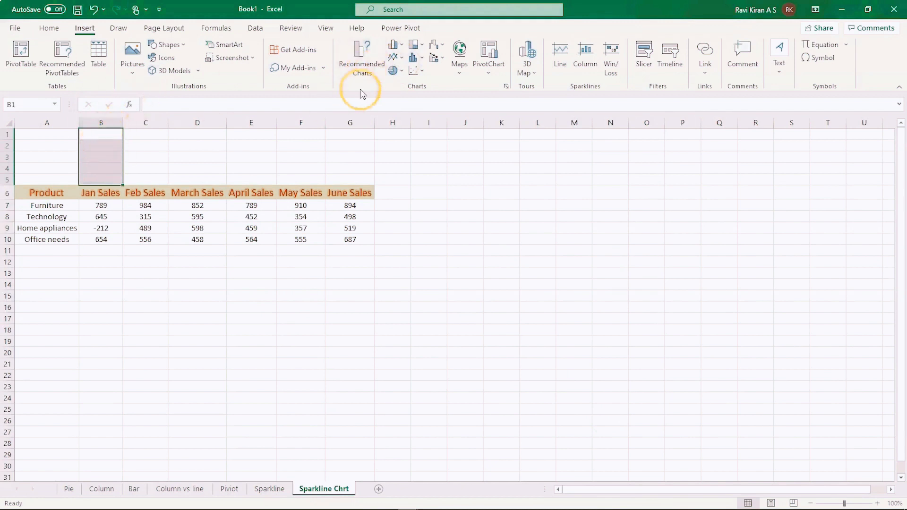
pyautogui.click(57, 32)
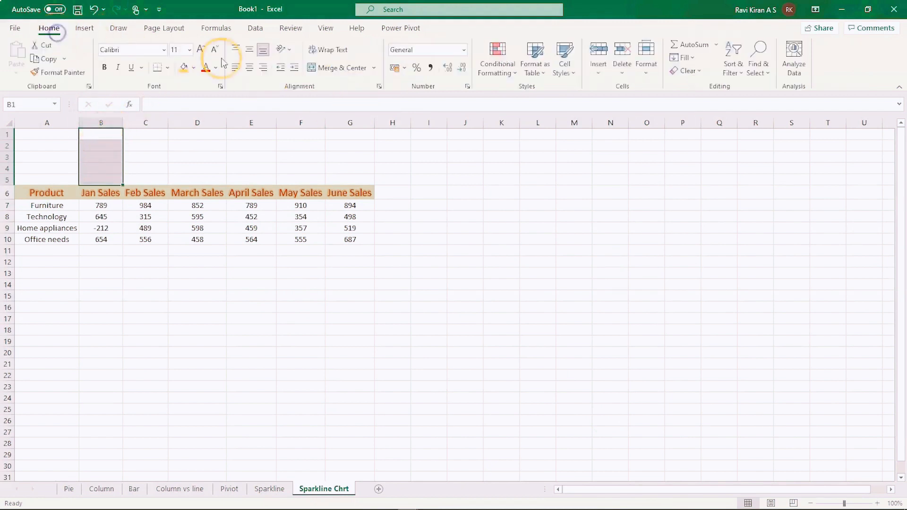
pyautogui.click(373, 67)
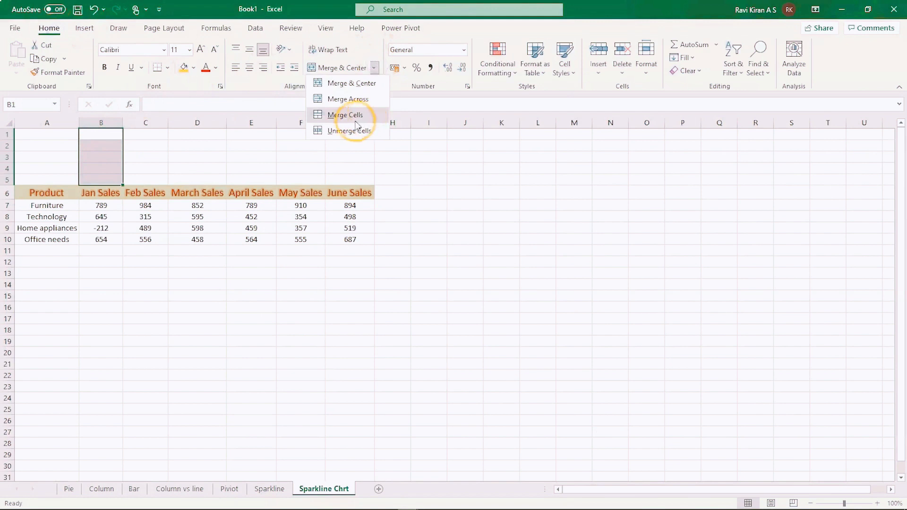
pyautogui.click(359, 114)
# Merge cells A1:A5 above the Product header into one cell without centring
pyautogui.click(61, 139)
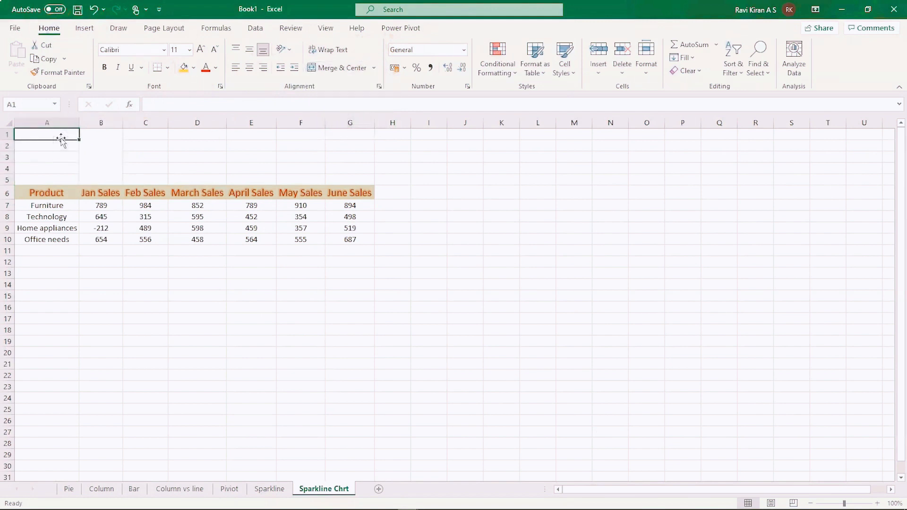
pyautogui.hotkey('shift', 'Down')
pyautogui.hotkey('shift', 'Down')
pyautogui.hotkey('shift', 'Down')
pyautogui.hotkey('shift', 'Down')
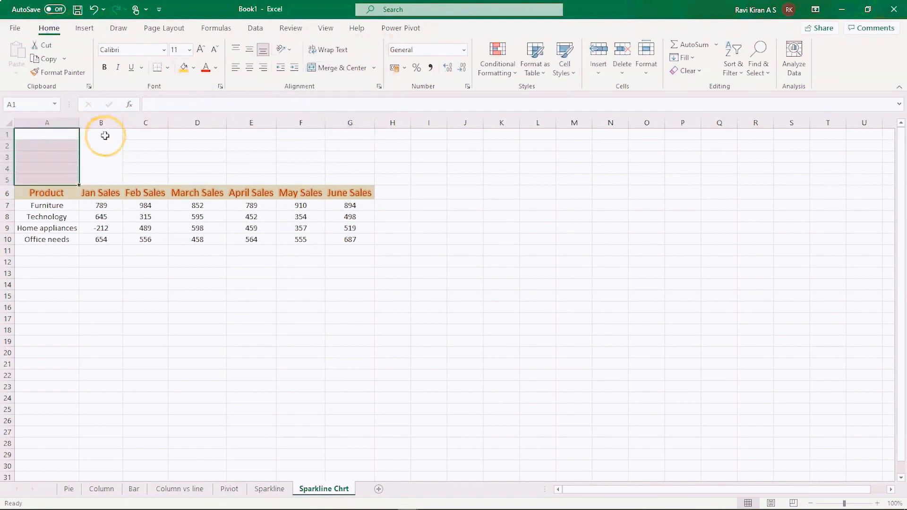
pyautogui.click(378, 68)
pyautogui.click(372, 115)
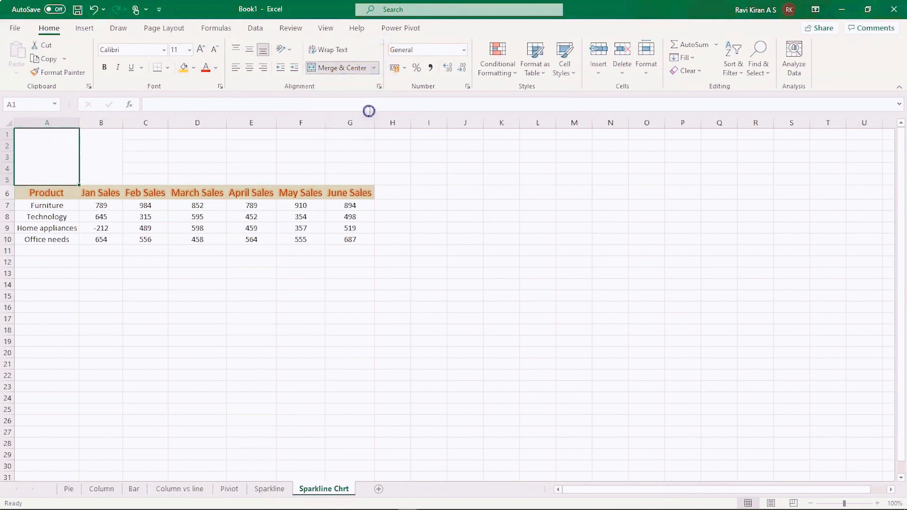
# Merge cells C1:C5 above the Feb Sales header into one cell without centring
pyautogui.click(156, 138)
pyautogui.hotkey('shift', 'Down')
pyautogui.hotkey('shift', 'Down')
pyautogui.hotkey('shift', 'Down')
pyautogui.hotkey('shift', 'Down')
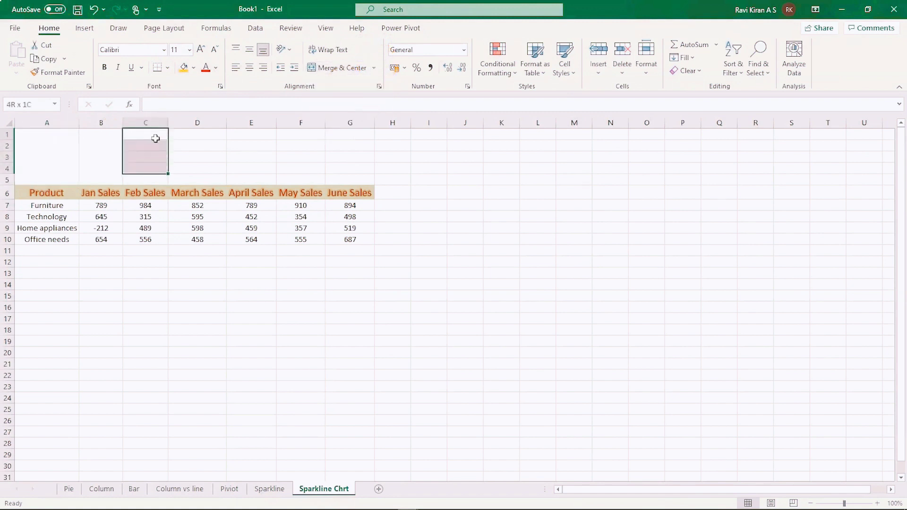
pyautogui.click(374, 68)
pyautogui.click(369, 116)
# Merge cells D1:D5 above the March Sales header into one cell without centring
pyautogui.click(222, 138)
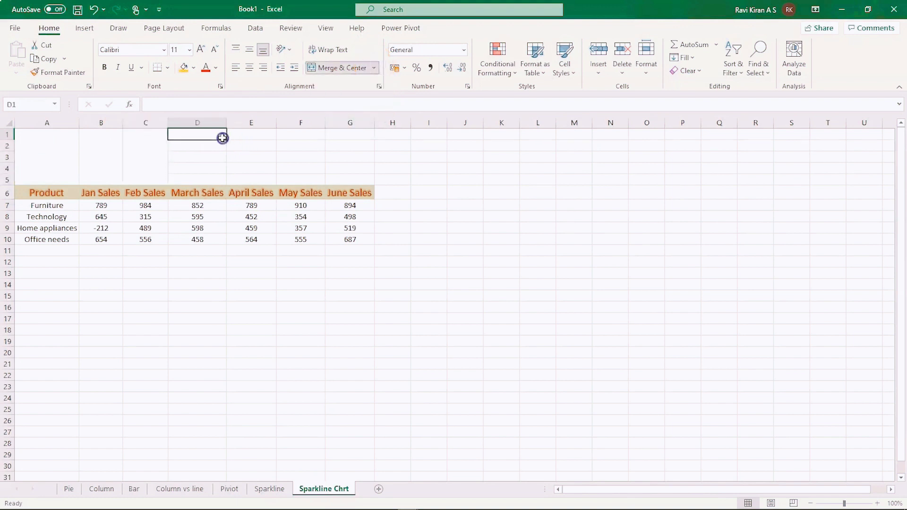
pyautogui.hotkey('shift', 'Down')
pyautogui.hotkey('shift', 'Down')
pyautogui.hotkey('shift', 'Down')
pyautogui.hotkey('shift', 'Down')
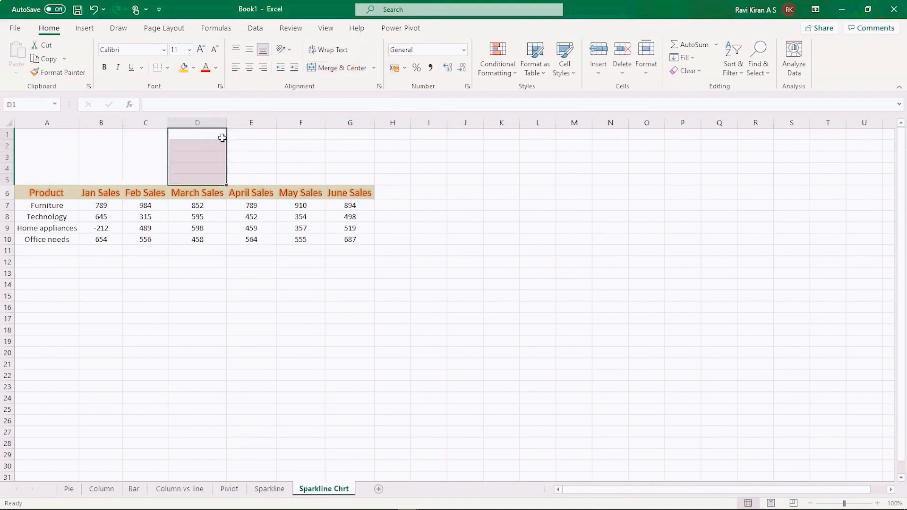
pyautogui.click(373, 67)
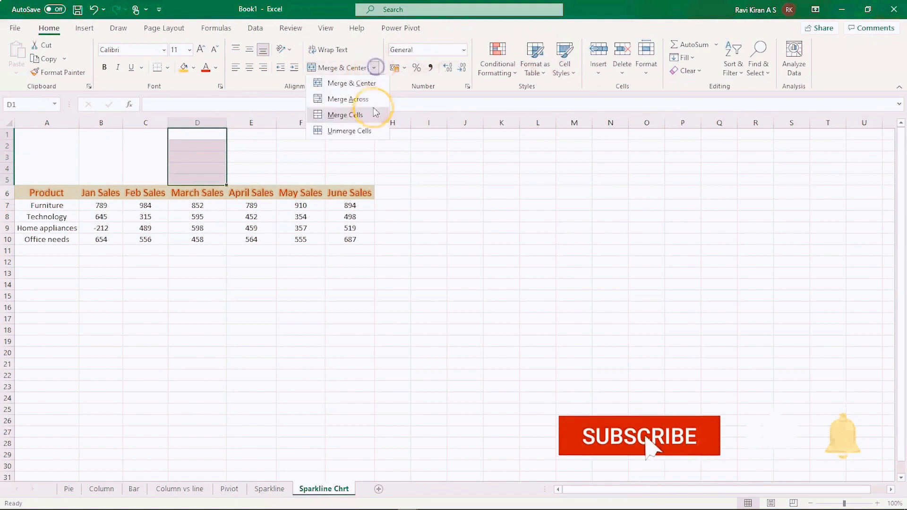
pyautogui.click(376, 113)
# Merge cells E1:E5 above the April Sales header into one cell without centring
pyautogui.click(269, 135)
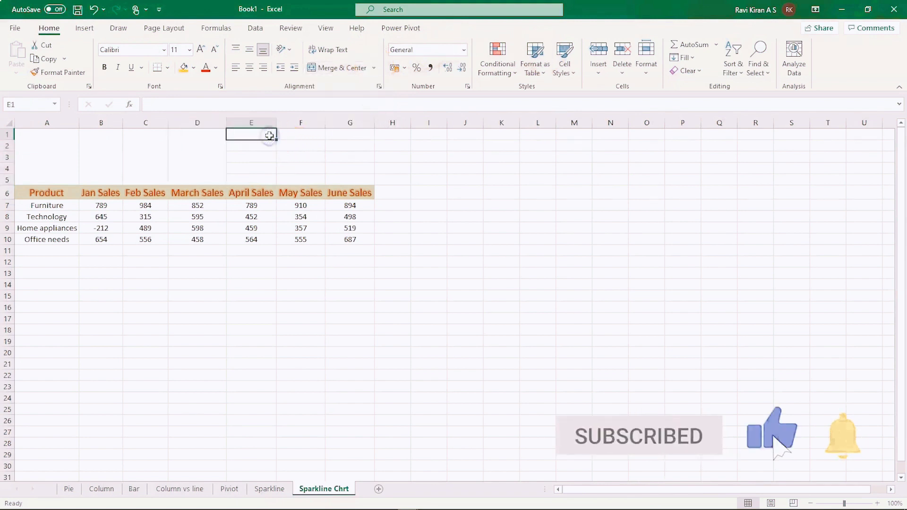
pyautogui.hotkey('shift', 'Down')
pyautogui.hotkey('shift', 'Down')
pyautogui.hotkey('shift', 'Down')
pyautogui.hotkey('shift', 'Down')
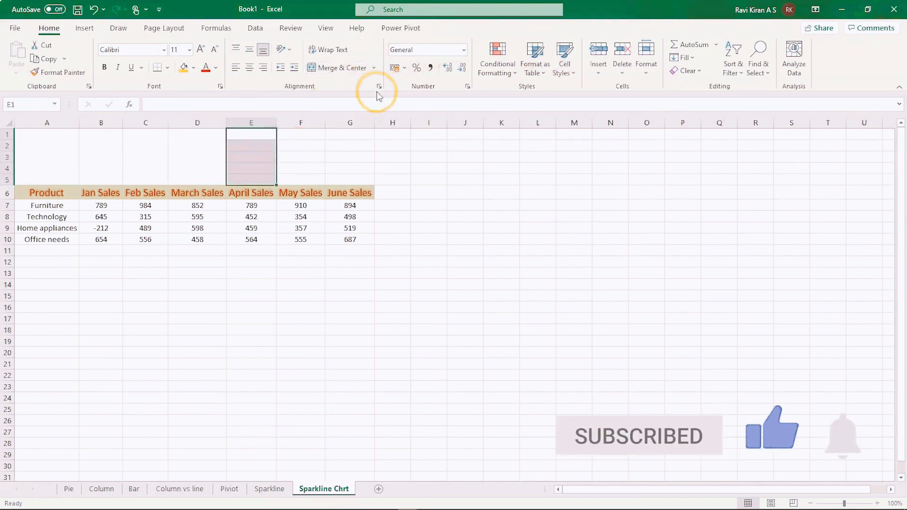
pyautogui.click(374, 67)
pyautogui.click(363, 112)
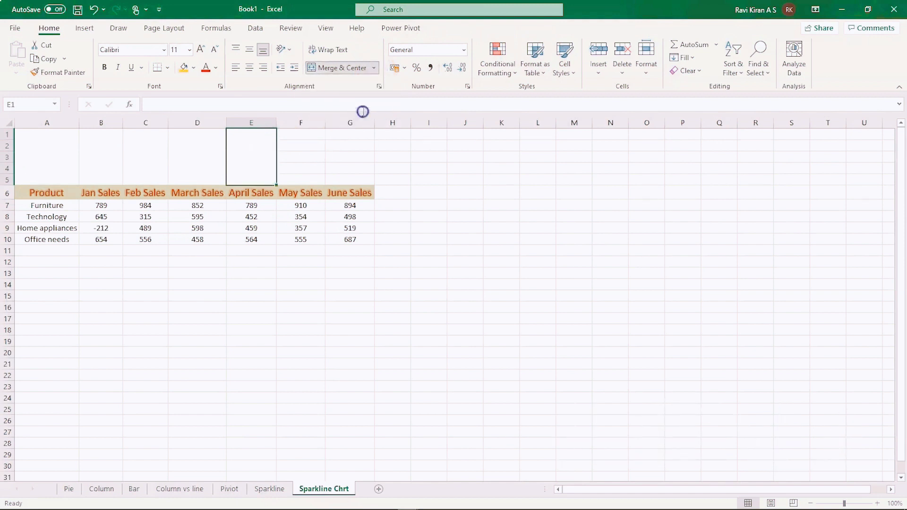
# Merge cells F1:F5 above the May Sales header into one cell without centring
pyautogui.click(313, 135)
pyautogui.hotkey('shift', 'Down')
pyautogui.hotkey('shift', 'Down')
pyautogui.hotkey('shift', 'Down')
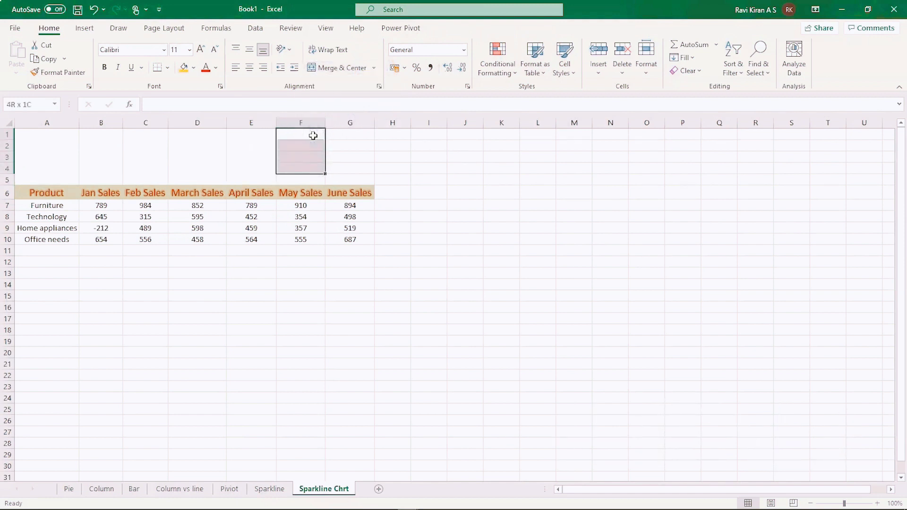
pyautogui.hotkey('shift', 'Down')
pyautogui.click(373, 68)
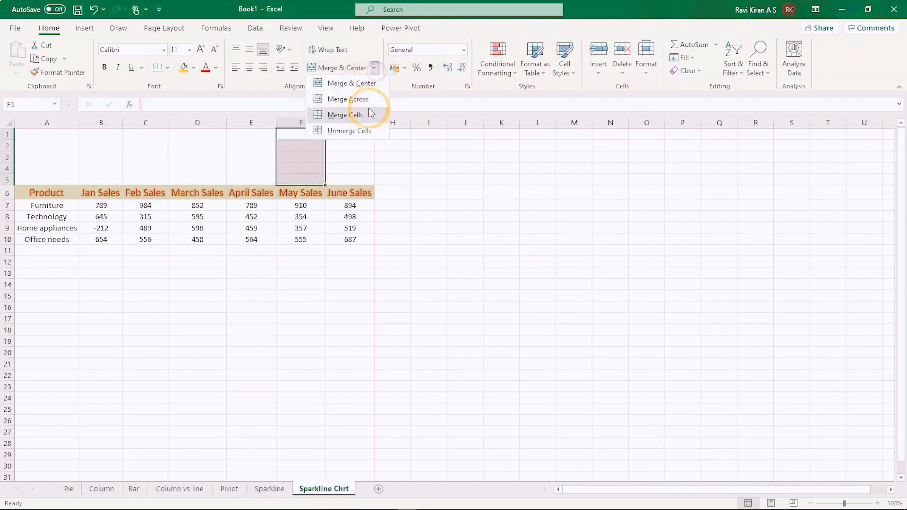
pyautogui.click(368, 112)
# Merge cells G1:G5 above the June Sales header into one cell
pyautogui.click(360, 134)
pyautogui.hotkey('shift', 'Down')
pyautogui.hotkey('shift', 'Down')
pyautogui.hotkey('shift', 'Down')
pyautogui.hotkey('shift', 'Down')
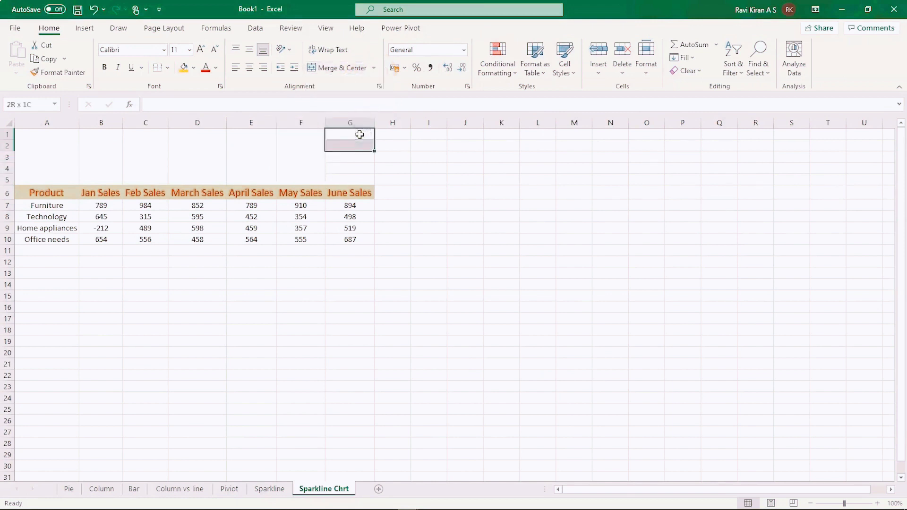
pyautogui.click(364, 68)
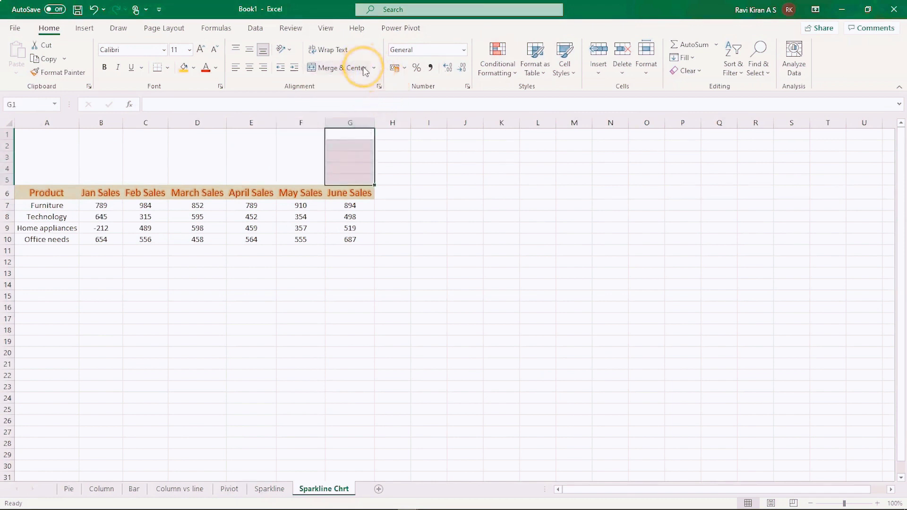
pyautogui.click(373, 67)
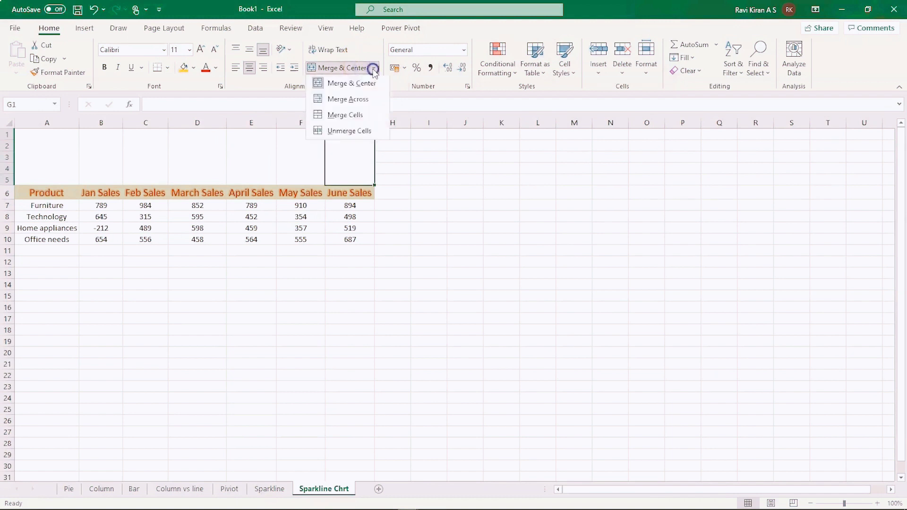
pyautogui.click(367, 113)
pyautogui.click(424, 263)
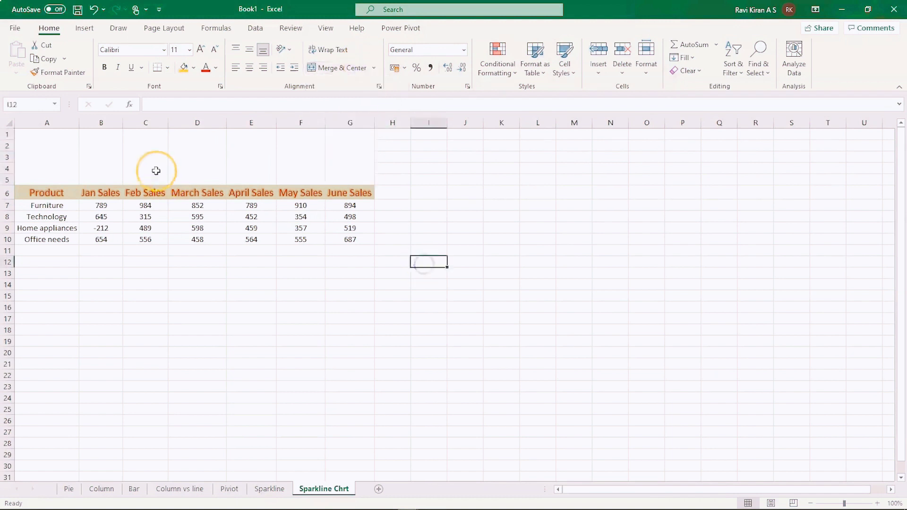
# Insert a column sparkline from the Jan Sales data B6:B10 into the merged cell B1
pyautogui.click(103, 240)
pyautogui.hotkey('shift', 'Up')
pyautogui.hotkey('shift', 'Up')
pyautogui.hotkey('shift', 'Up')
pyautogui.hotkey('shift', 'Up')
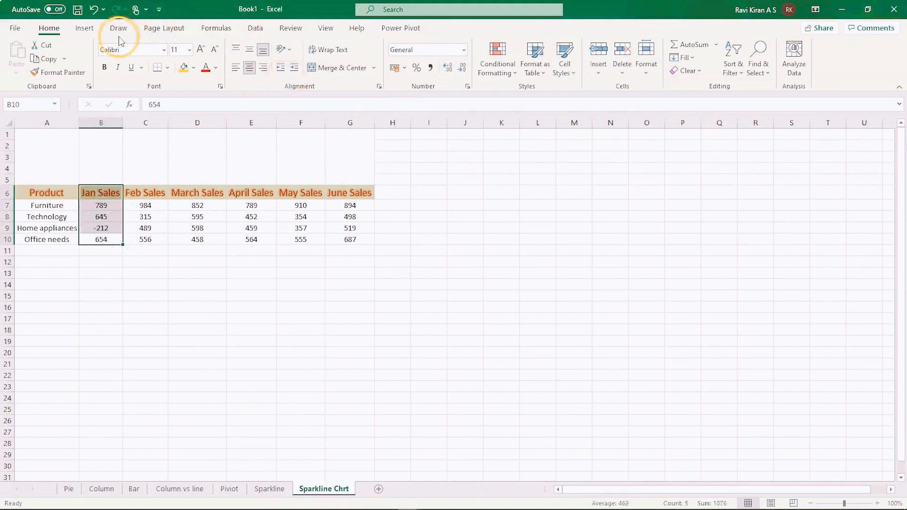
pyautogui.click(93, 28)
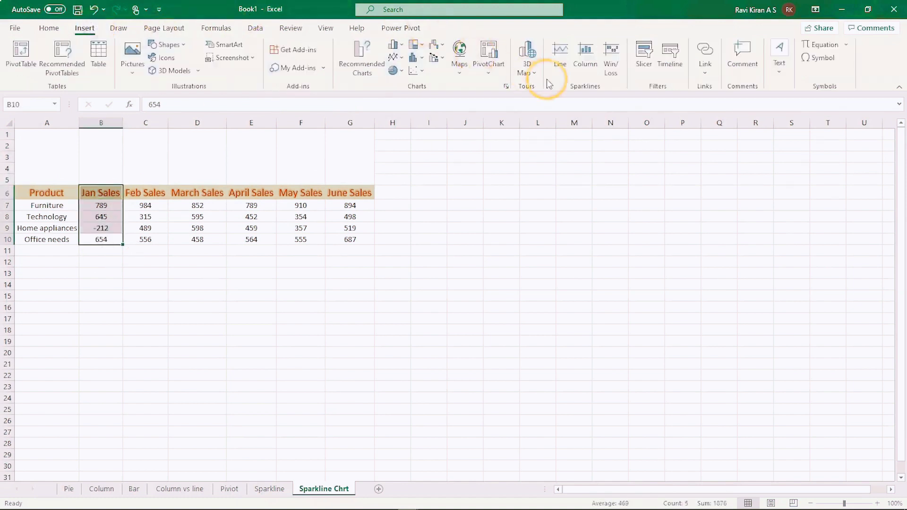
pyautogui.click(584, 71)
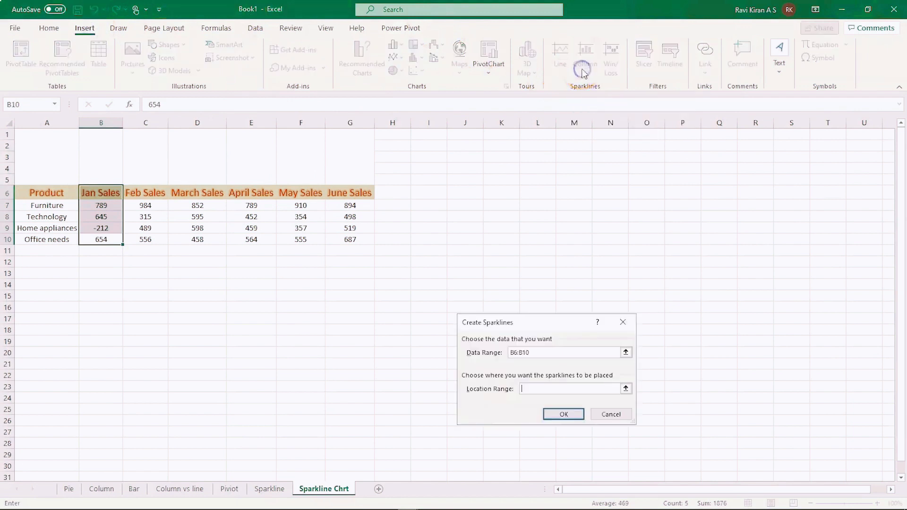
pyautogui.click(625, 388)
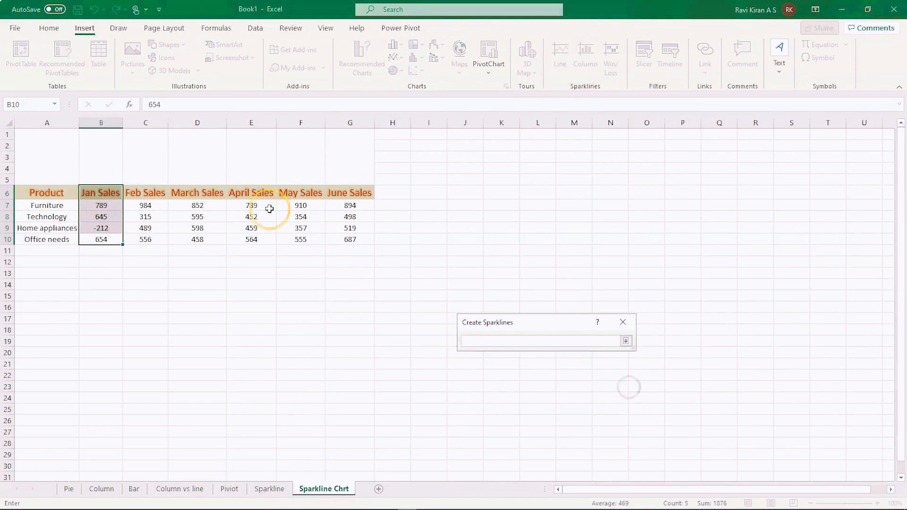
pyautogui.click(109, 157)
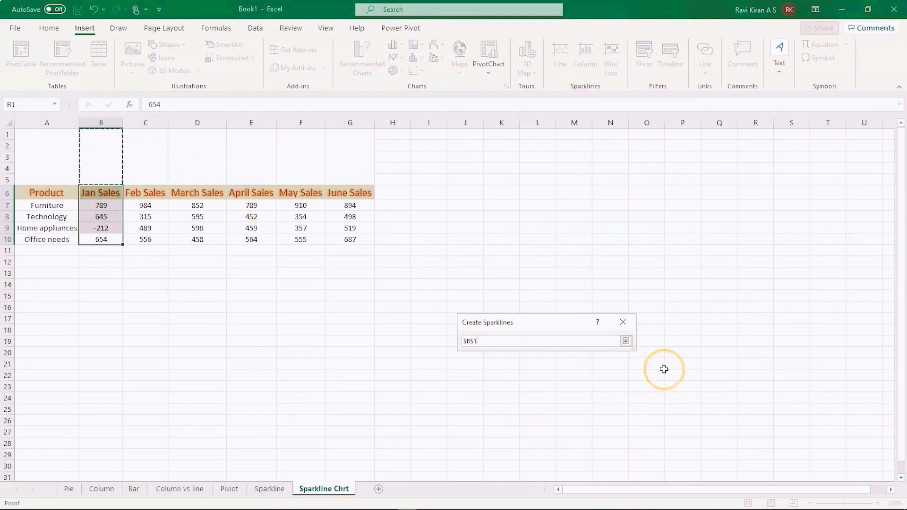
pyautogui.click(626, 341)
pyautogui.click(563, 414)
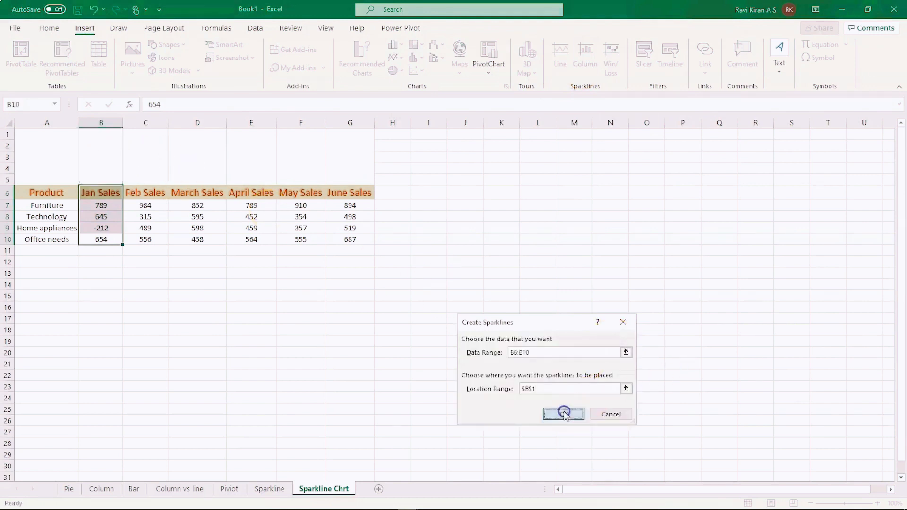
pyautogui.click(235, 343)
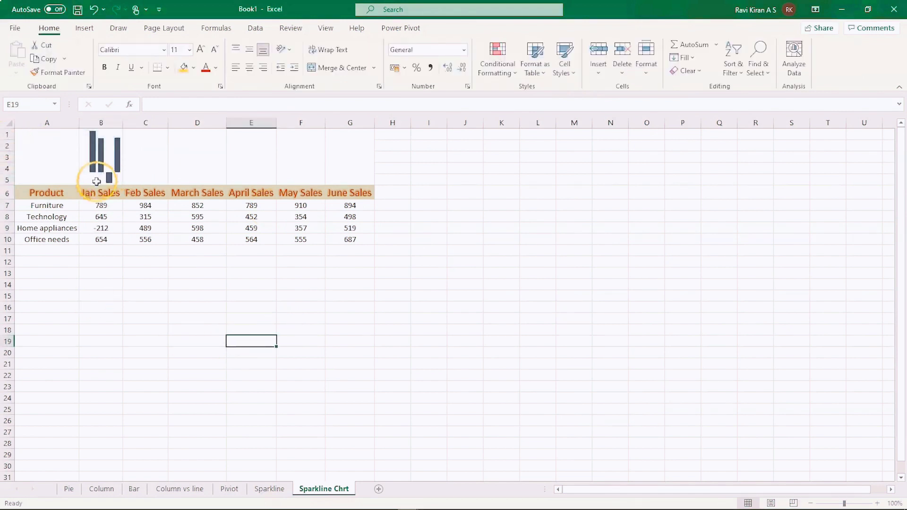
# Set the Home appliances value for Jan Sales to 212
pyautogui.click(98, 229)
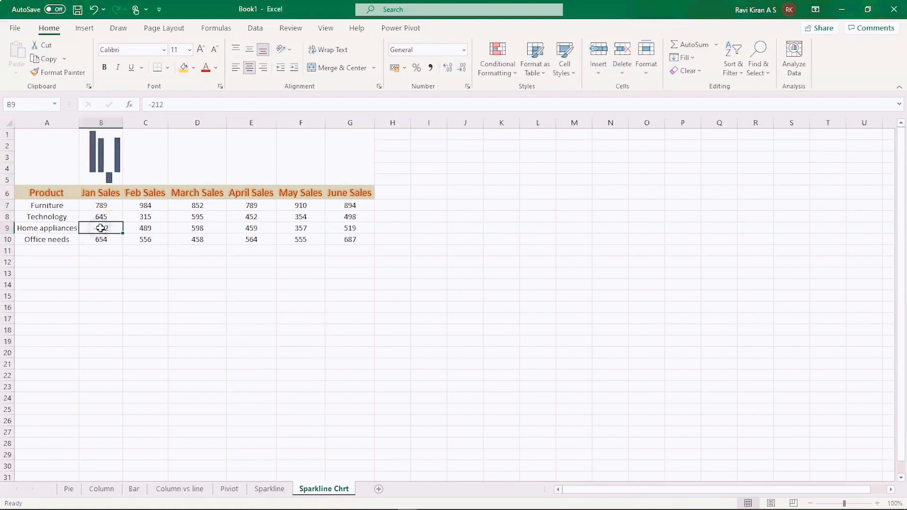
pyautogui.doubleClick(100, 228)
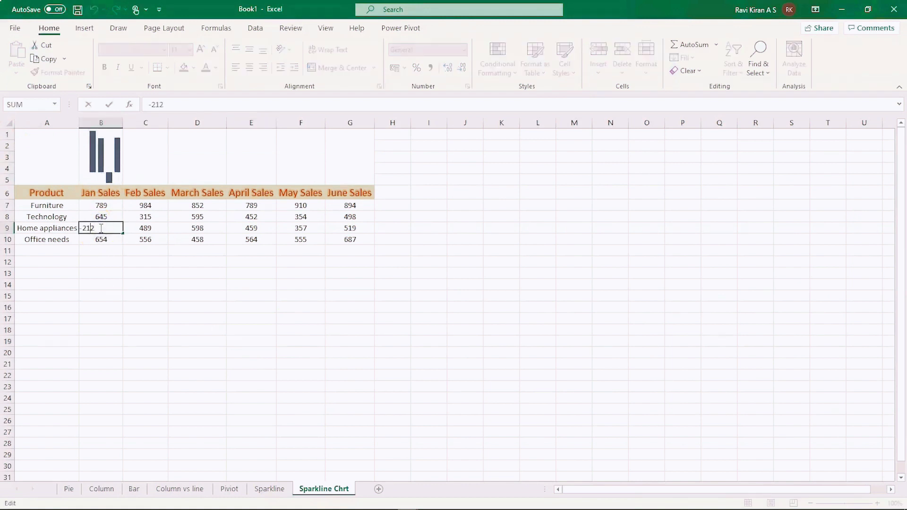
pyautogui.press('BackSpace')
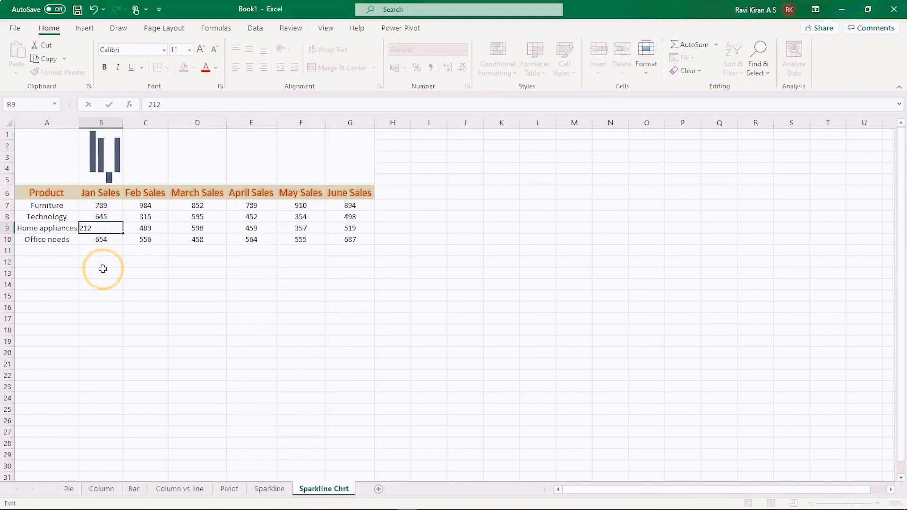
pyautogui.click(105, 292)
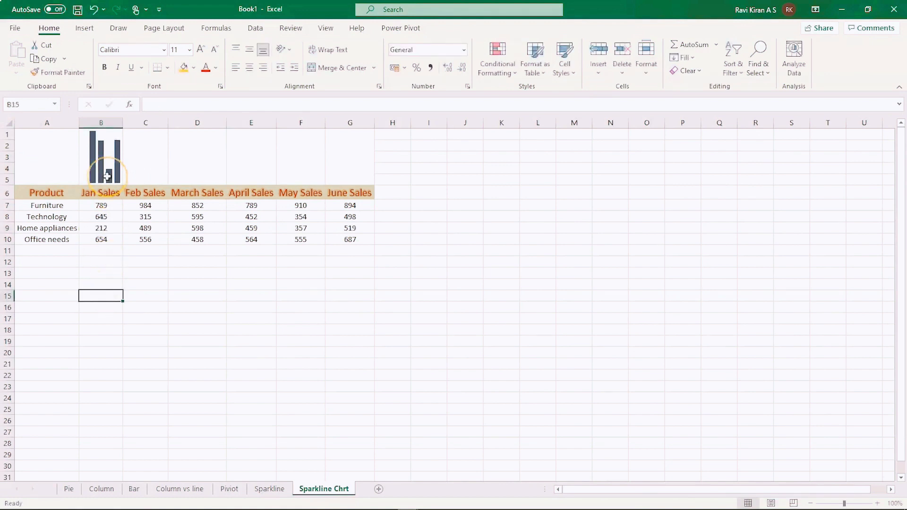
# Highlight the high and low points of the Jan Sales sparkline
pyautogui.click(108, 151)
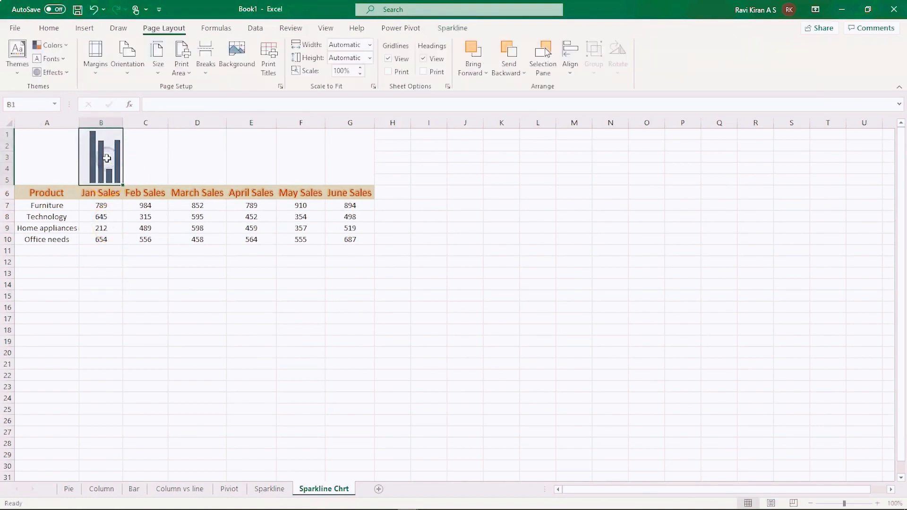
pyautogui.click(453, 28)
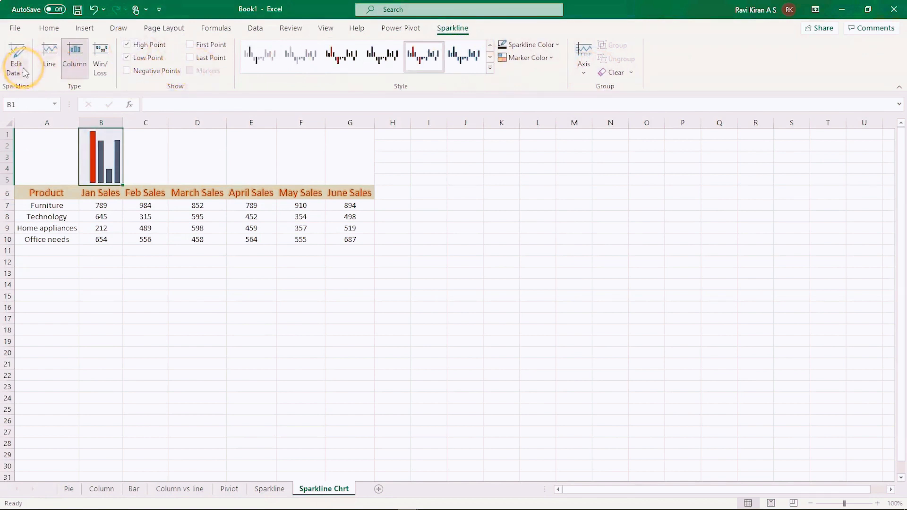
# Try a date axis on the Jan Sales sparkline with B1 as its date range, and undo it
pyautogui.click(583, 75)
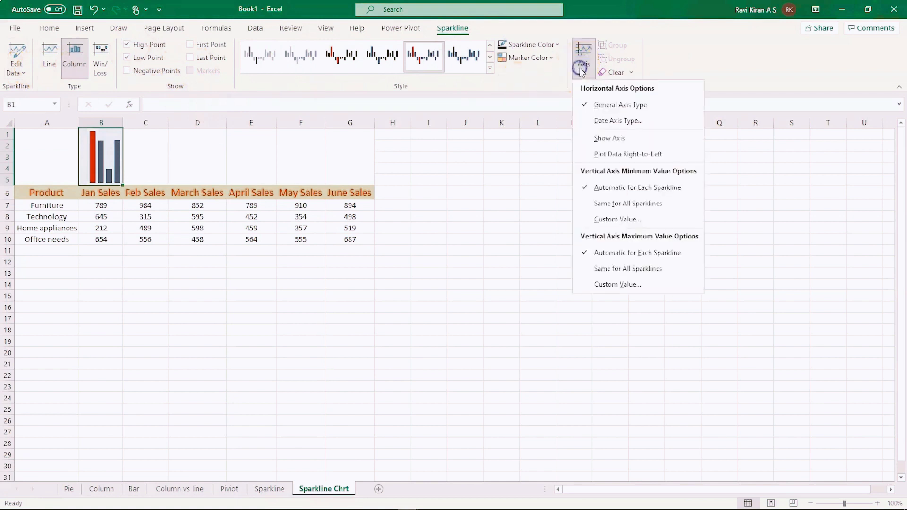
pyautogui.click(599, 124)
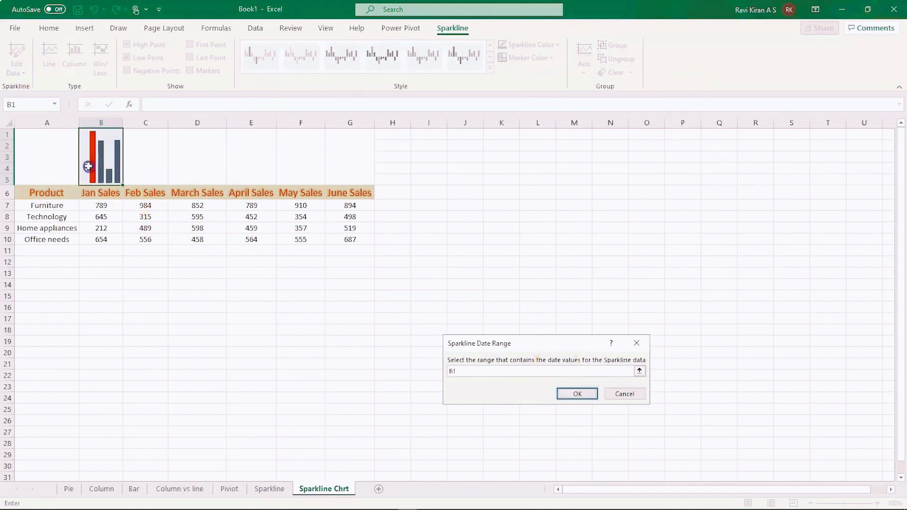
pyautogui.click(581, 394)
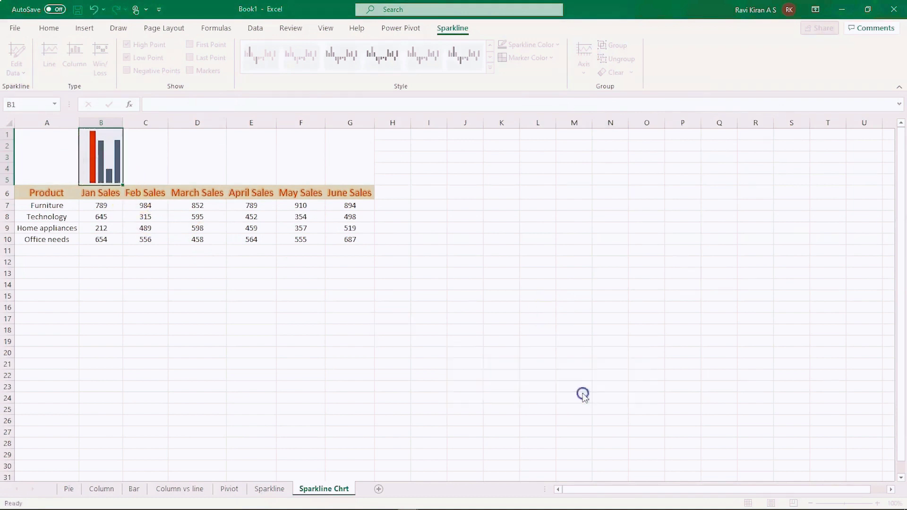
pyautogui.hotkey('ctrl', 'z')
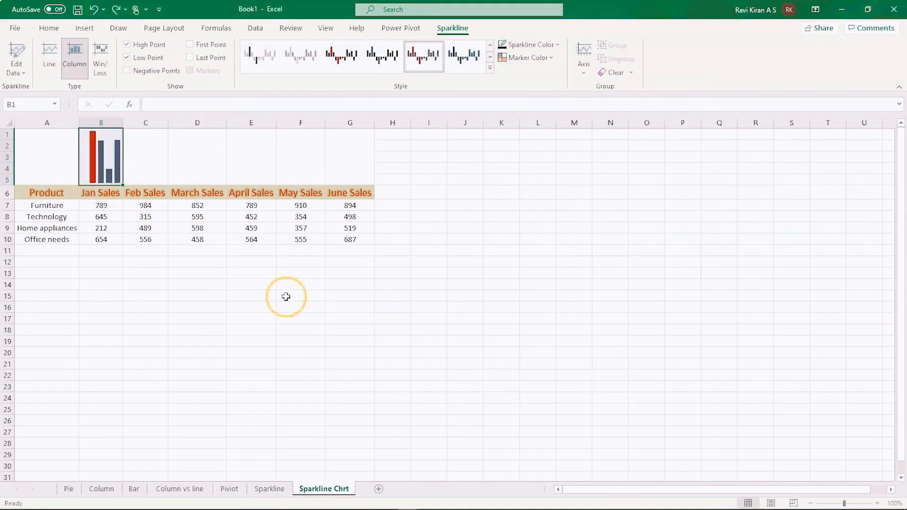
# Show the horizontal axis on the Jan Sales sparkline
pyautogui.click(585, 61)
pyautogui.click(611, 141)
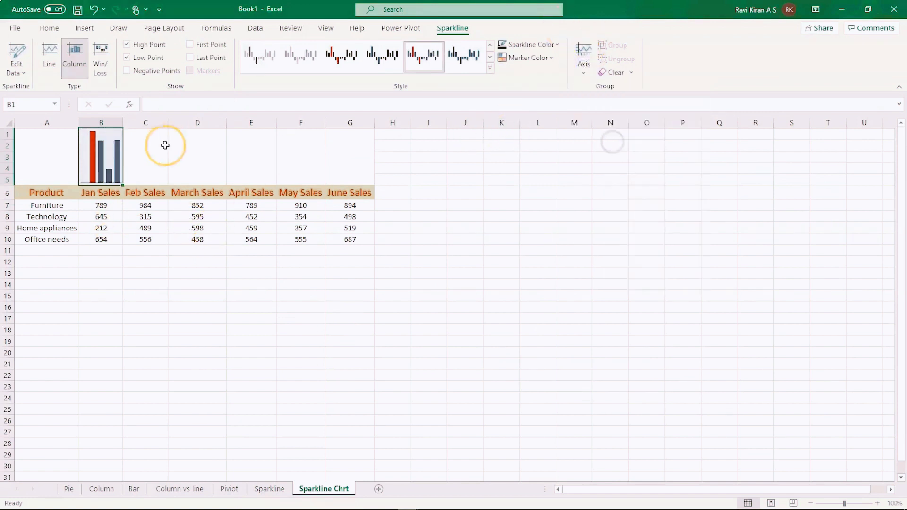
pyautogui.click(247, 380)
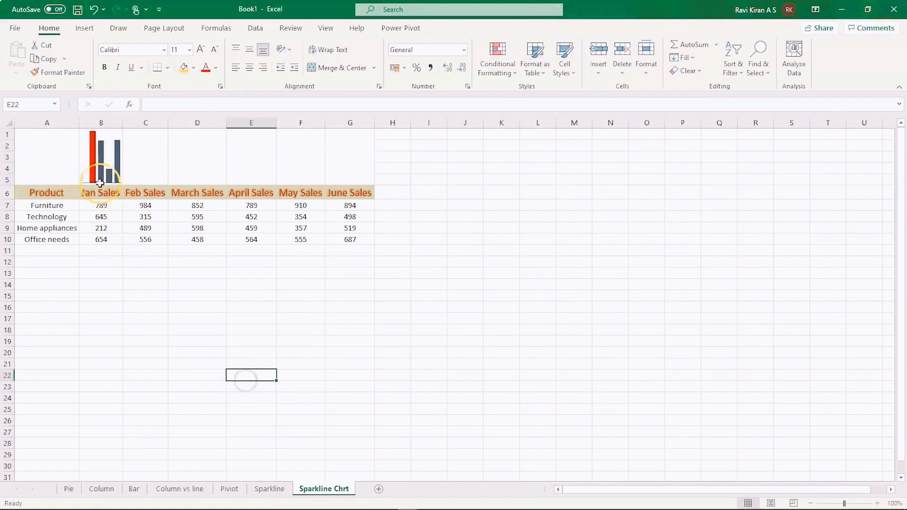
# Try the dark blue and olive styles on the Jan Sales sparkline and settle on the orange style with a darker high point
pyautogui.click(112, 141)
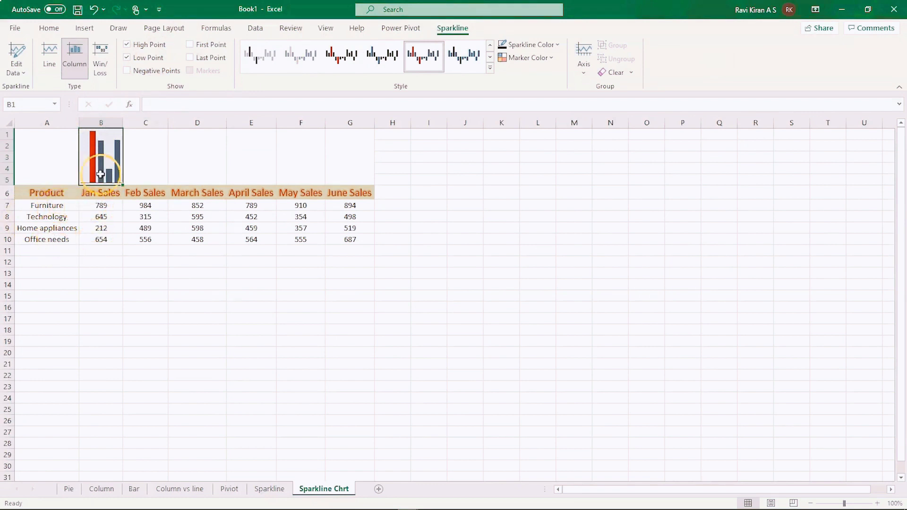
pyautogui.click(462, 66)
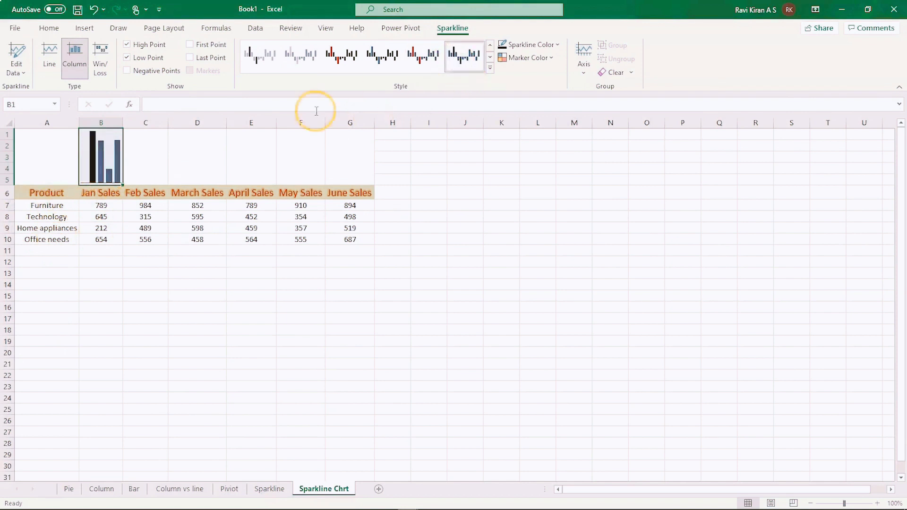
pyautogui.click(490, 67)
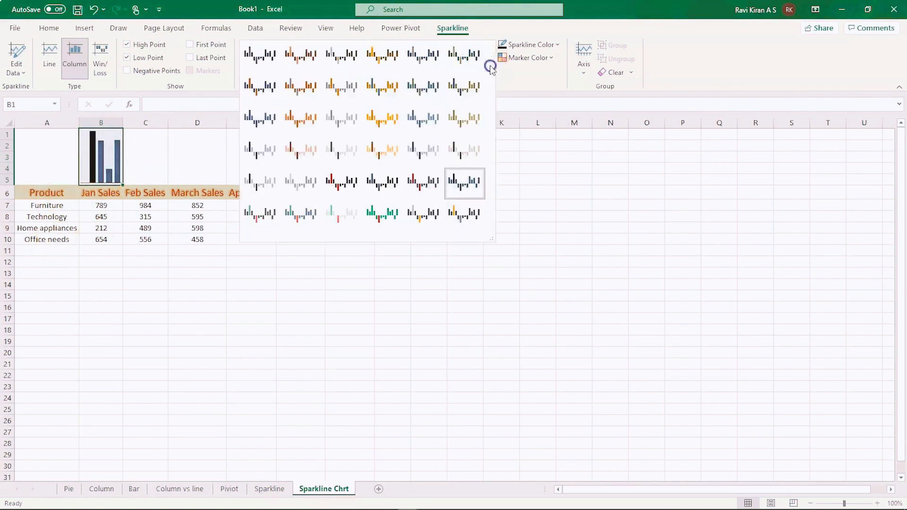
pyautogui.click(473, 118)
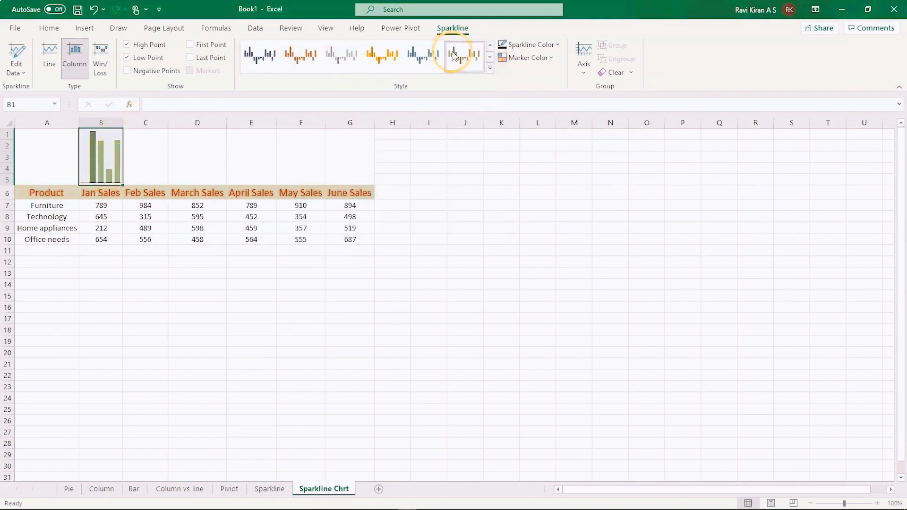
pyautogui.click(299, 65)
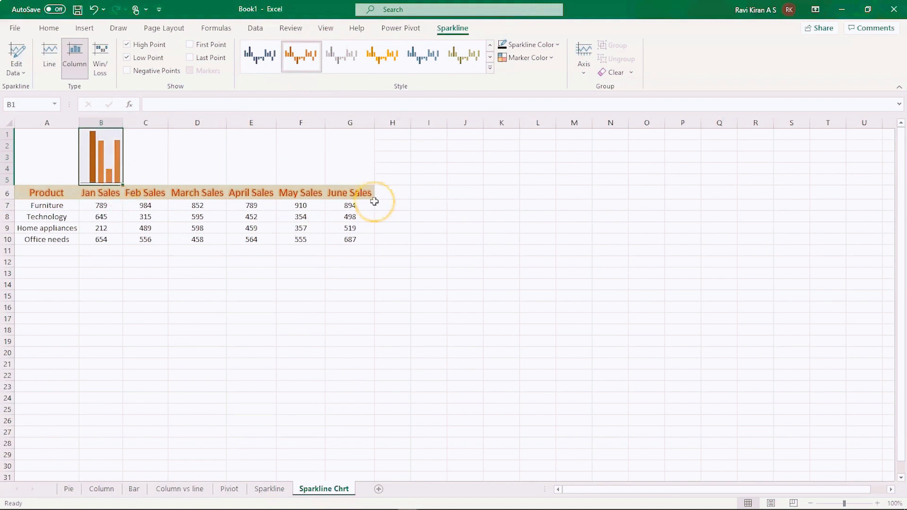
# Fill the Jan Sales sparkline across the merged cells above Feb Sales through June Sales
pyautogui.moveTo(123, 185); pyautogui.dragTo(361, 177)
pyautogui.click(143, 308)
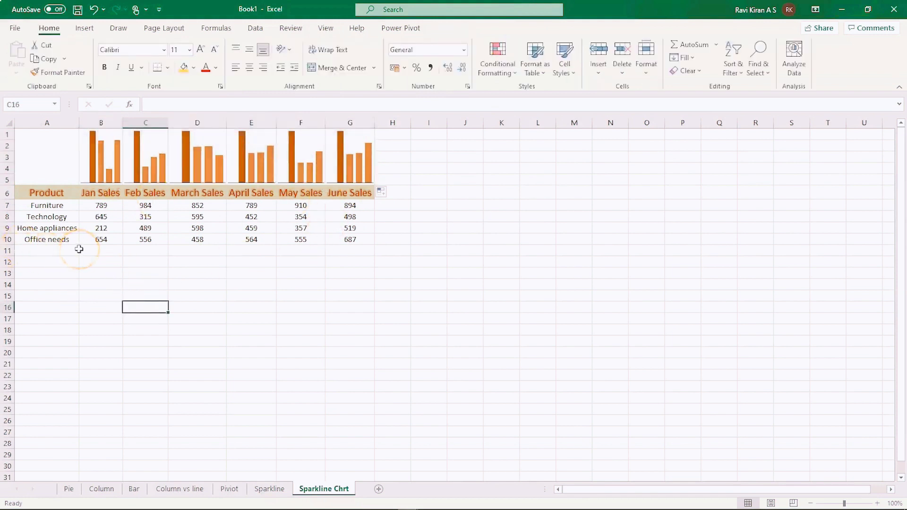
pyautogui.click(38, 251)
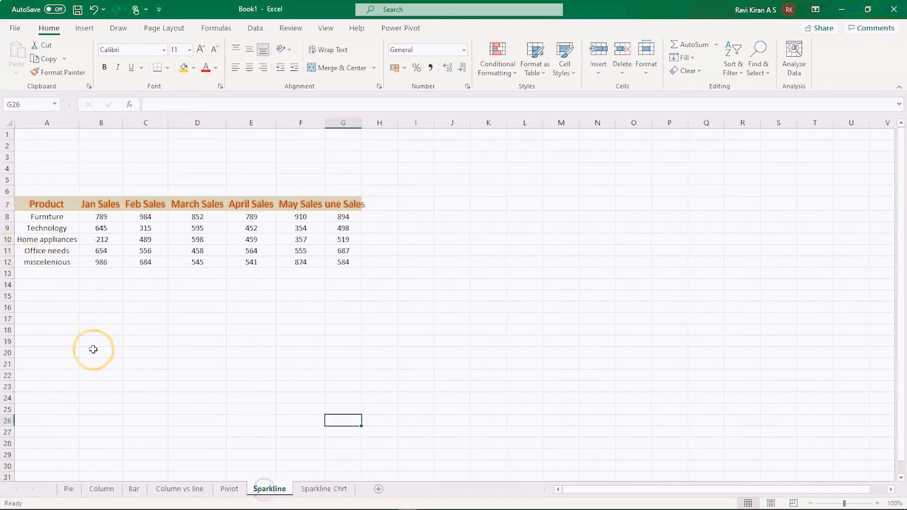
# Copy the miscelenious row A12:G12 from the Sparkline sheet into row 11 of the Sparkline Chrt sheet
pyautogui.click(33, 266)
pyautogui.hotkey('shift', 'Right')
pyautogui.hotkey('shift', 'Right')
pyautogui.hotkey('shift', 'Right')
pyautogui.hotkey('shift', 'Right')
pyautogui.hotkey('shift', 'Right')
pyautogui.hotkey('shift', 'Right')
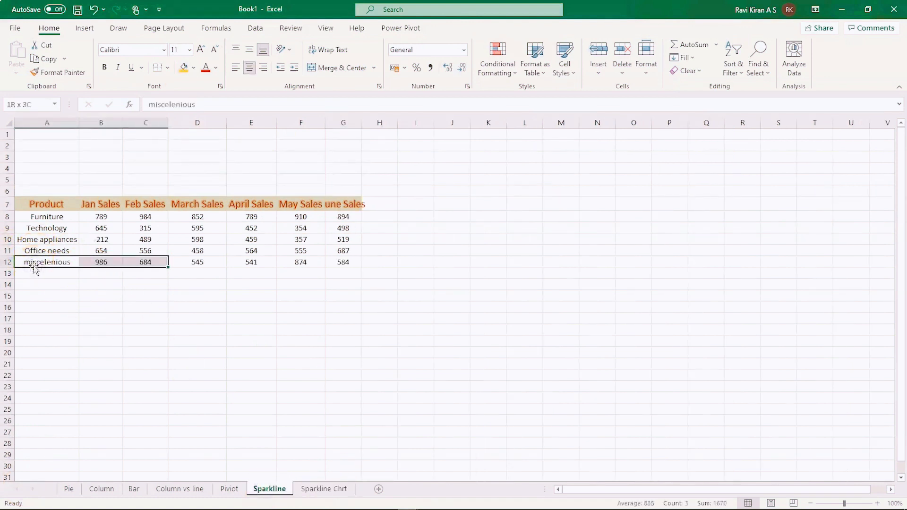
pyautogui.hotkey('ctrl', 'c')
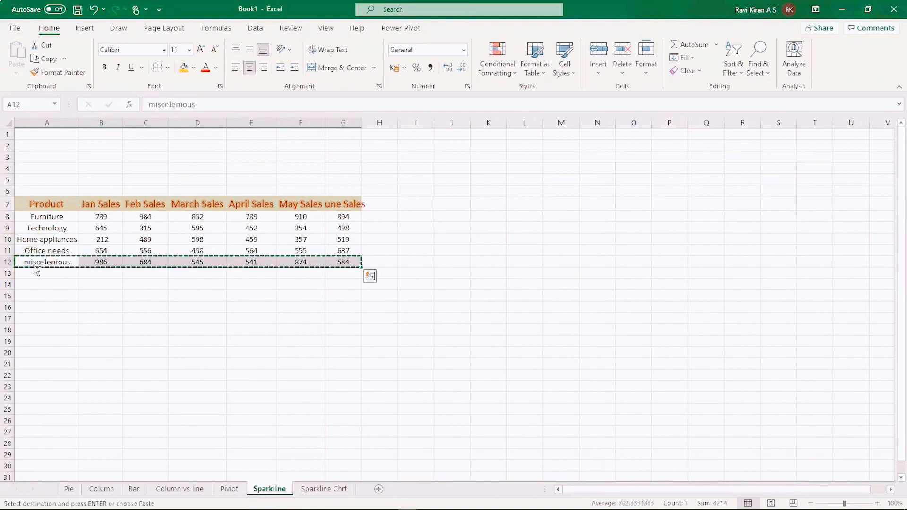
pyautogui.click(324, 489)
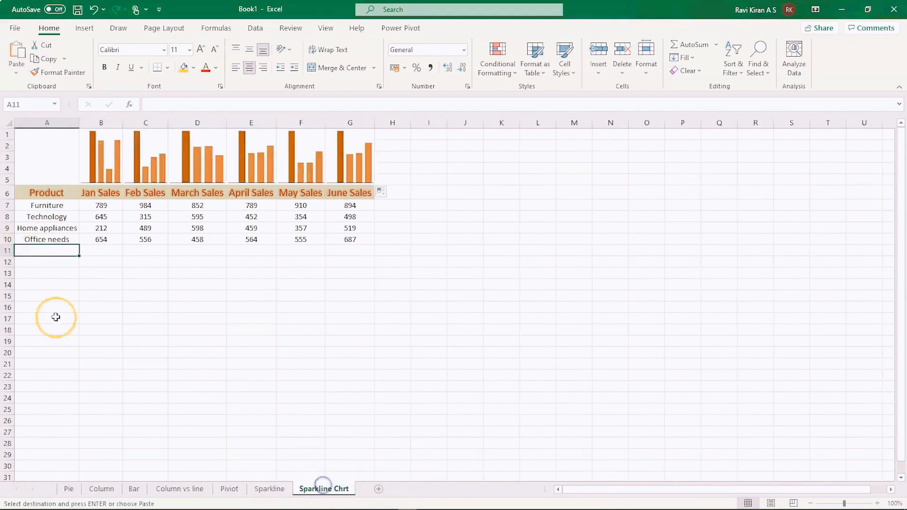
pyautogui.hotkey('ctrl', 'v')
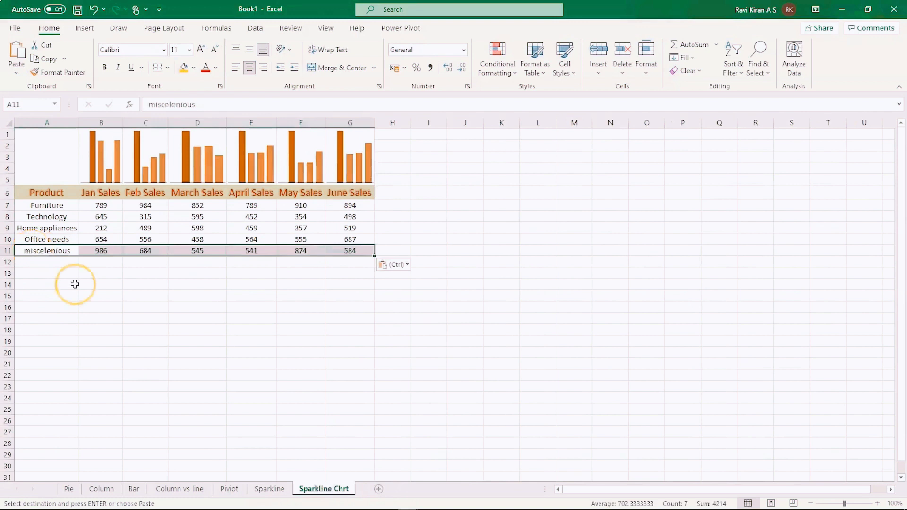
pyautogui.click(97, 307)
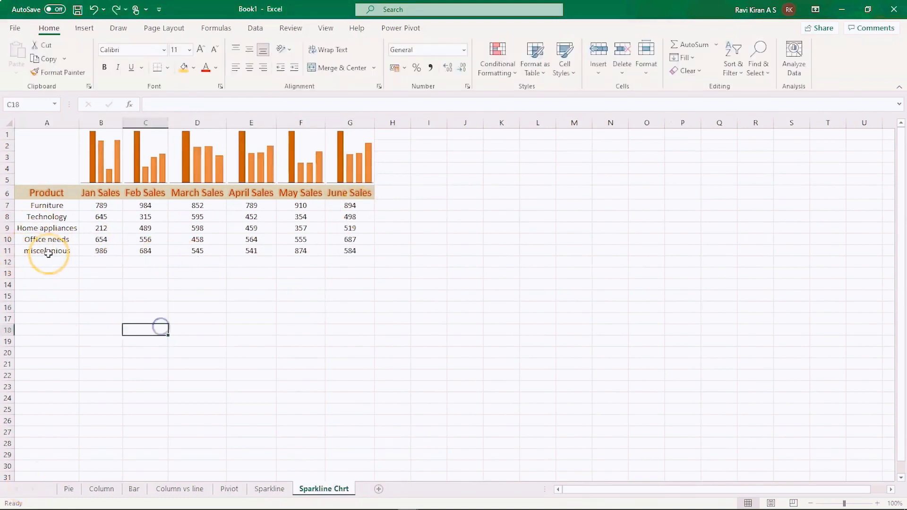
pyautogui.click(40, 251)
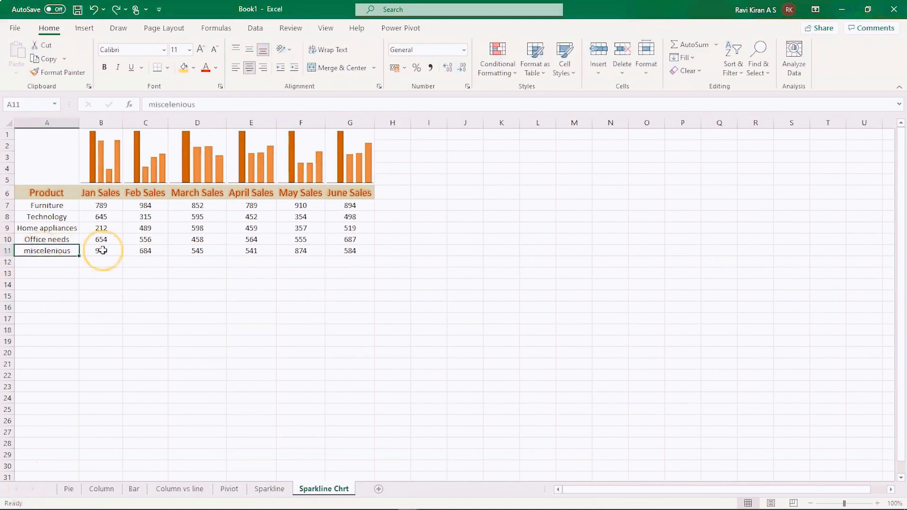
pyautogui.click(108, 175)
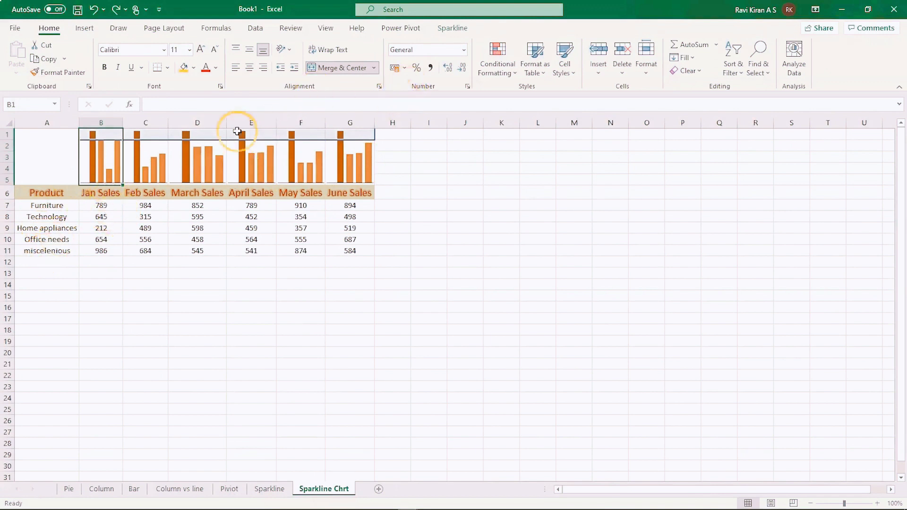
pyautogui.click(457, 28)
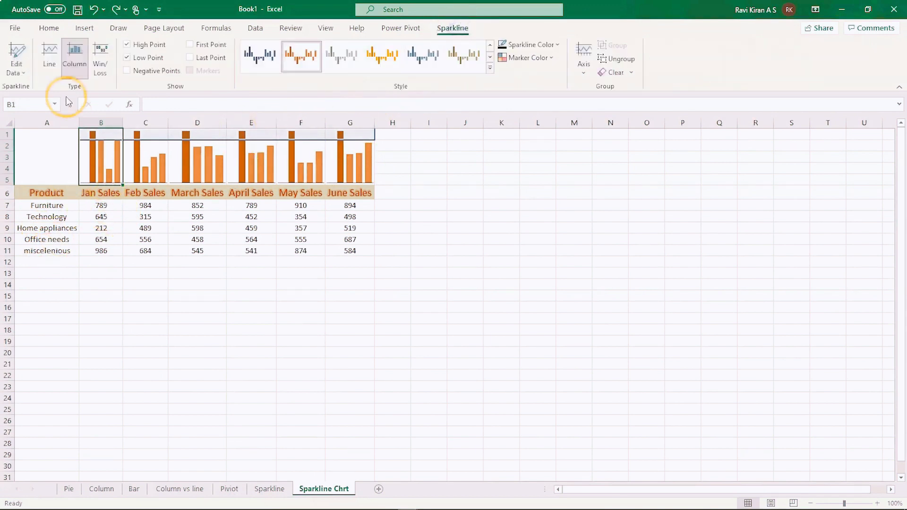
pyautogui.click(24, 74)
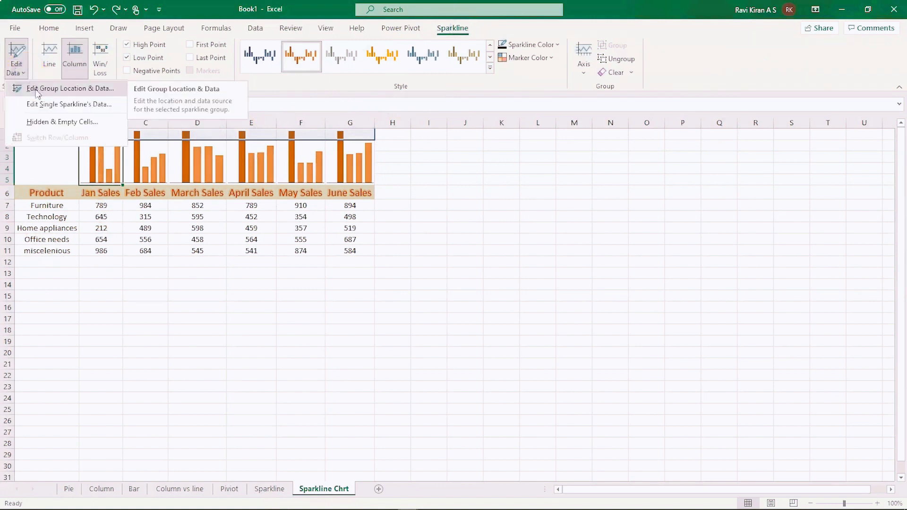
pyautogui.click(36, 90)
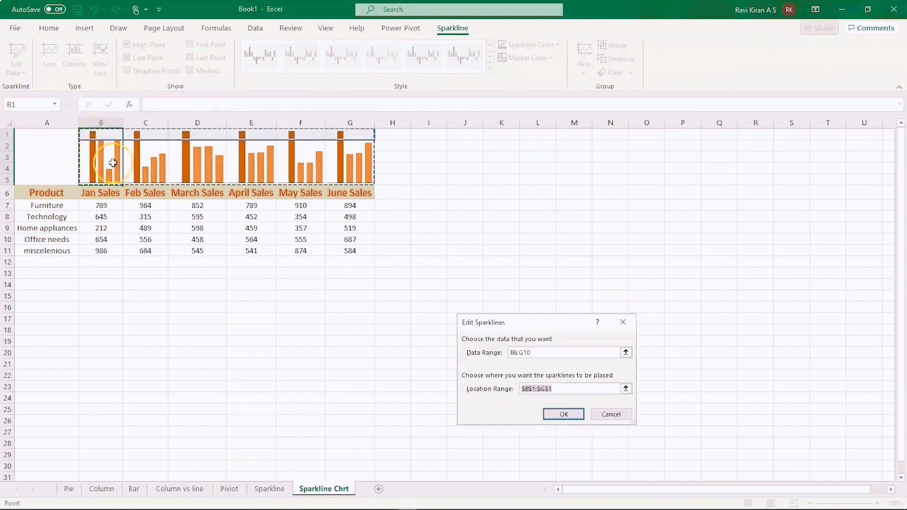
pyautogui.moveTo(116, 167); pyautogui.dragTo(338, 253)
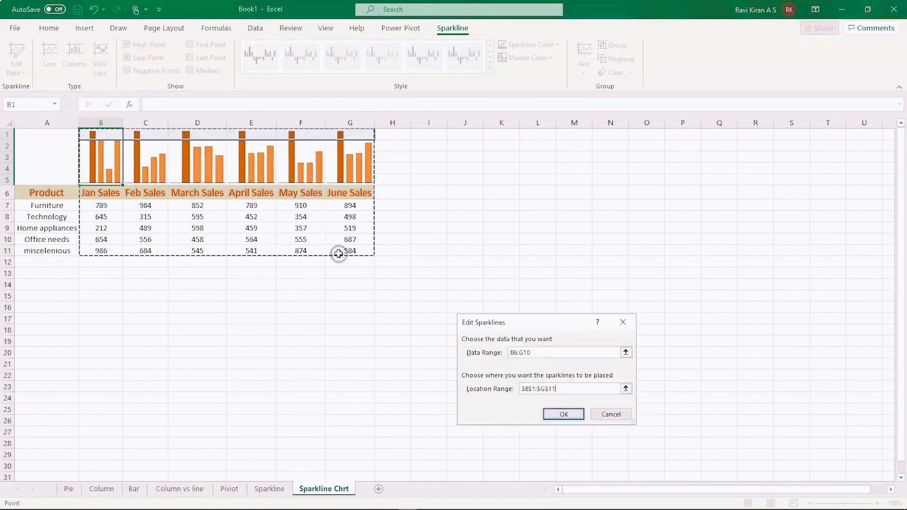
pyautogui.click(574, 414)
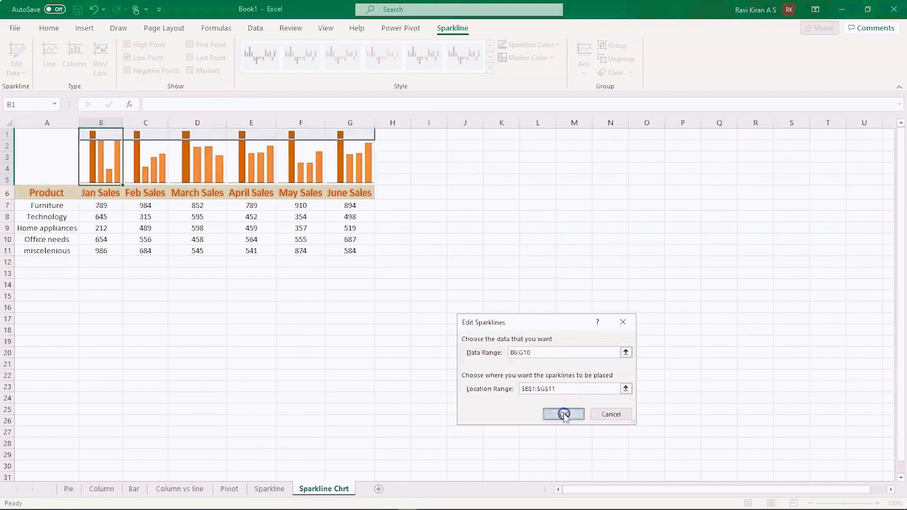
pyautogui.click(449, 294)
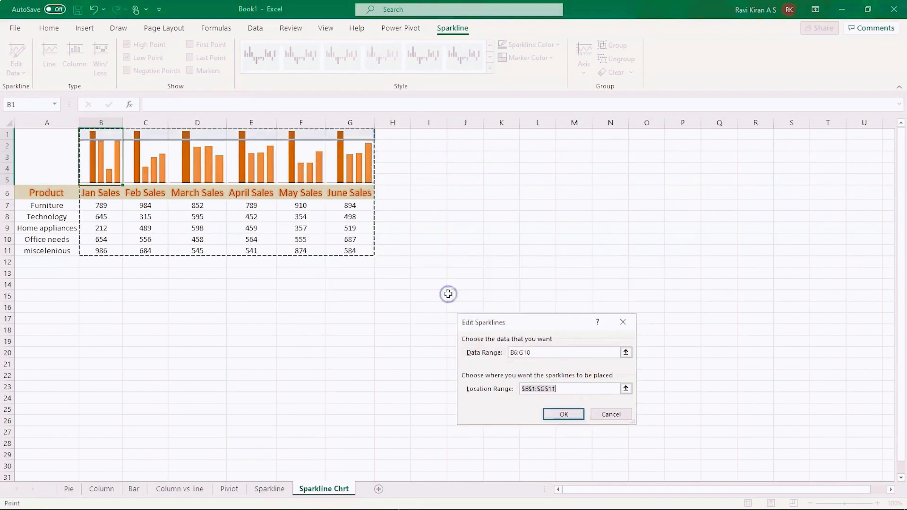
pyautogui.click(359, 308)
pyautogui.click(617, 404)
pyautogui.click(611, 414)
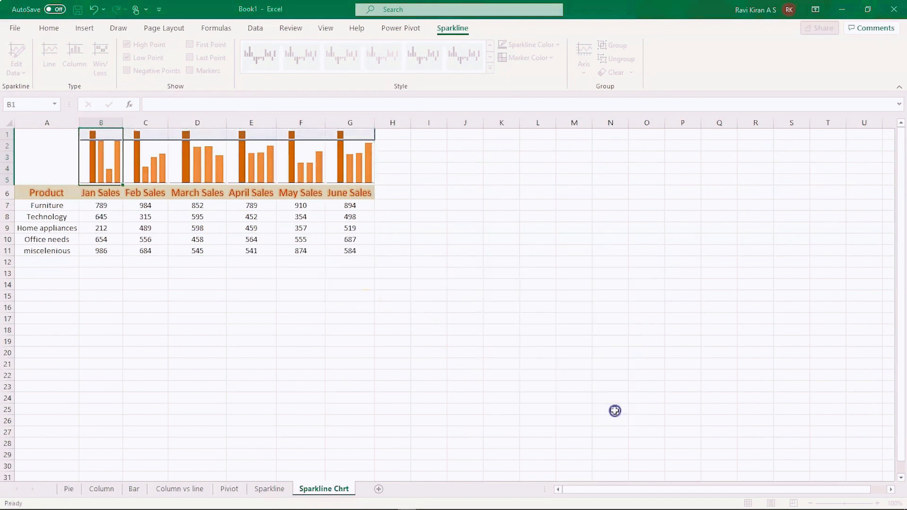
pyautogui.click(197, 255)
pyautogui.click(26, 166)
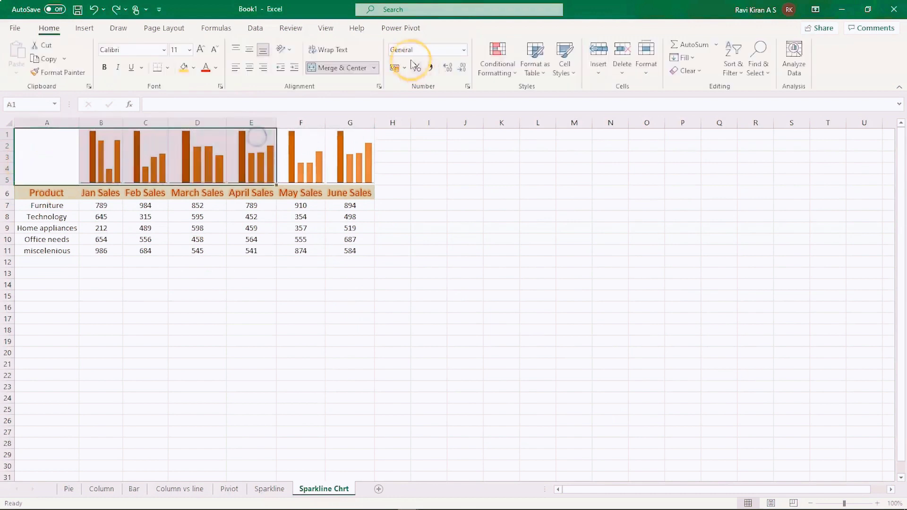
# Set the data range of the Jan to June Sales sparkline group to B1:G11, keeping its location
pyautogui.click(105, 145)
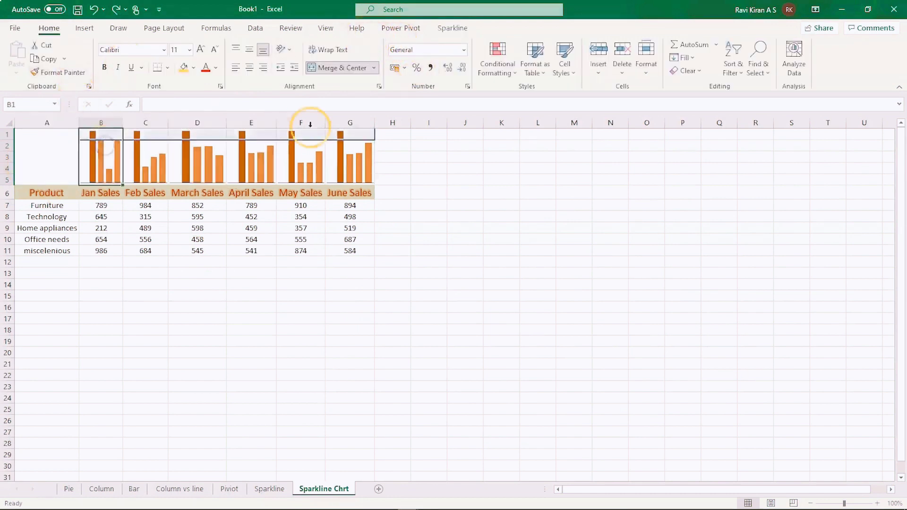
pyautogui.click(463, 28)
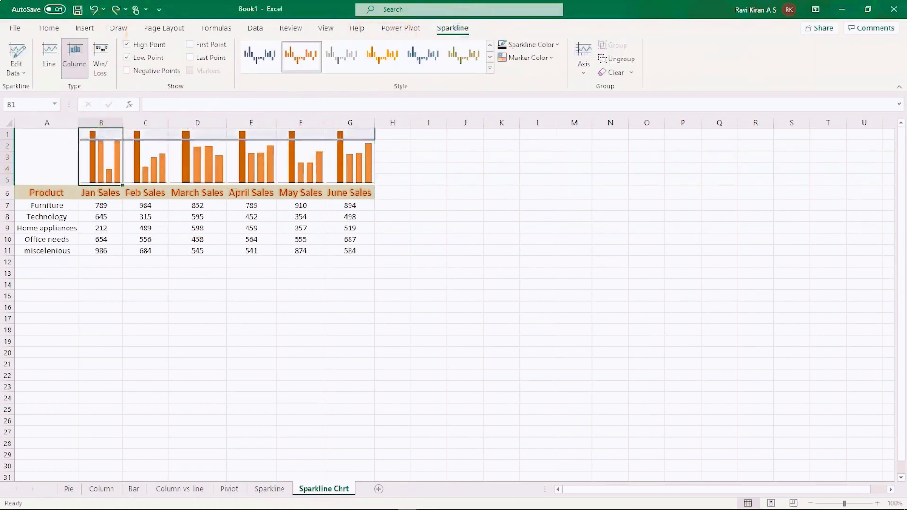
pyautogui.click(17, 57)
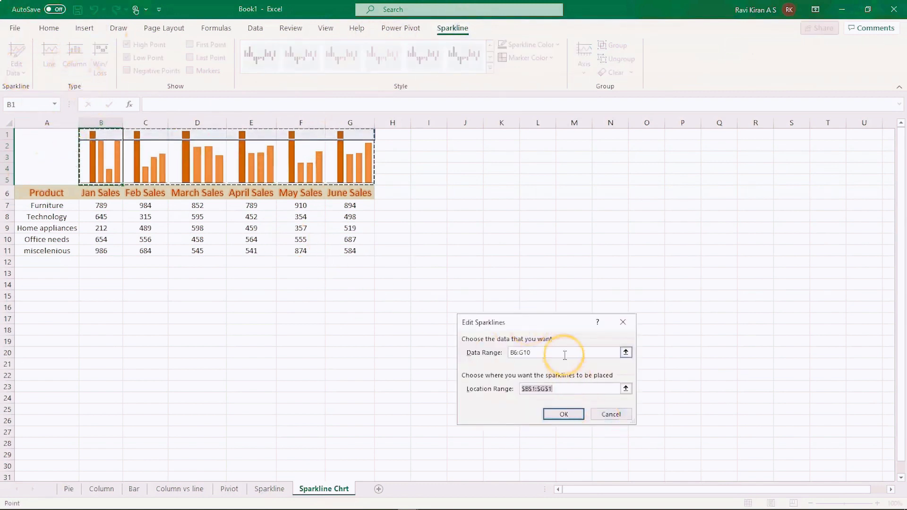
pyautogui.click(625, 352)
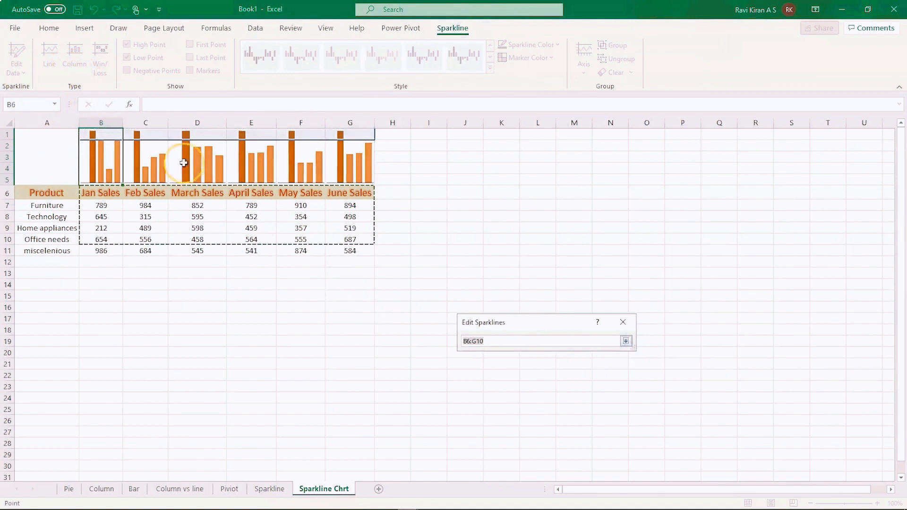
pyautogui.click(88, 154)
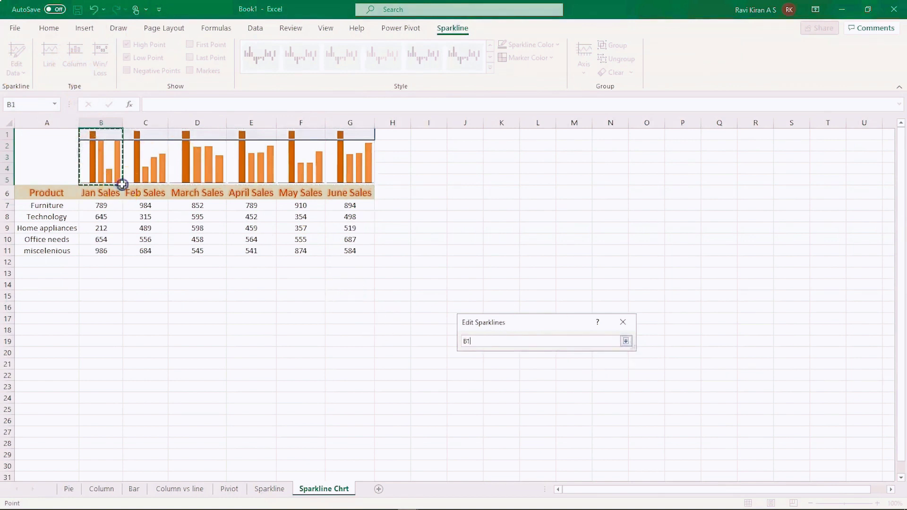
pyautogui.moveTo(121, 184); pyautogui.dragTo(364, 249)
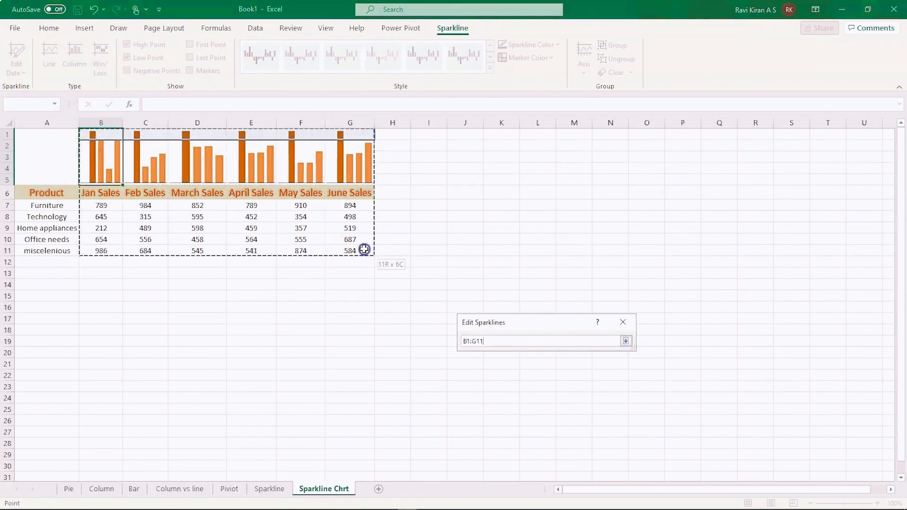
pyautogui.click(625, 341)
pyautogui.click(574, 414)
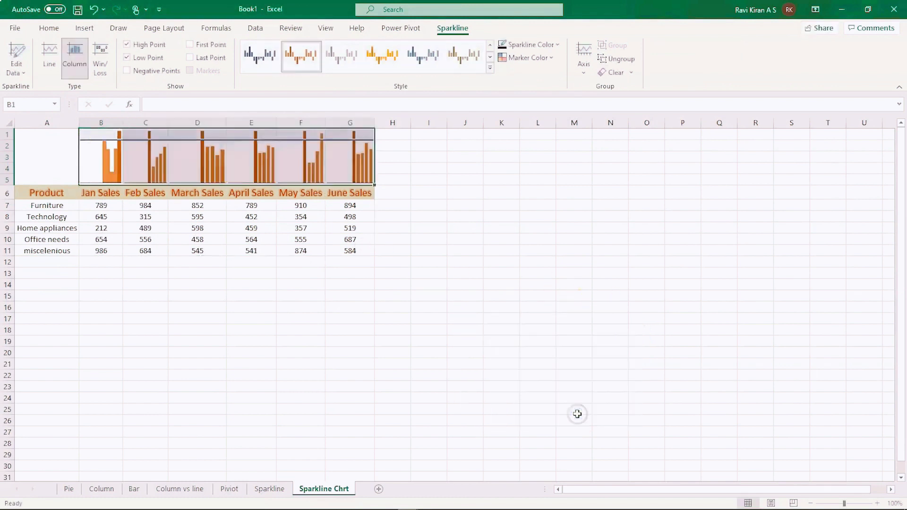
pyautogui.moveTo(269, 318); pyautogui.dragTo(151, 244)
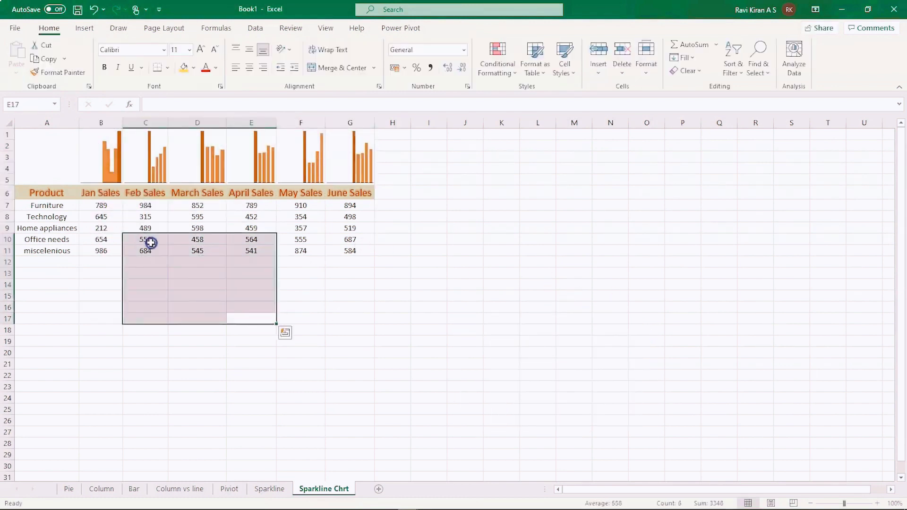
pyautogui.click(151, 243)
pyautogui.click(208, 162)
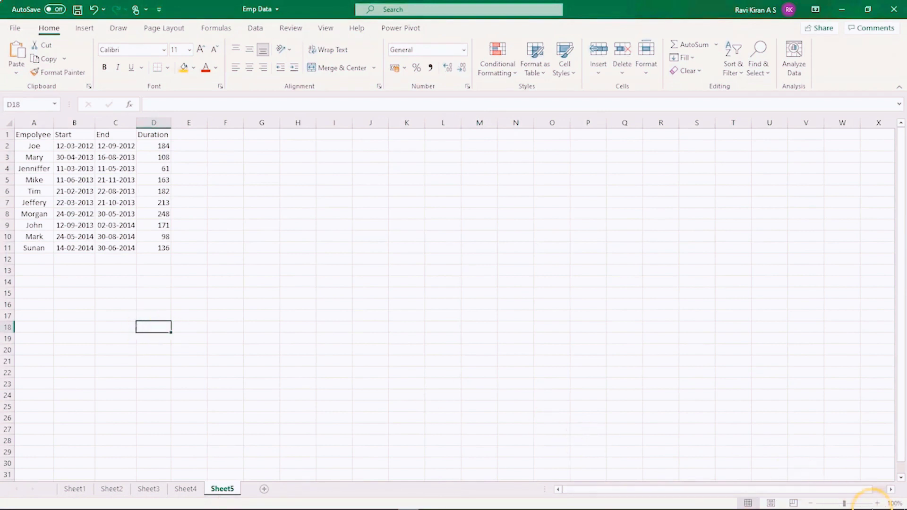
# Examine the employee, Start, End and Duration columns on Sheet5 of the Emp Data workbook
pyautogui.click(877, 504)
pyautogui.click(877, 503)
pyautogui.click(877, 503)
pyautogui.click(878, 503)
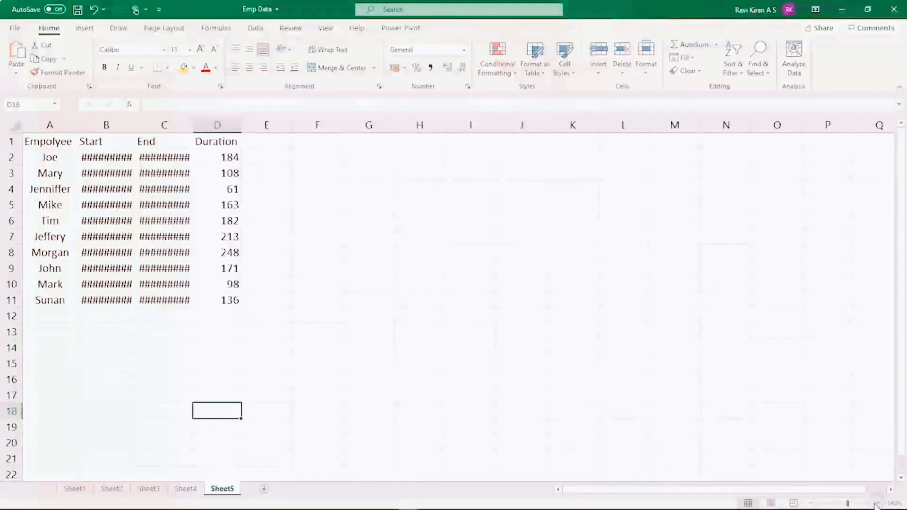
pyautogui.click(392, 318)
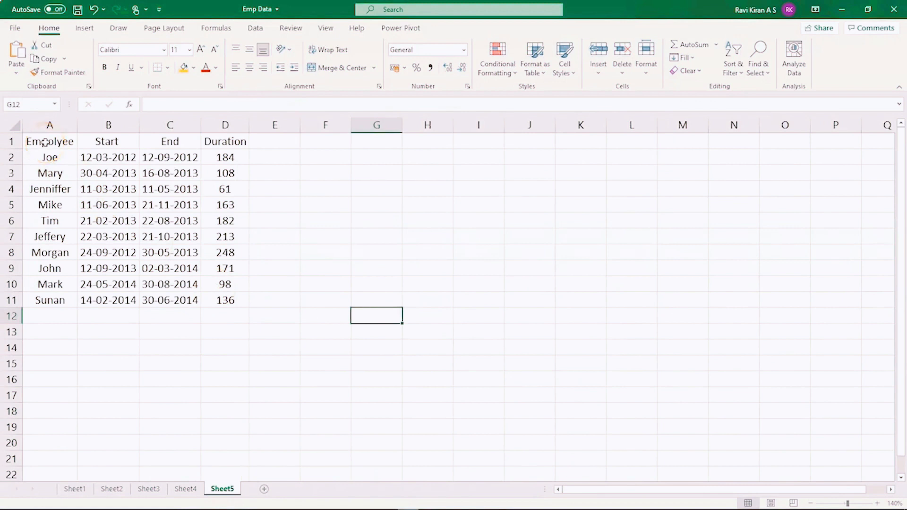
pyautogui.click(103, 143)
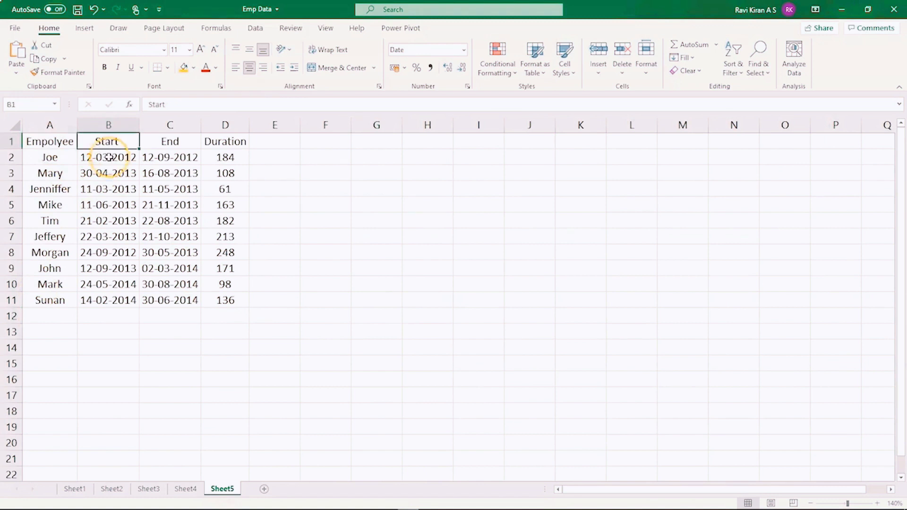
pyautogui.click(175, 142)
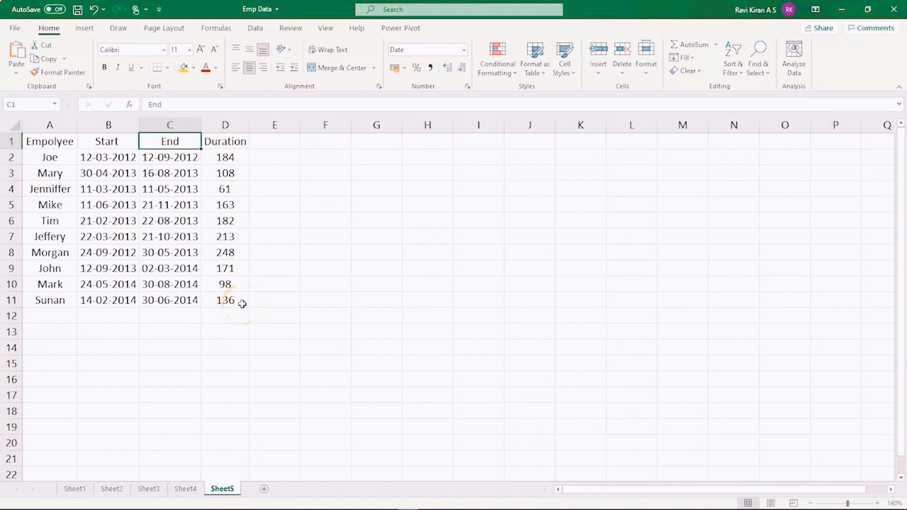
# Insert a Stacked Bar chart from the employee and Start columns, A1:B11, on Sheet5
pyautogui.click(134, 302)
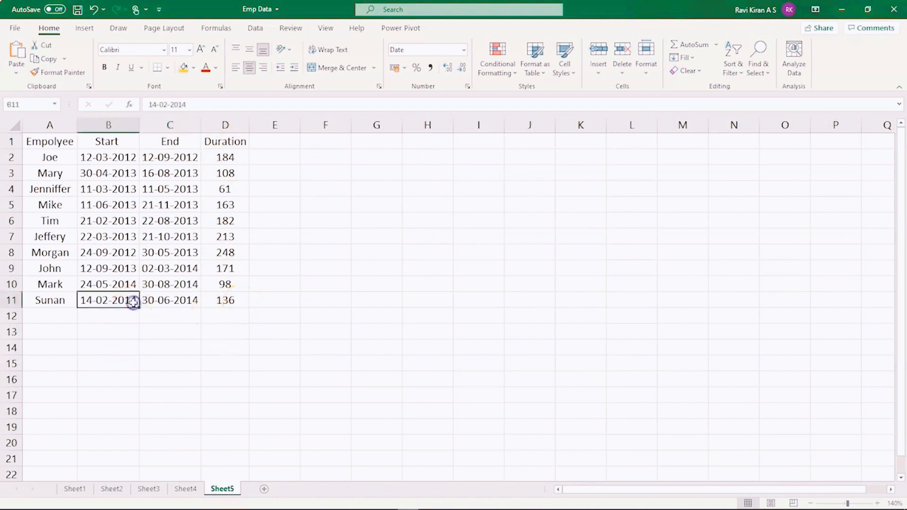
pyautogui.moveTo(113, 302); pyautogui.dragTo(28, 137)
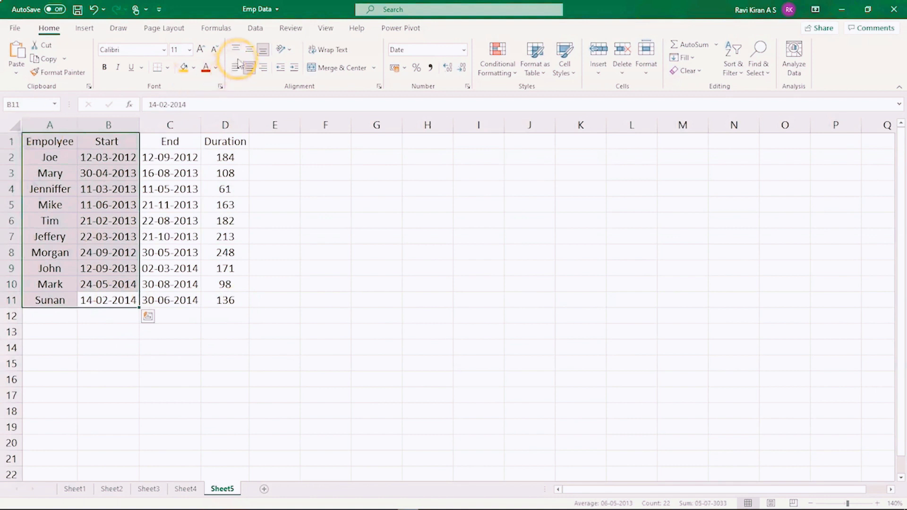
pyautogui.click(85, 29)
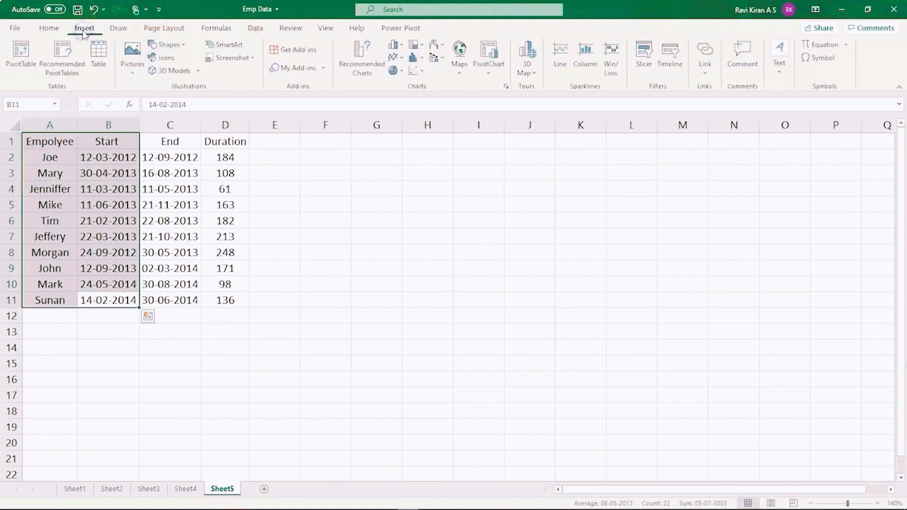
pyautogui.click(503, 86)
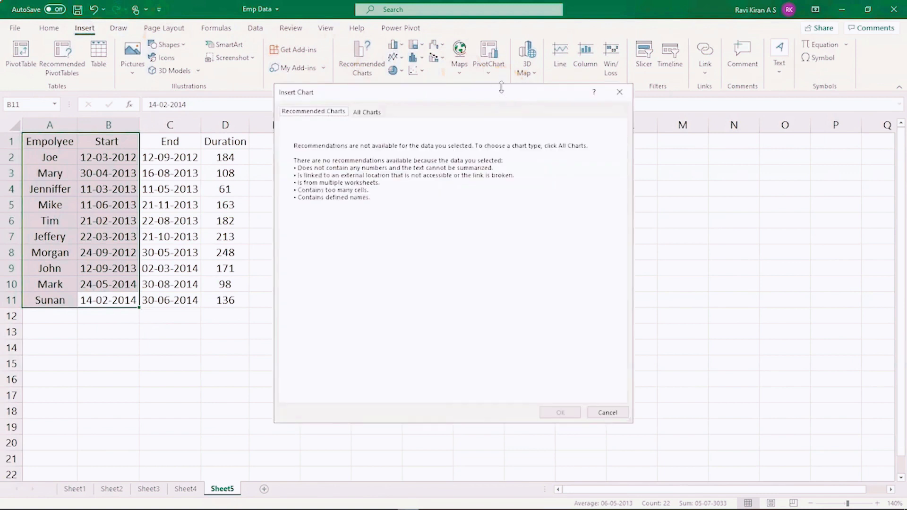
pyautogui.click(362, 112)
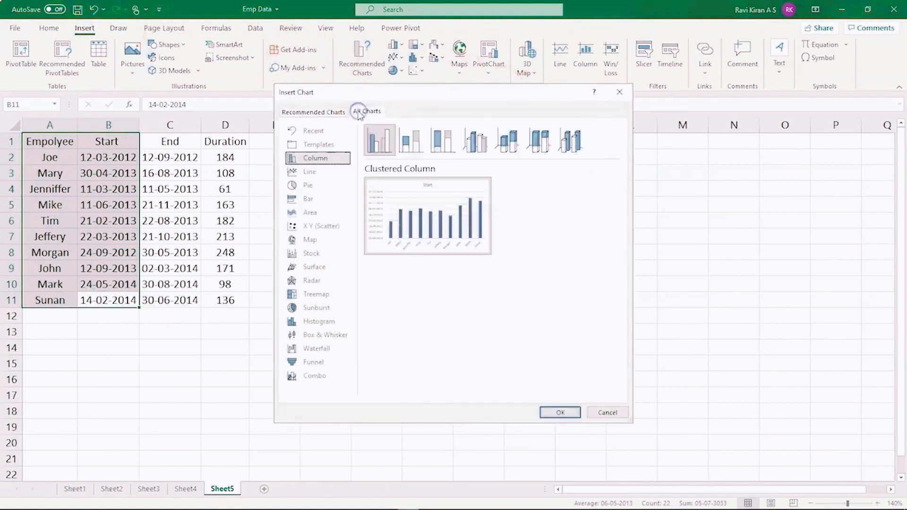
pyautogui.click(308, 199)
pyautogui.click(410, 143)
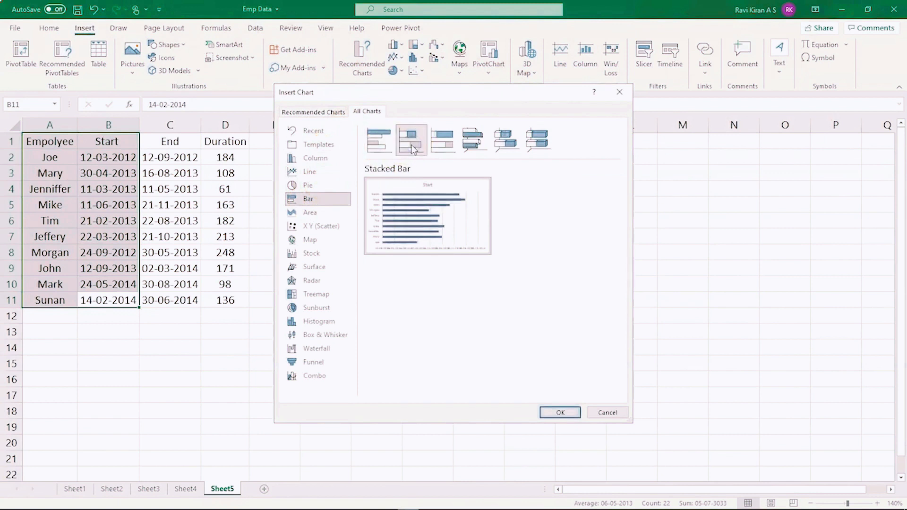
pyautogui.click(550, 413)
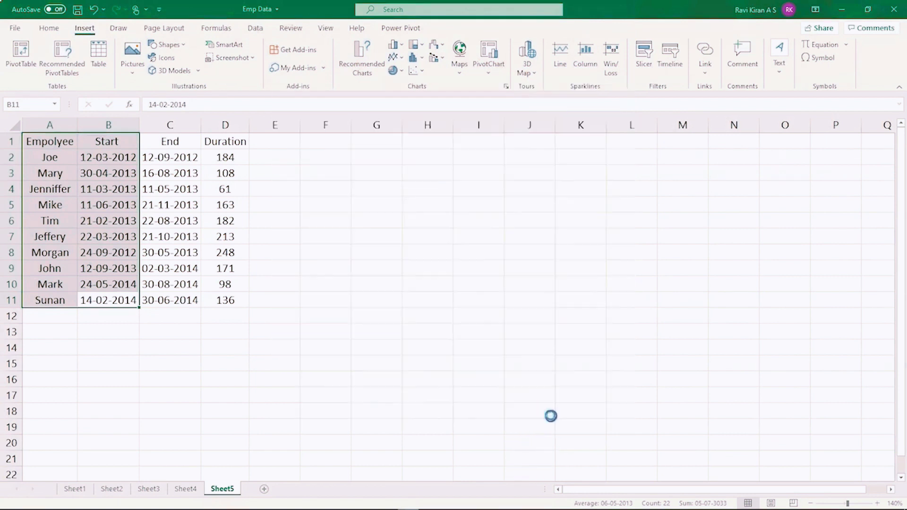
# Widen the stacked bar chart and move it so that it spans columns D to O, starting at row 5
pyautogui.moveTo(376, 311)
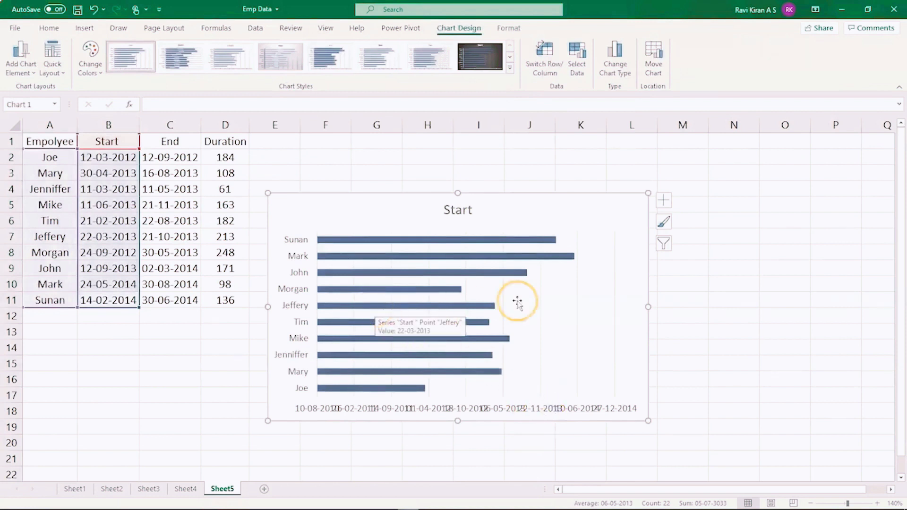
pyautogui.moveTo(648, 306); pyautogui.dragTo(817, 307)
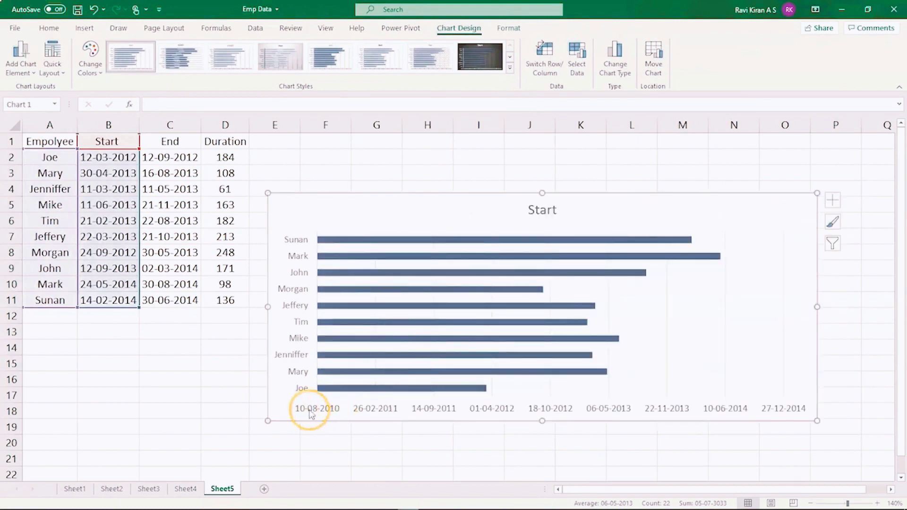
pyautogui.moveTo(360, 215); pyautogui.dragTo(308, 220)
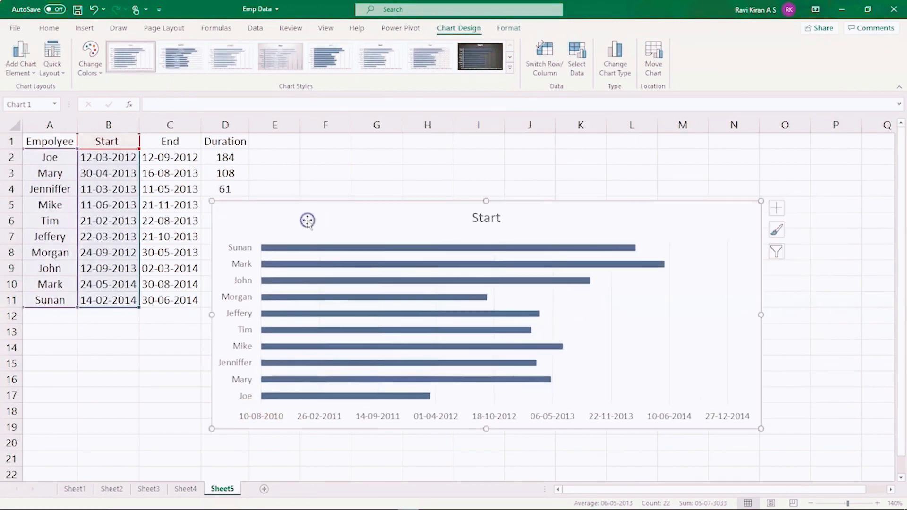
# Change the chart title to "Employee Data" and close the title formatting options
pyautogui.click(484, 216)
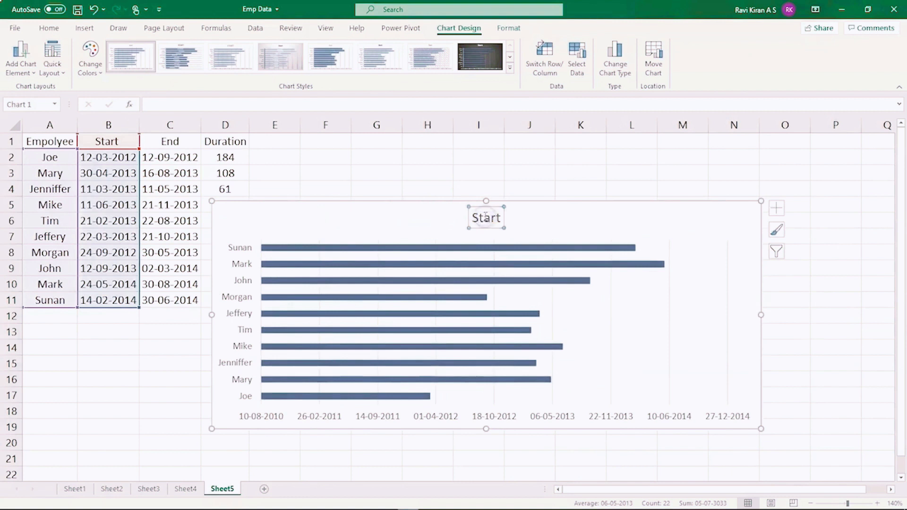
pyautogui.doubleClick(486, 218)
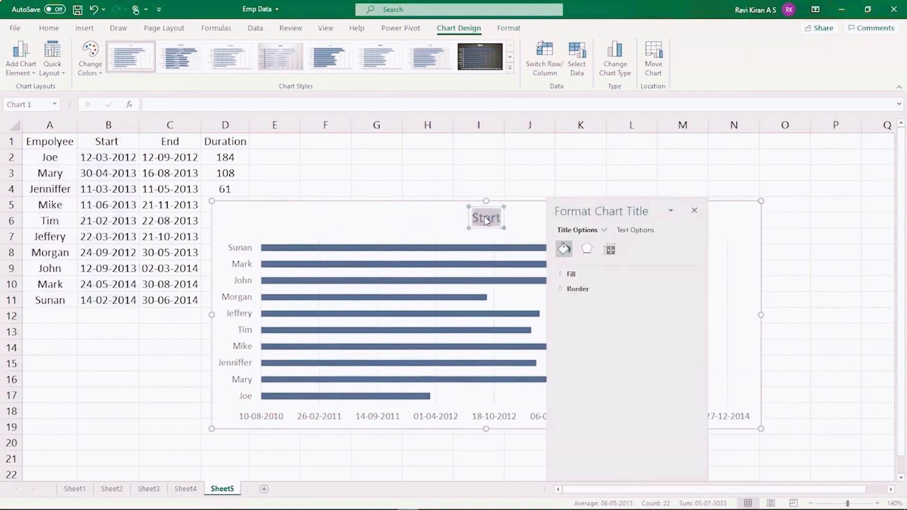
pyautogui.write('Org Data')
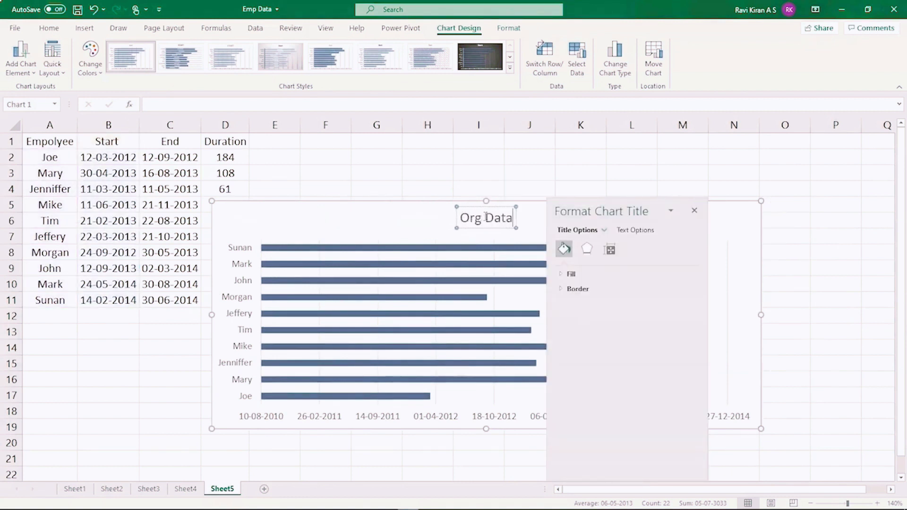
pyautogui.doubleClick(473, 216)
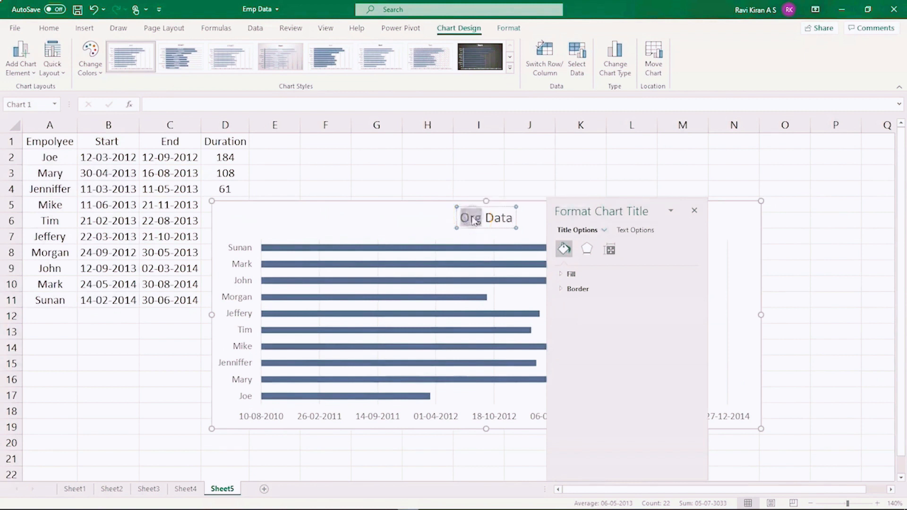
pyautogui.write('Employee')
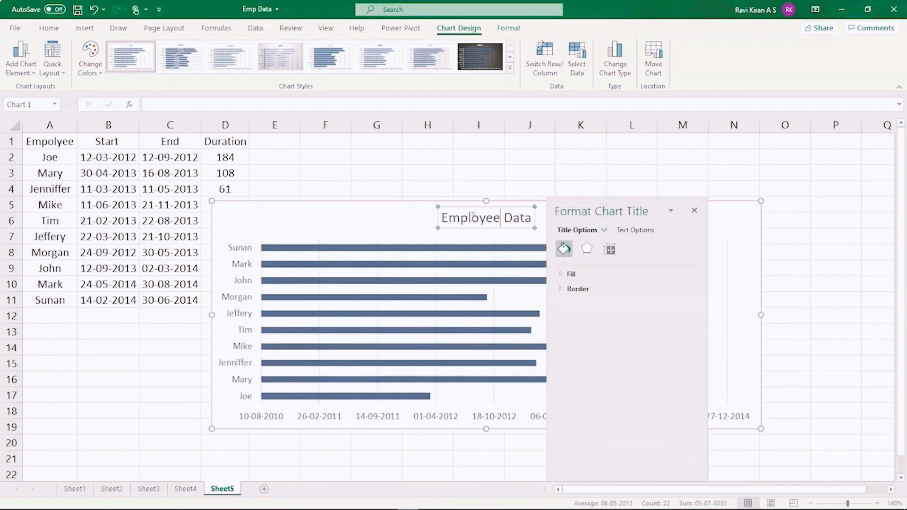
pyautogui.click(479, 157)
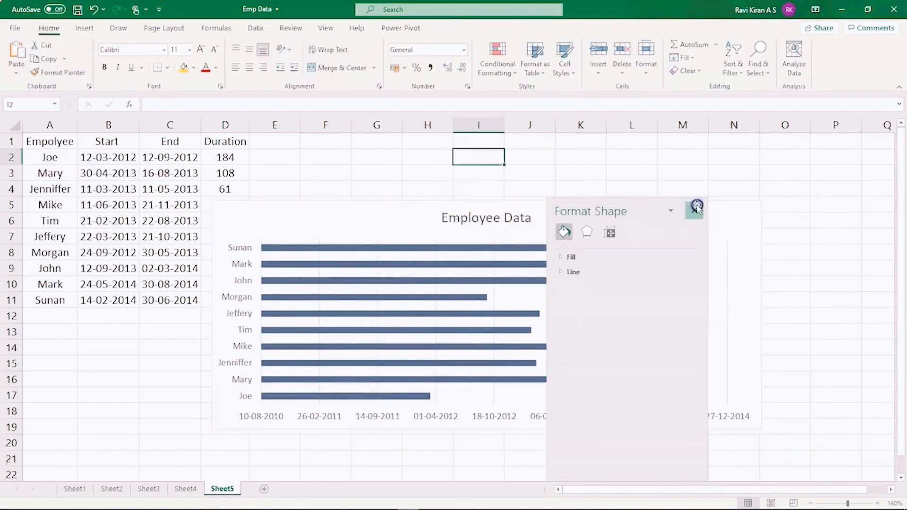
pyautogui.click(697, 208)
# Add a new series to the chart's data source, taking its name from the Duration header in cell D1
pyautogui.click(591, 211)
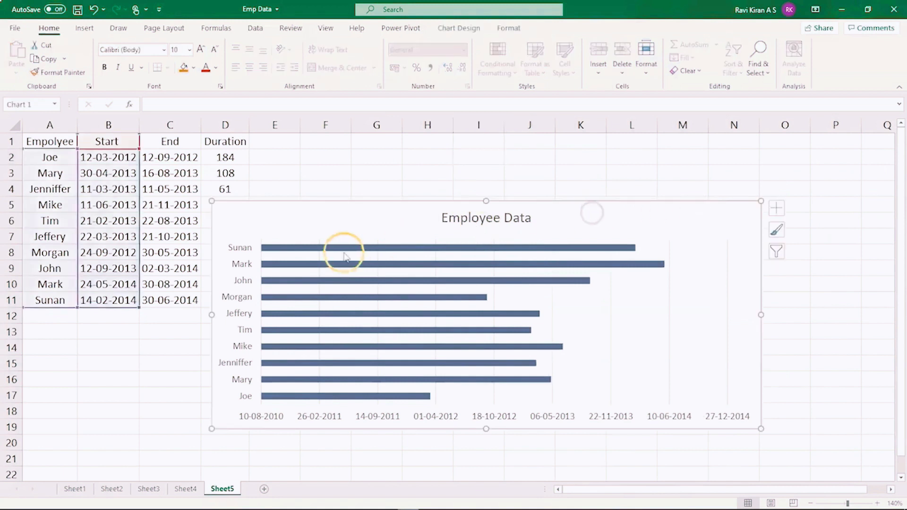
pyautogui.click(306, 247)
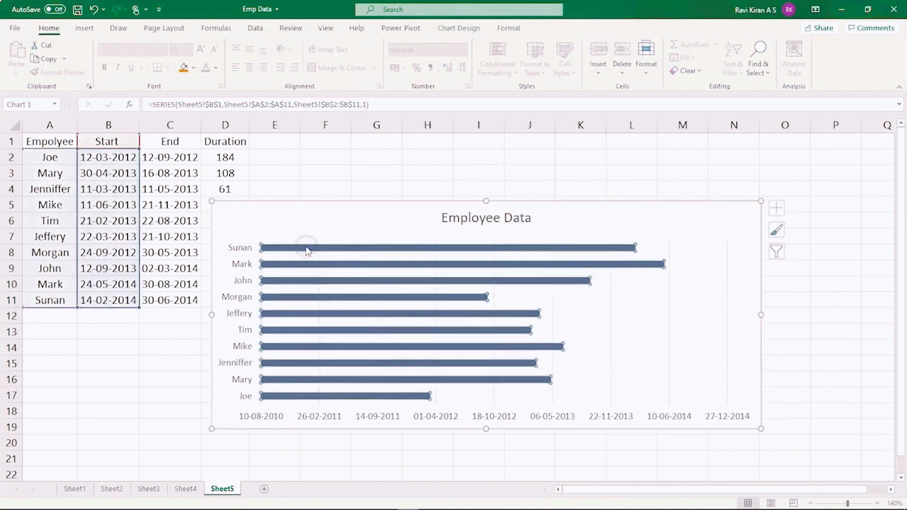
pyautogui.rightClick(306, 248)
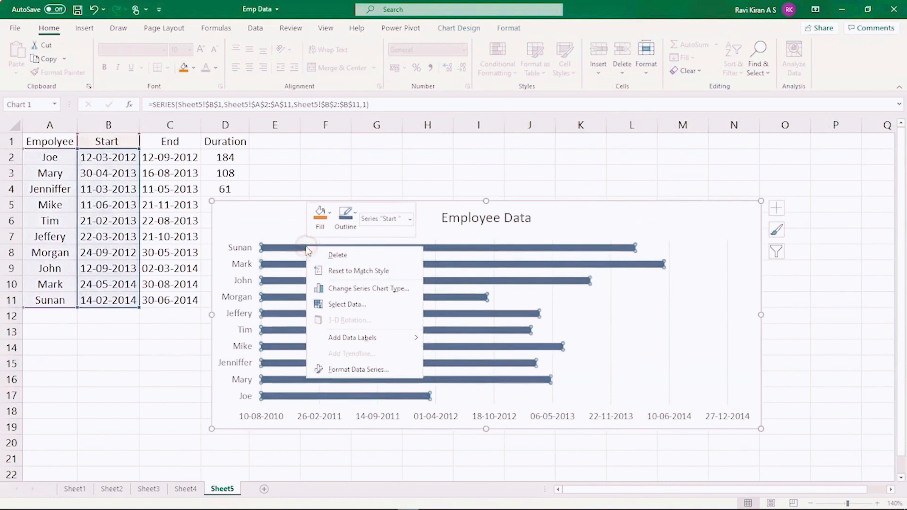
pyautogui.click(331, 304)
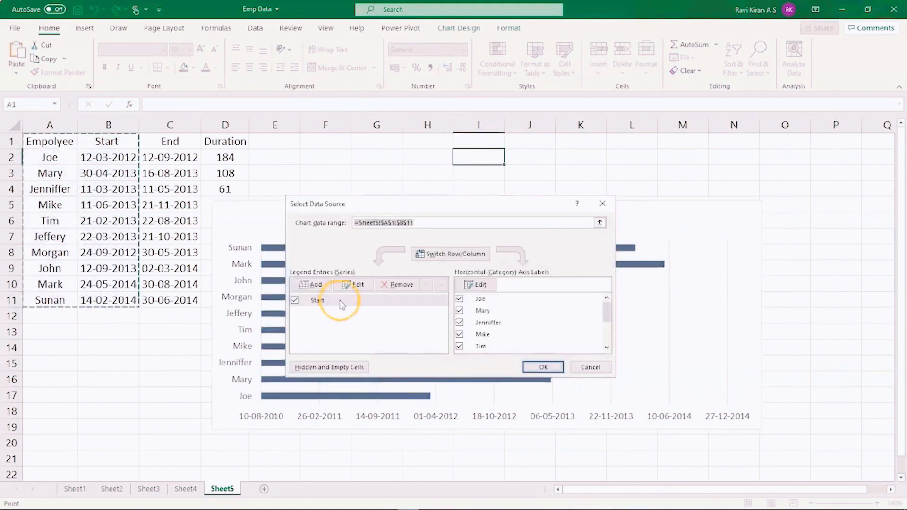
pyautogui.click(316, 285)
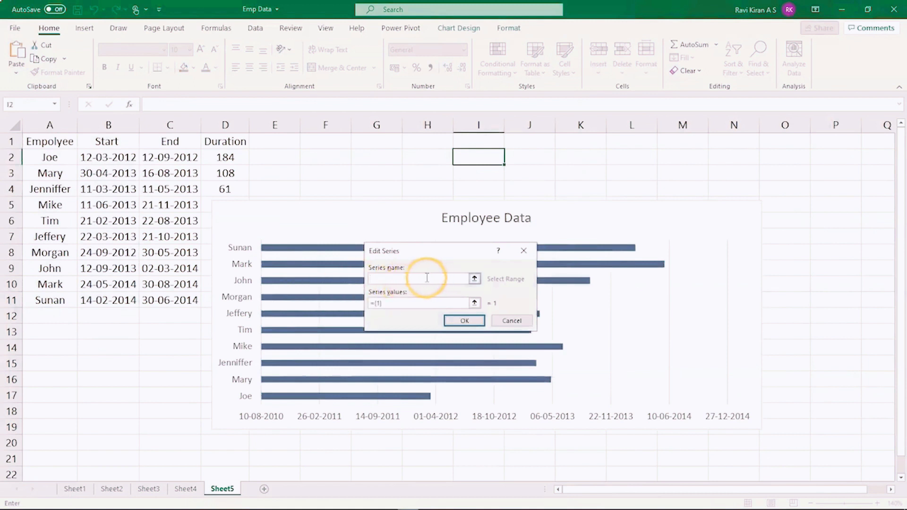
pyautogui.click(231, 142)
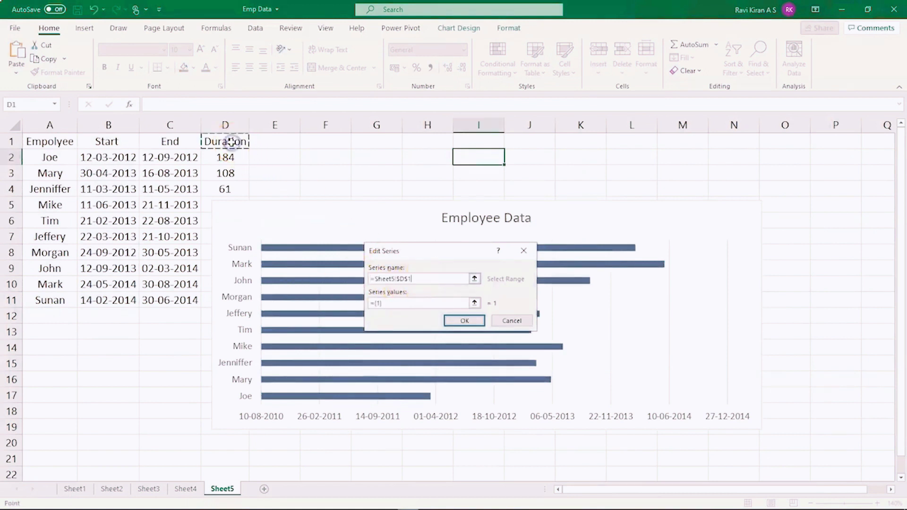
# Set the Duration series values to D2:D11 on Sheet5 and apply the new data source
pyautogui.click(393, 303)
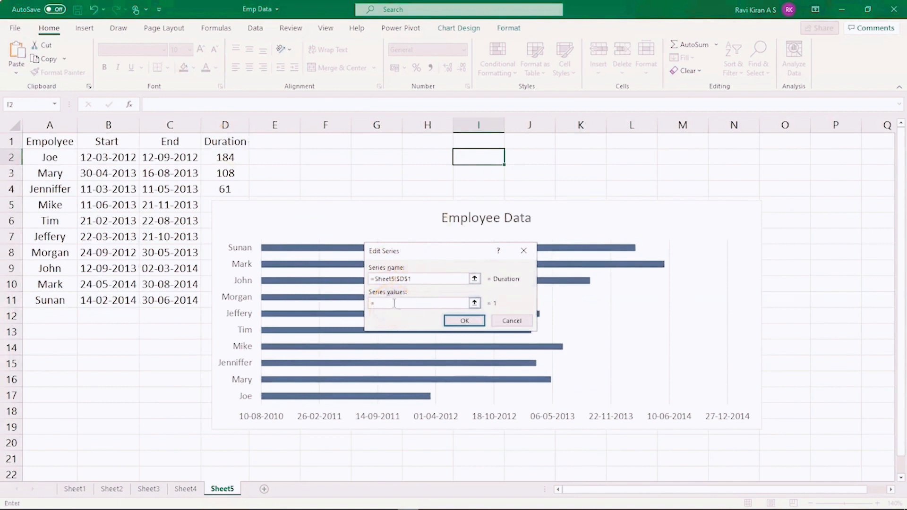
pyautogui.click(475, 303)
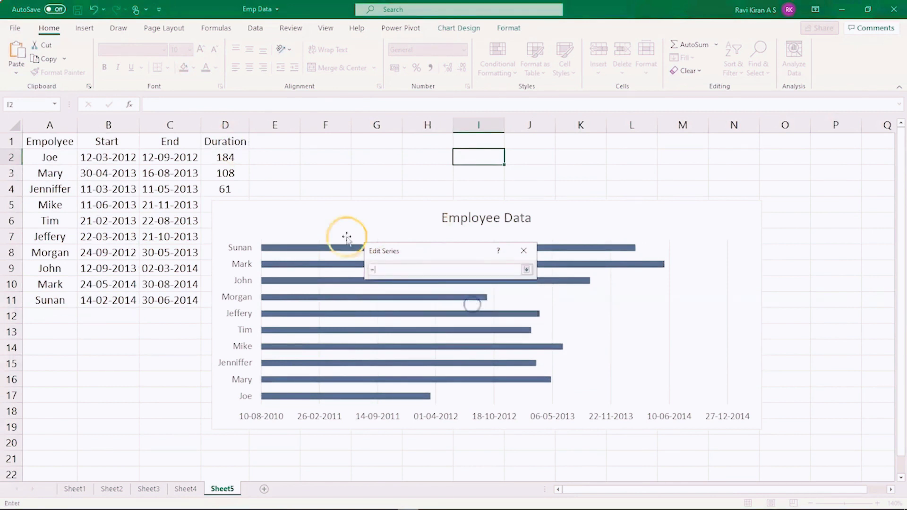
pyautogui.click(227, 158)
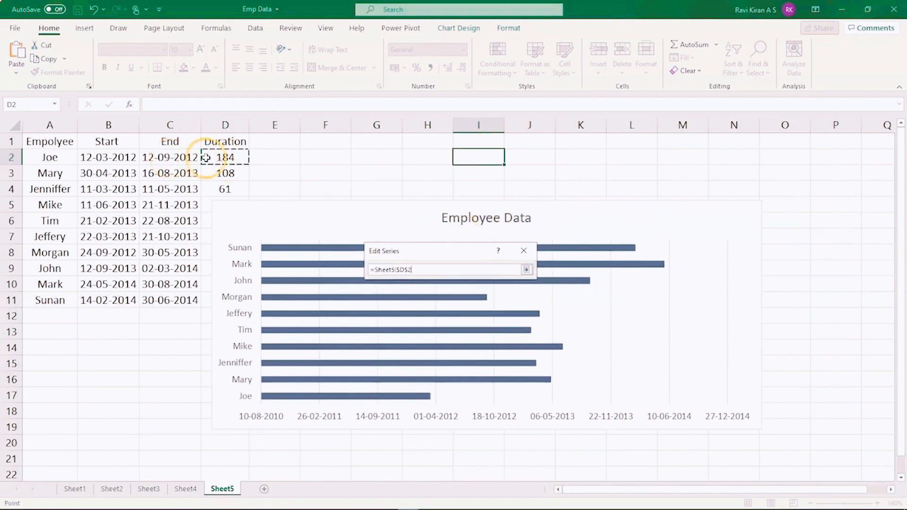
pyautogui.moveTo(207, 157); pyautogui.dragTo(205, 303)
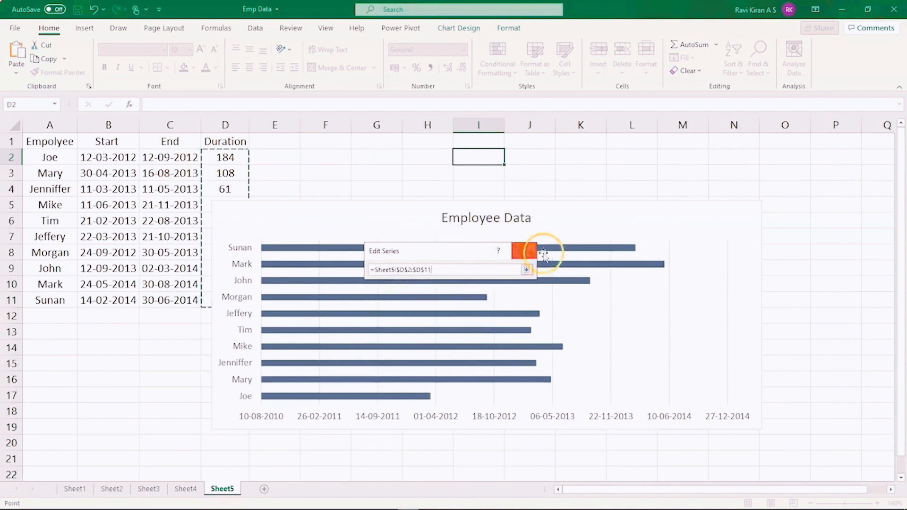
pyautogui.click(525, 270)
pyautogui.press('Return')
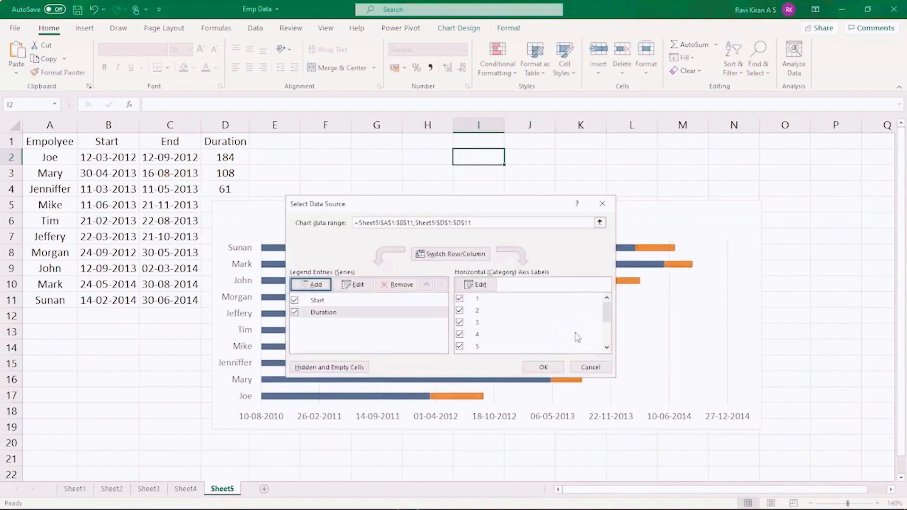
pyautogui.click(544, 367)
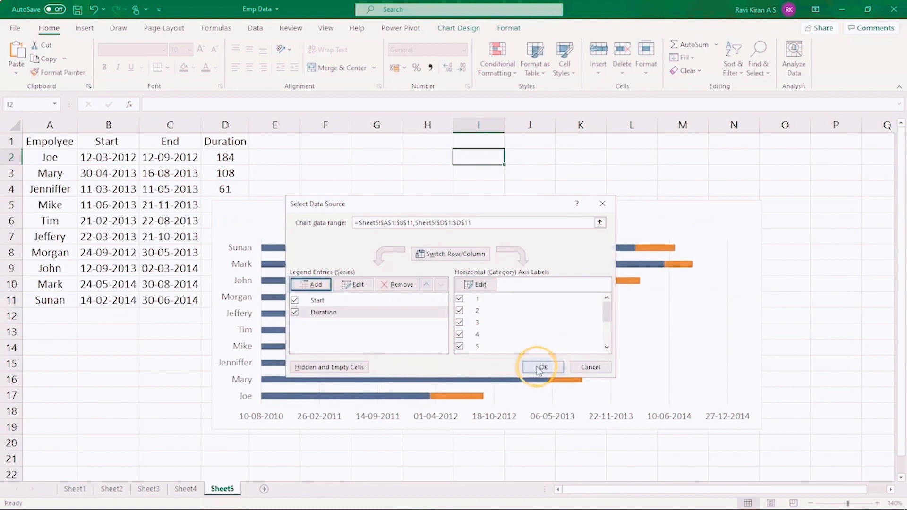
pyautogui.click(539, 368)
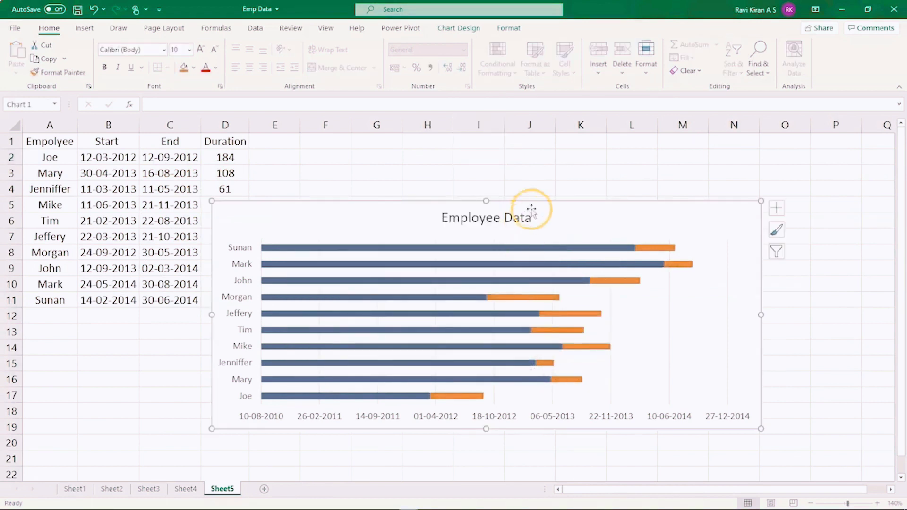
# Set the Start series bars to No fill so that only the Duration bars show
pyautogui.click(539, 248)
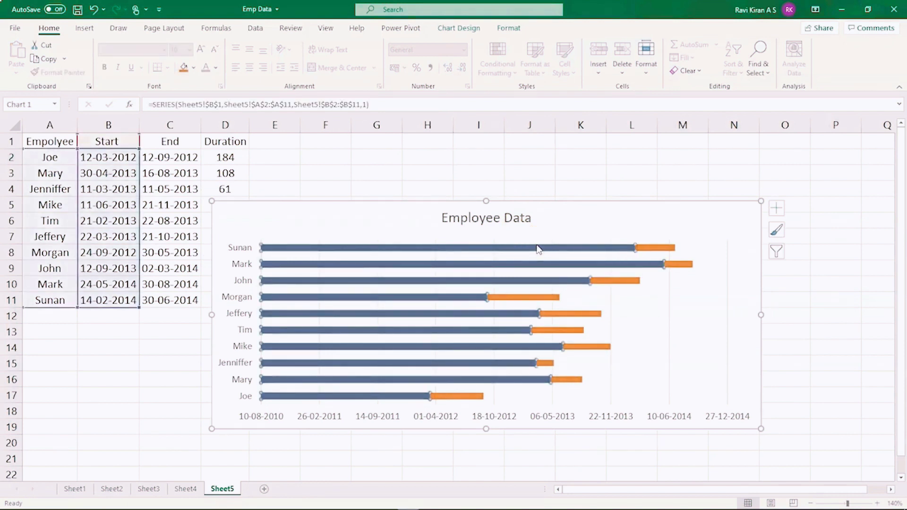
pyautogui.rightClick(539, 247)
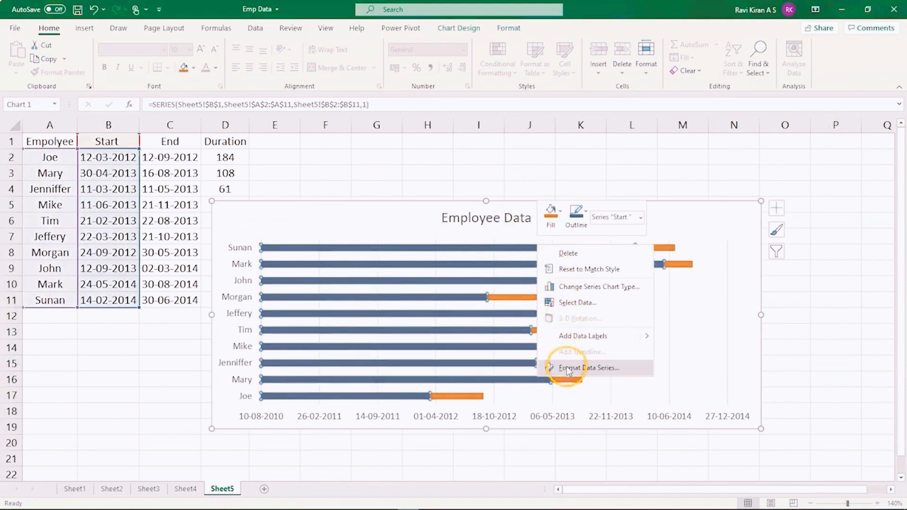
pyautogui.click(567, 366)
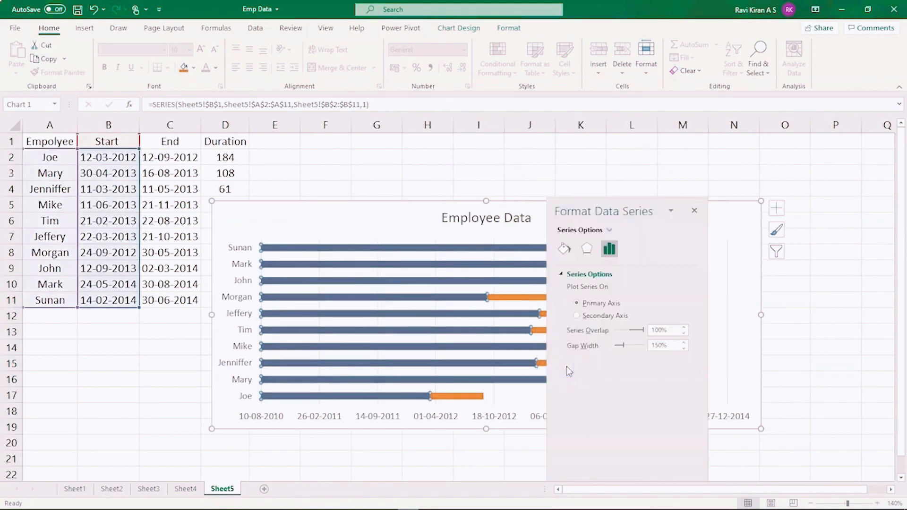
pyautogui.click(563, 249)
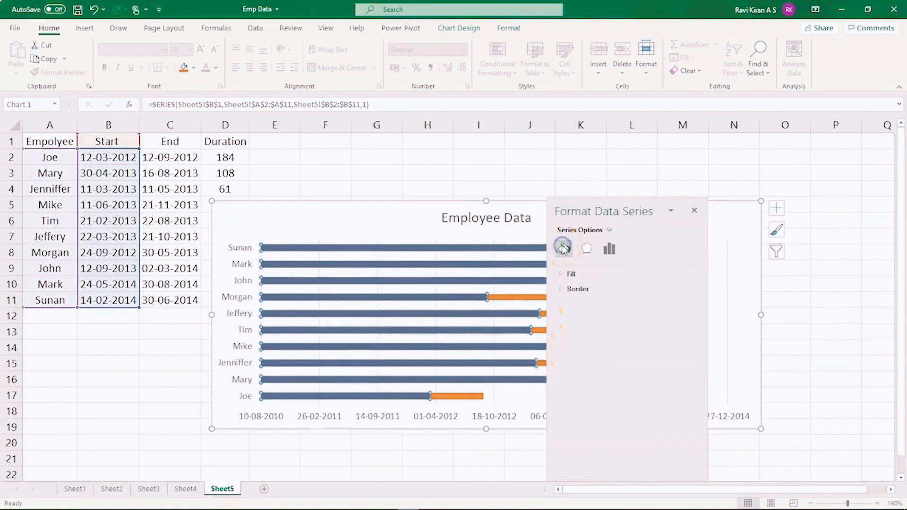
pyautogui.click(569, 275)
pyautogui.click(572, 290)
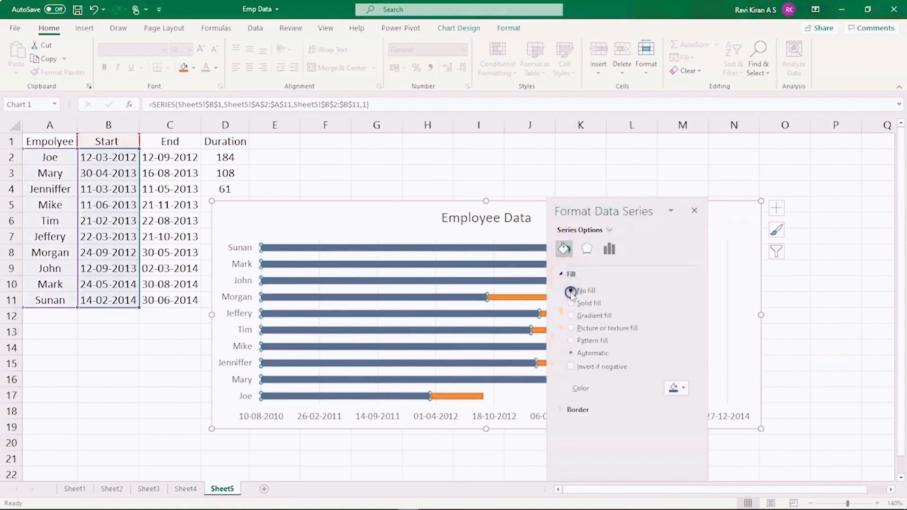
pyautogui.click(694, 211)
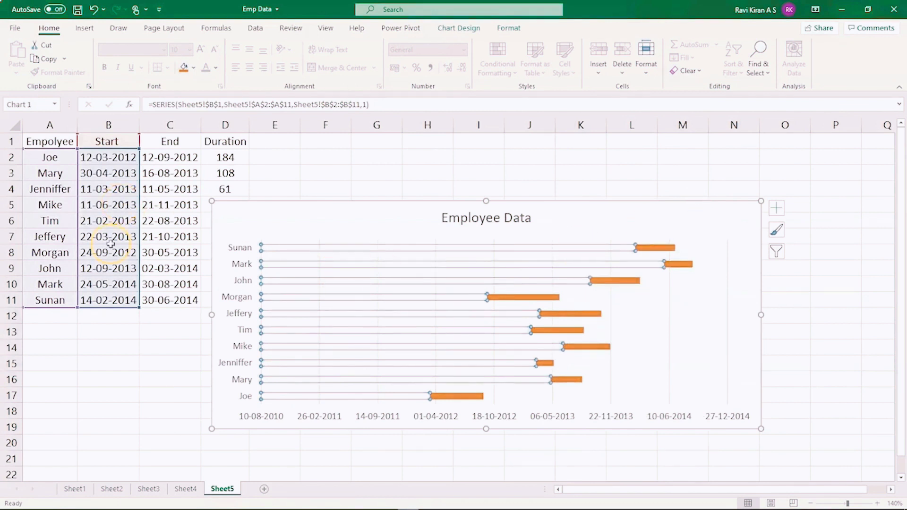
# List the employee names on the vertical axis in reverse order, using the categories in reverse order option
pyautogui.click(236, 331)
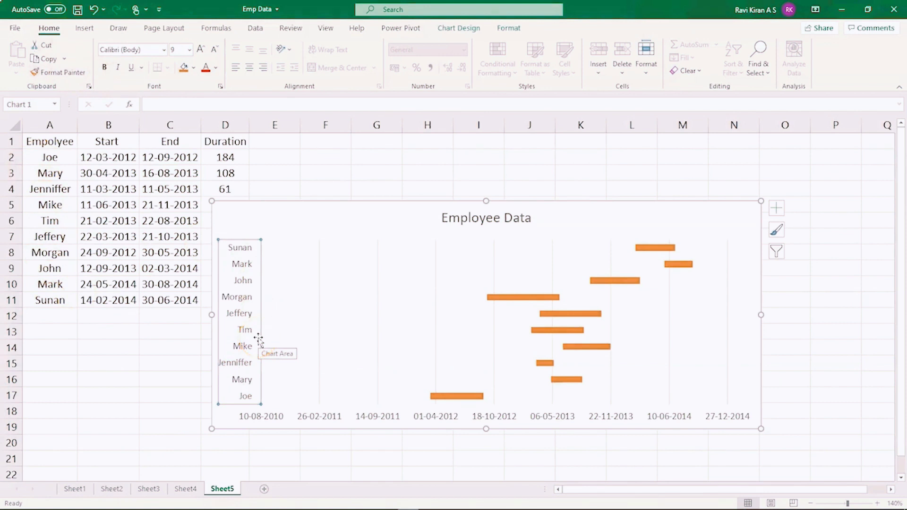
pyautogui.rightClick(240, 331)
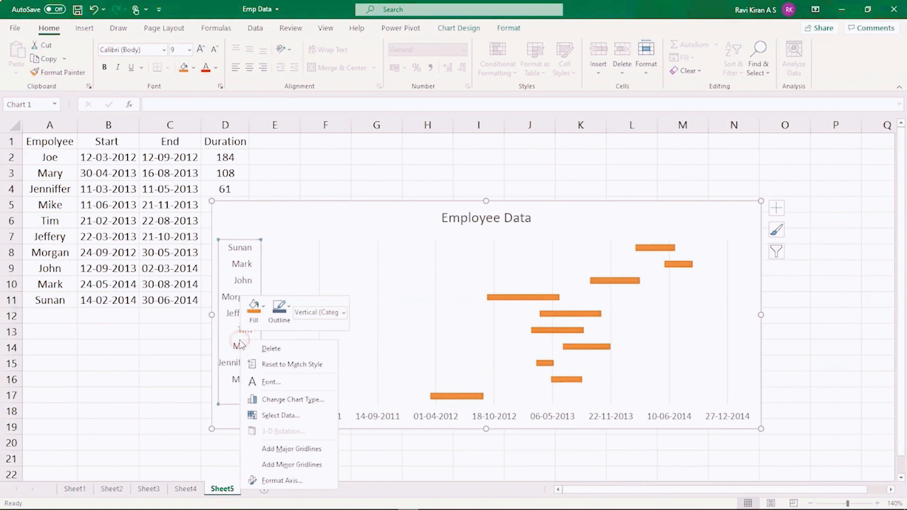
pyautogui.click(263, 487)
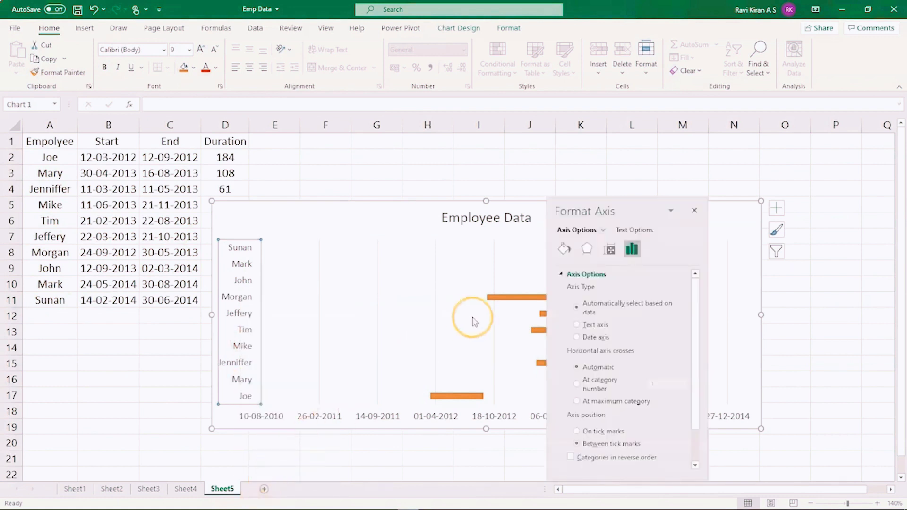
pyautogui.click(571, 457)
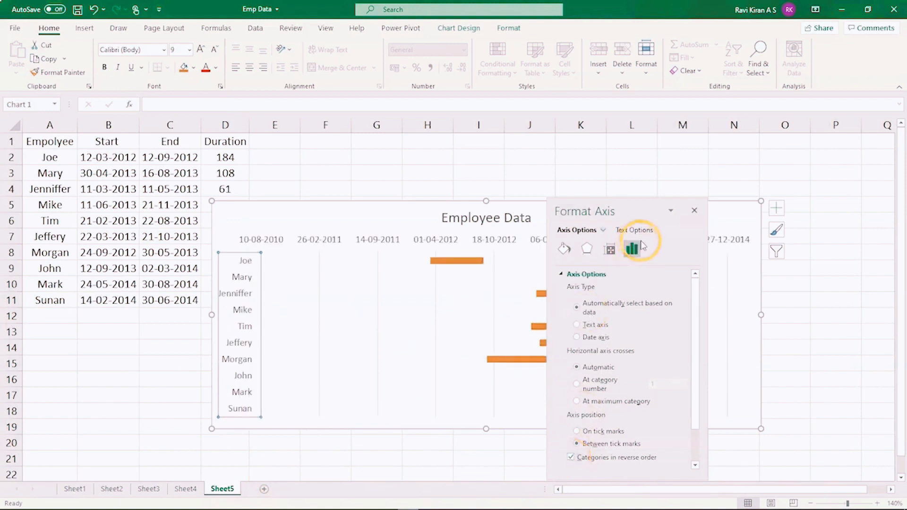
pyautogui.click(692, 207)
pyautogui.scroll(-2, 645, 376)
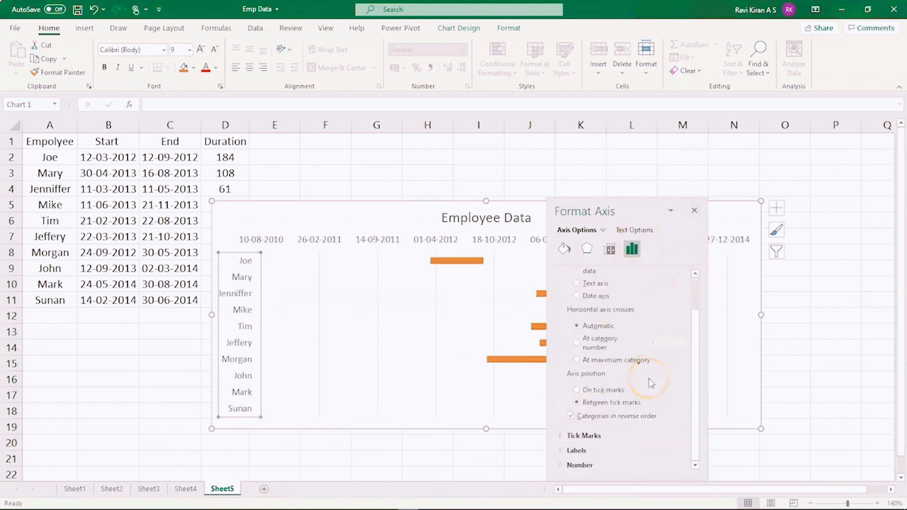
pyautogui.click(692, 212)
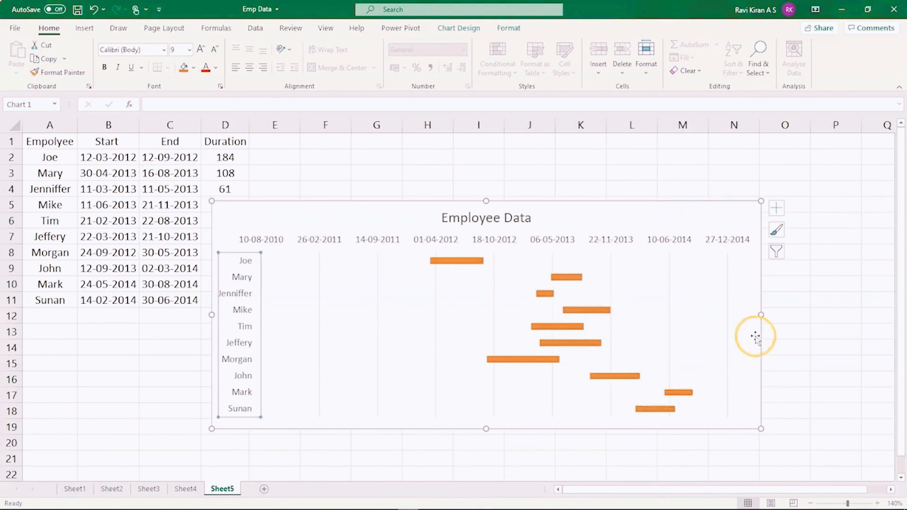